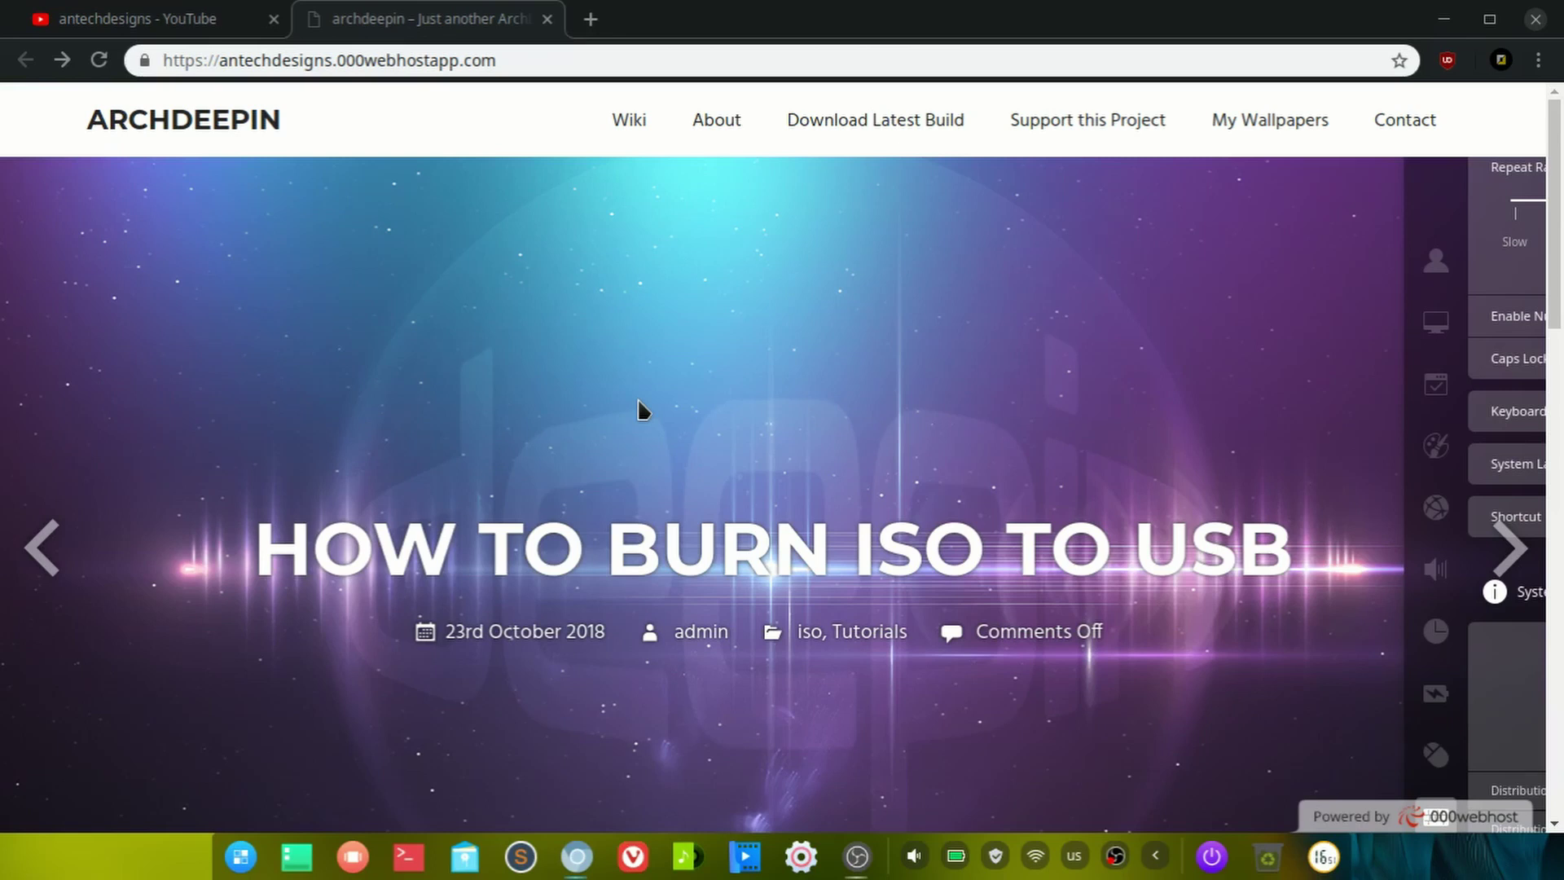
- Open the latest ArchDeepin build download page and scroll down to its checksums
click(845, 128)
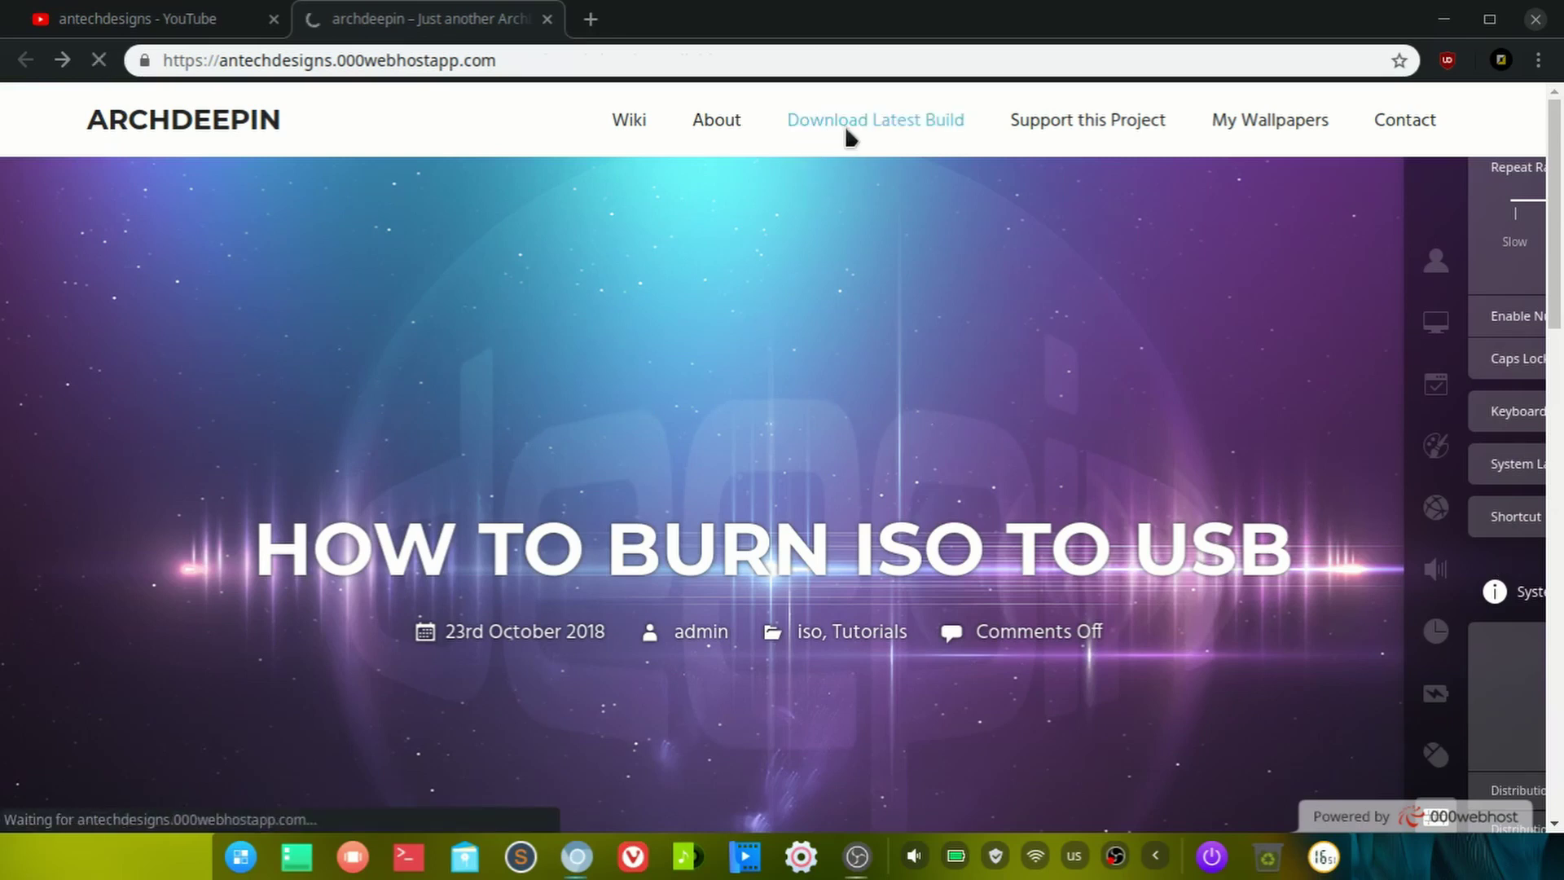
scroll(827, 290, down, 8)
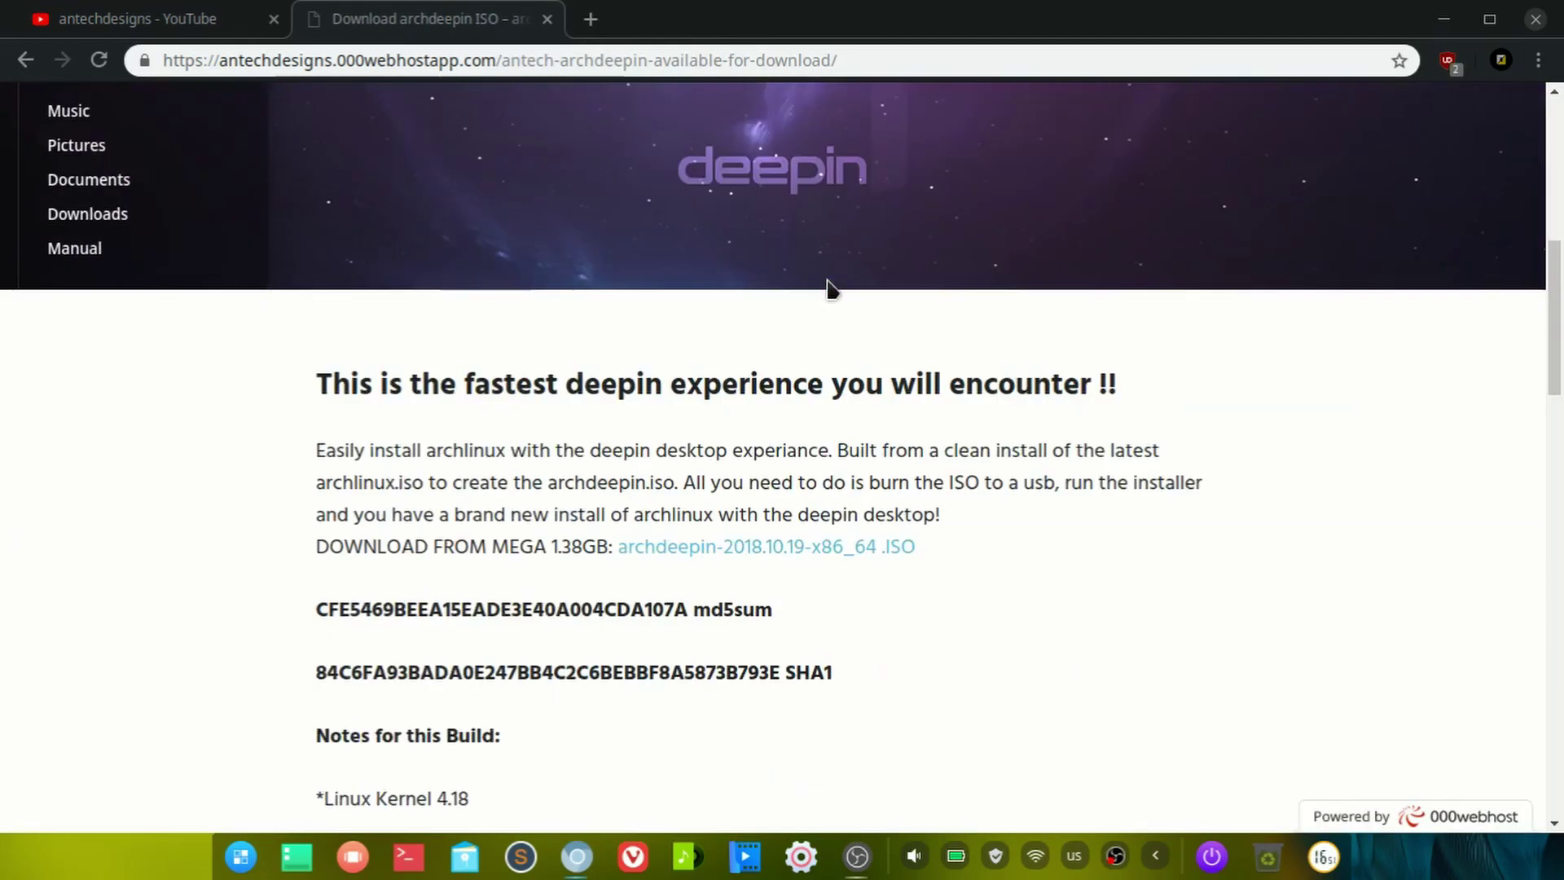
scroll(826, 285, down, 1)
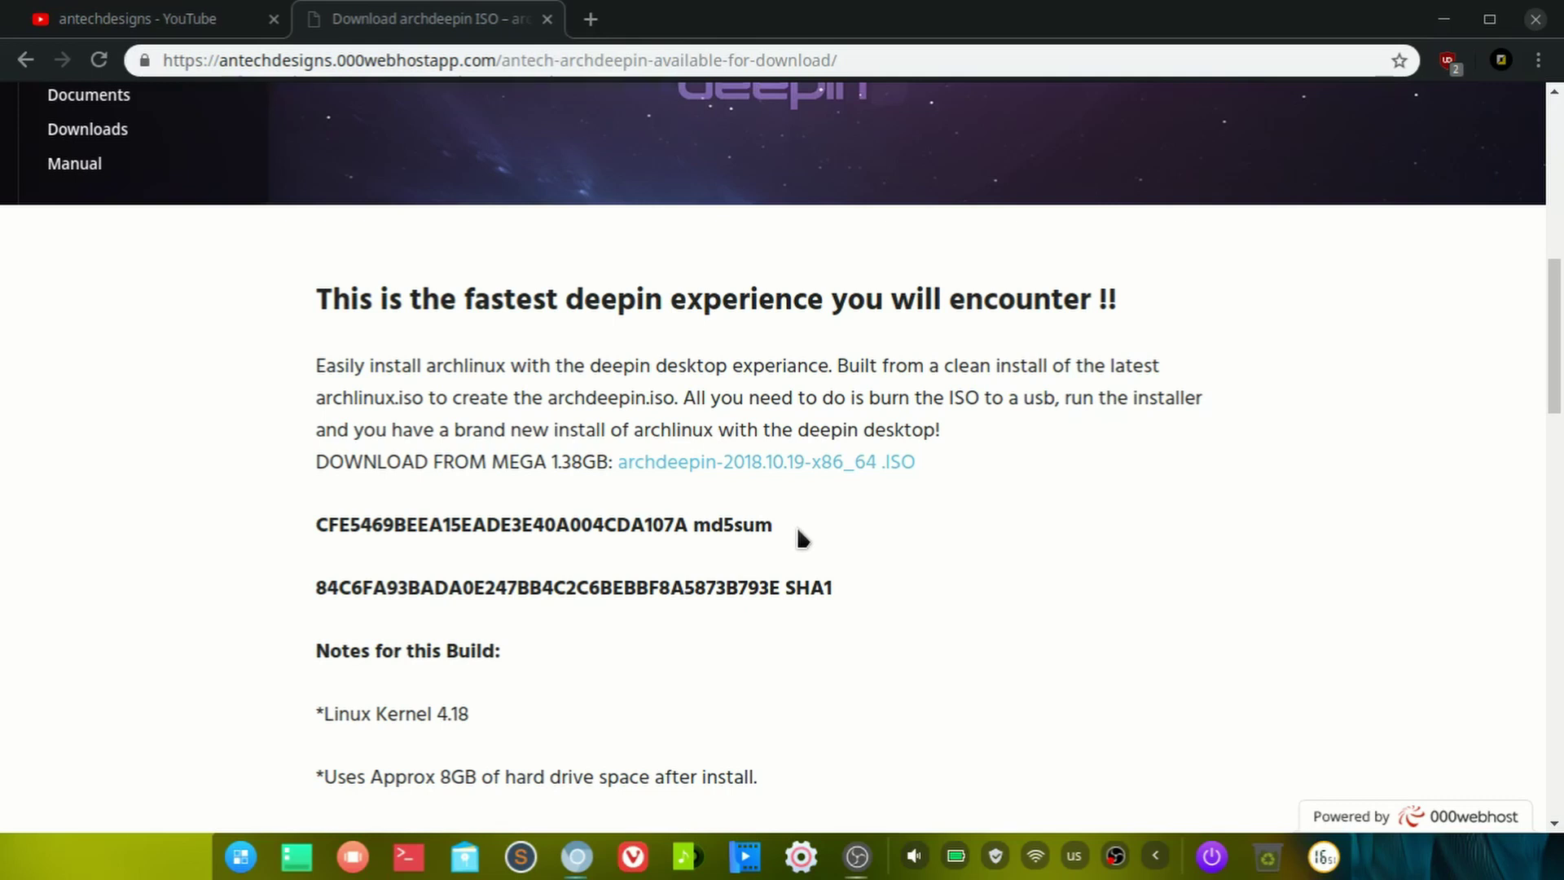
scroll(802, 538, down, 5)
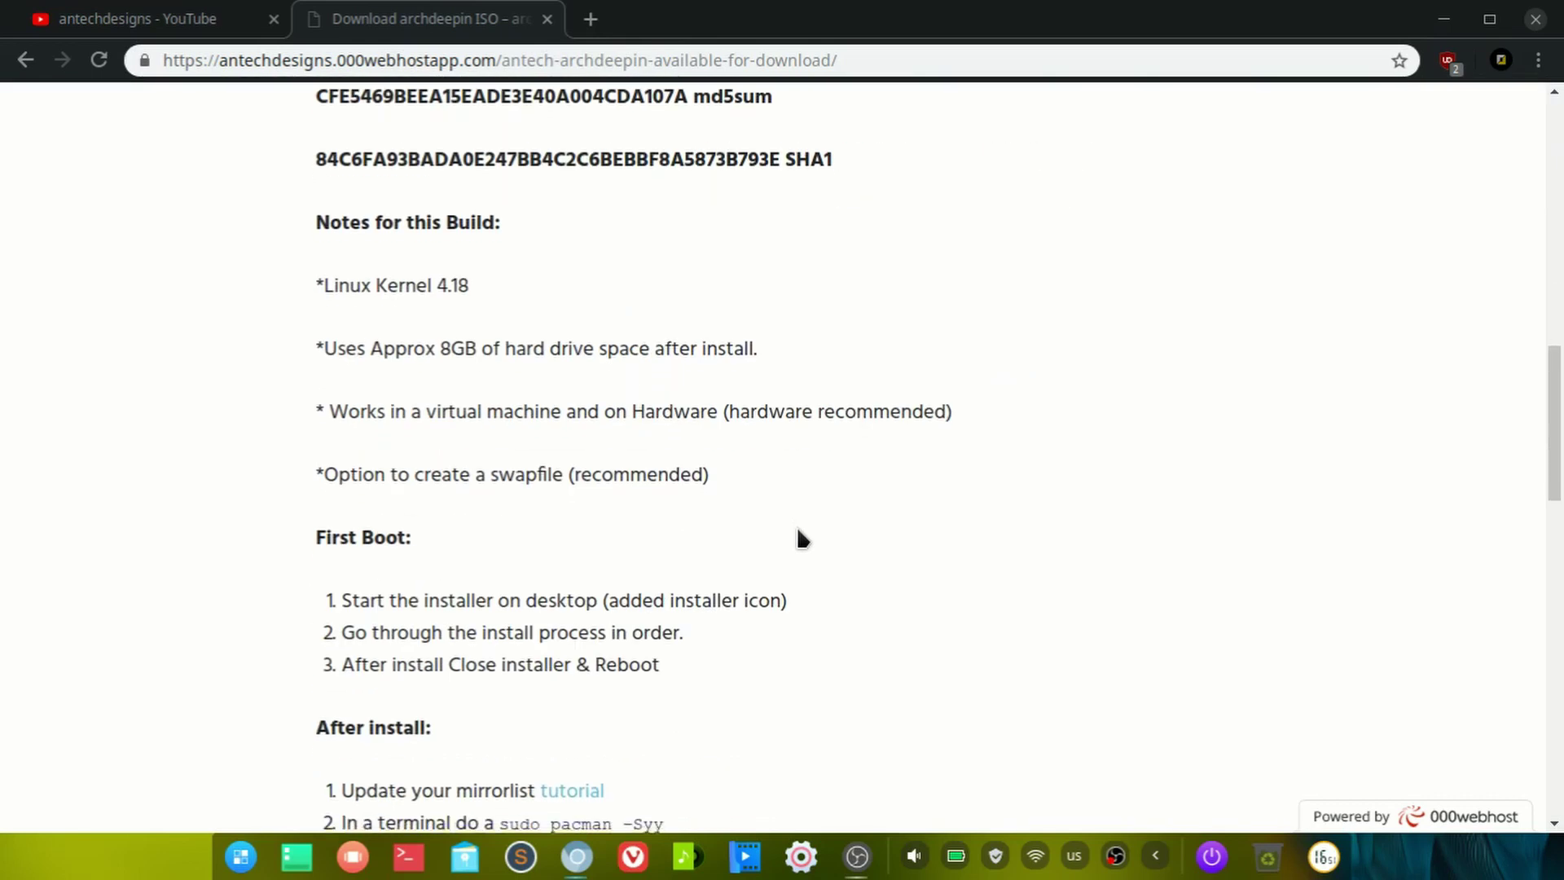
scroll(802, 537, down, 4)
- Keep scrolling through the build notes, first-boot and after-install steps, and added software
scroll(800, 533, up, 4)
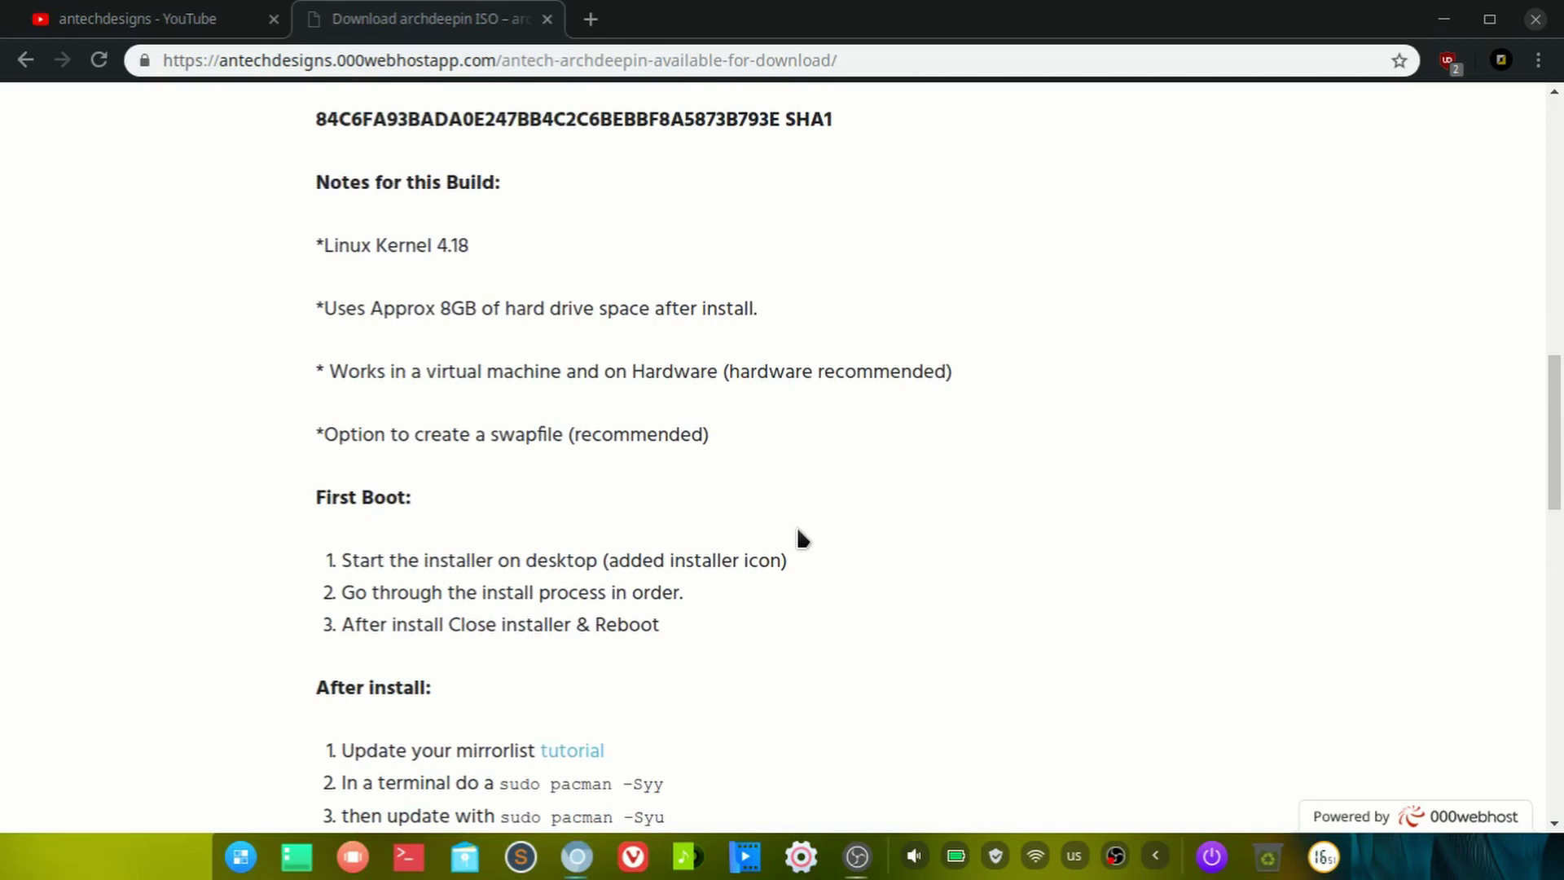
scroll(798, 534, down, 1)
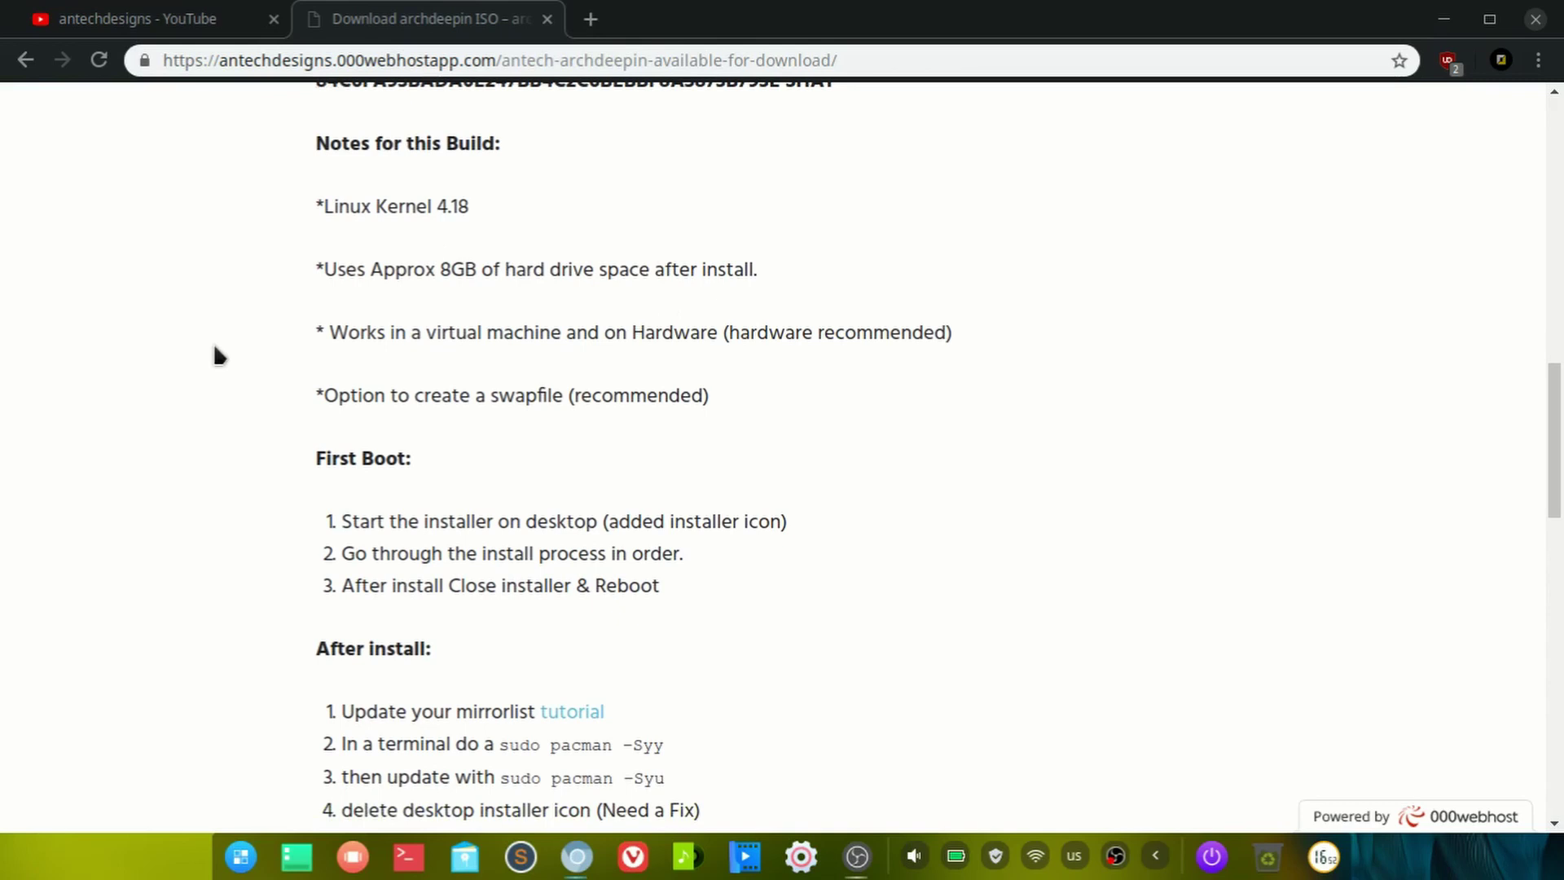
scroll(215, 350, down, 1)
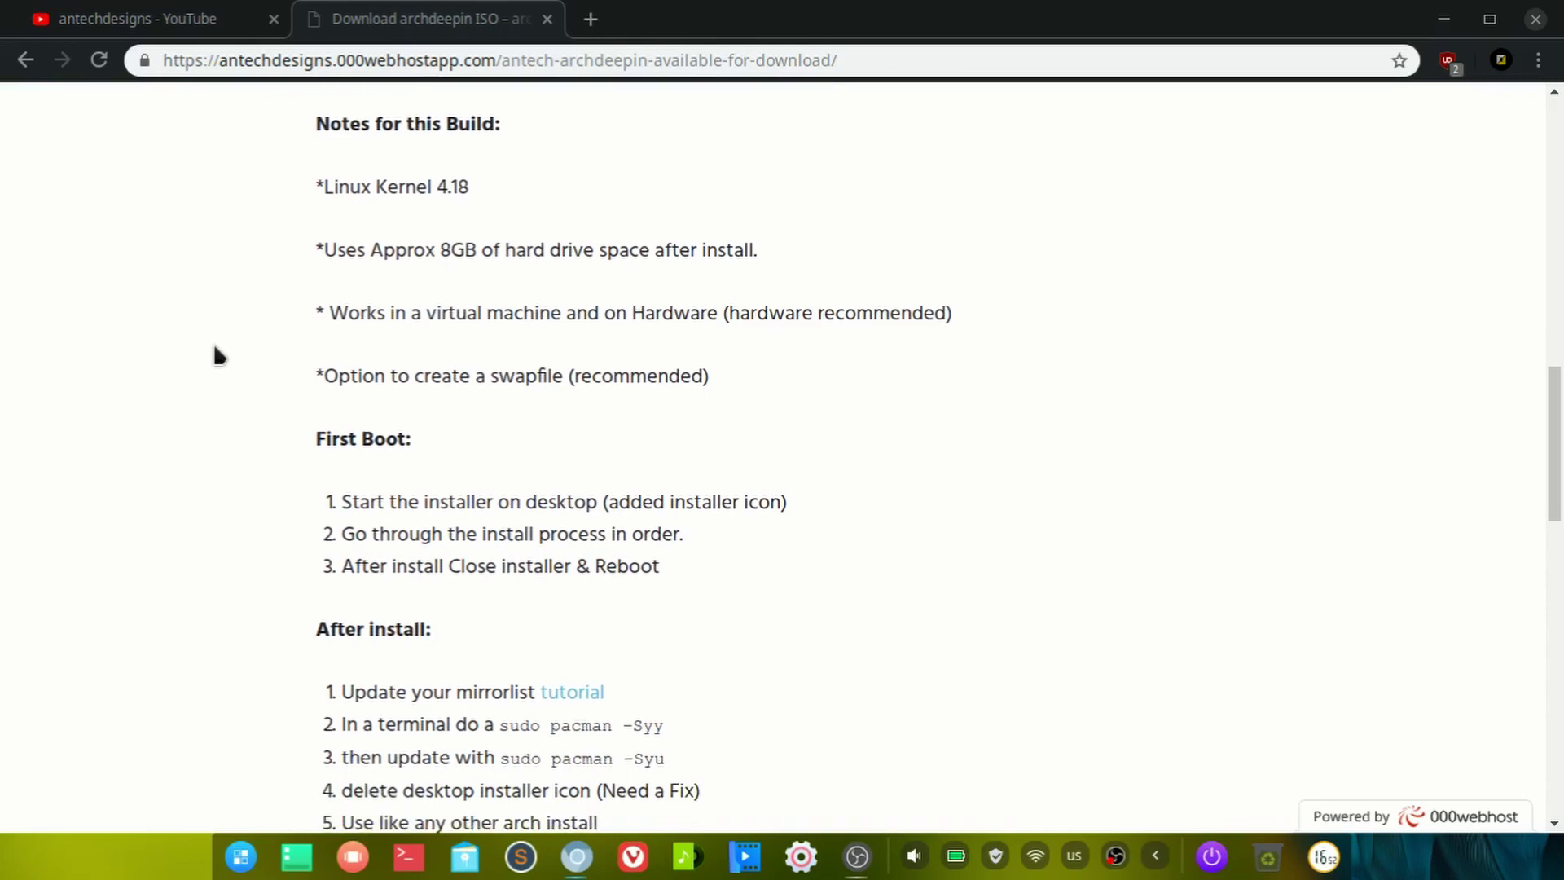
scroll(216, 352, down, 3)
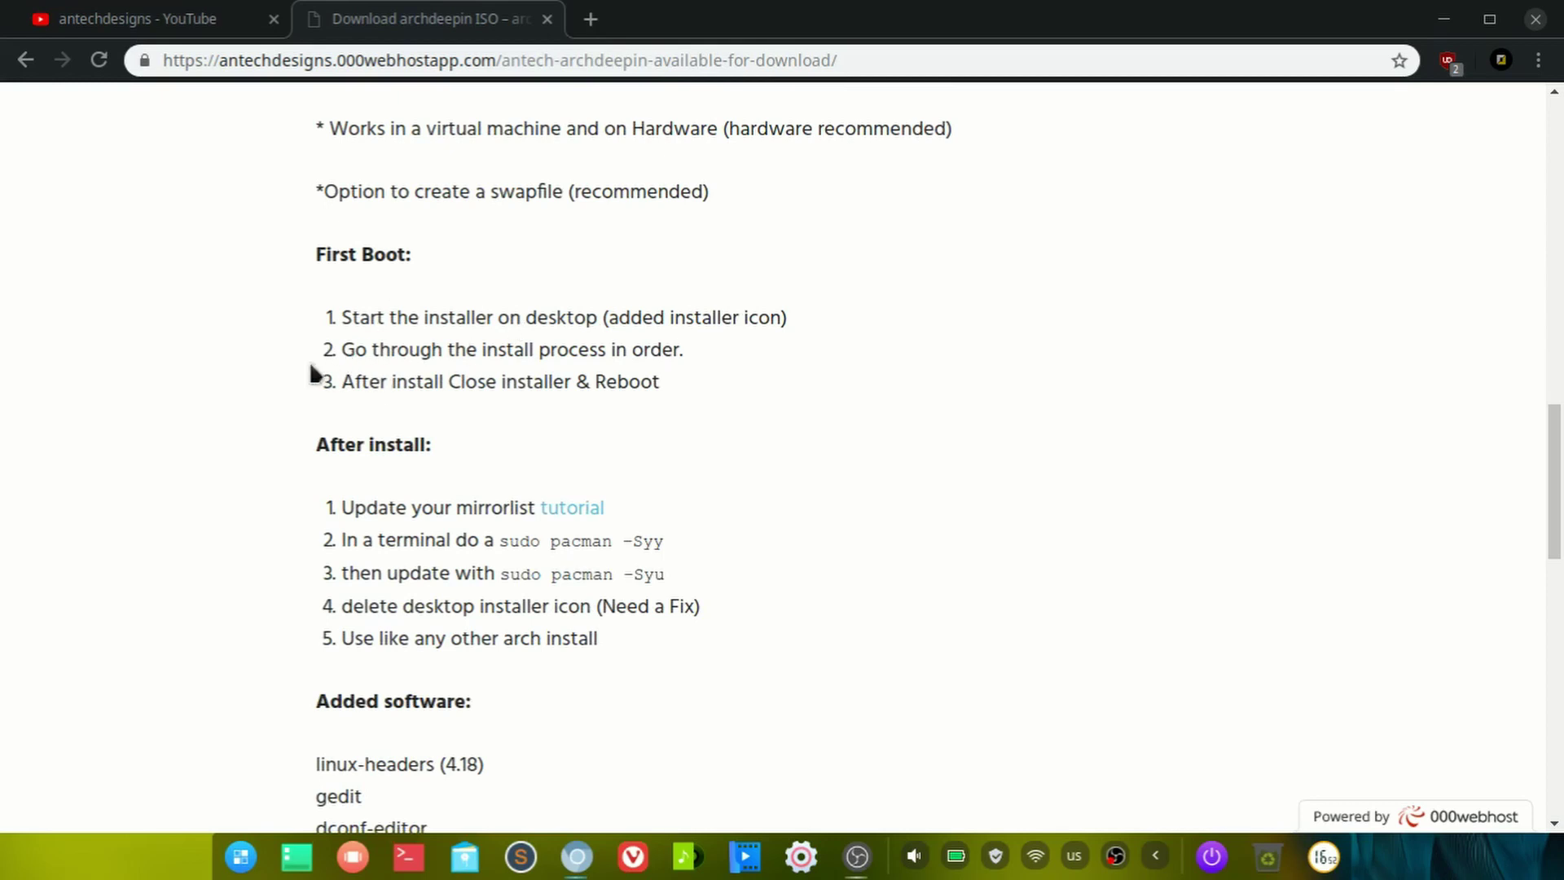
scroll(311, 366, down, 3)
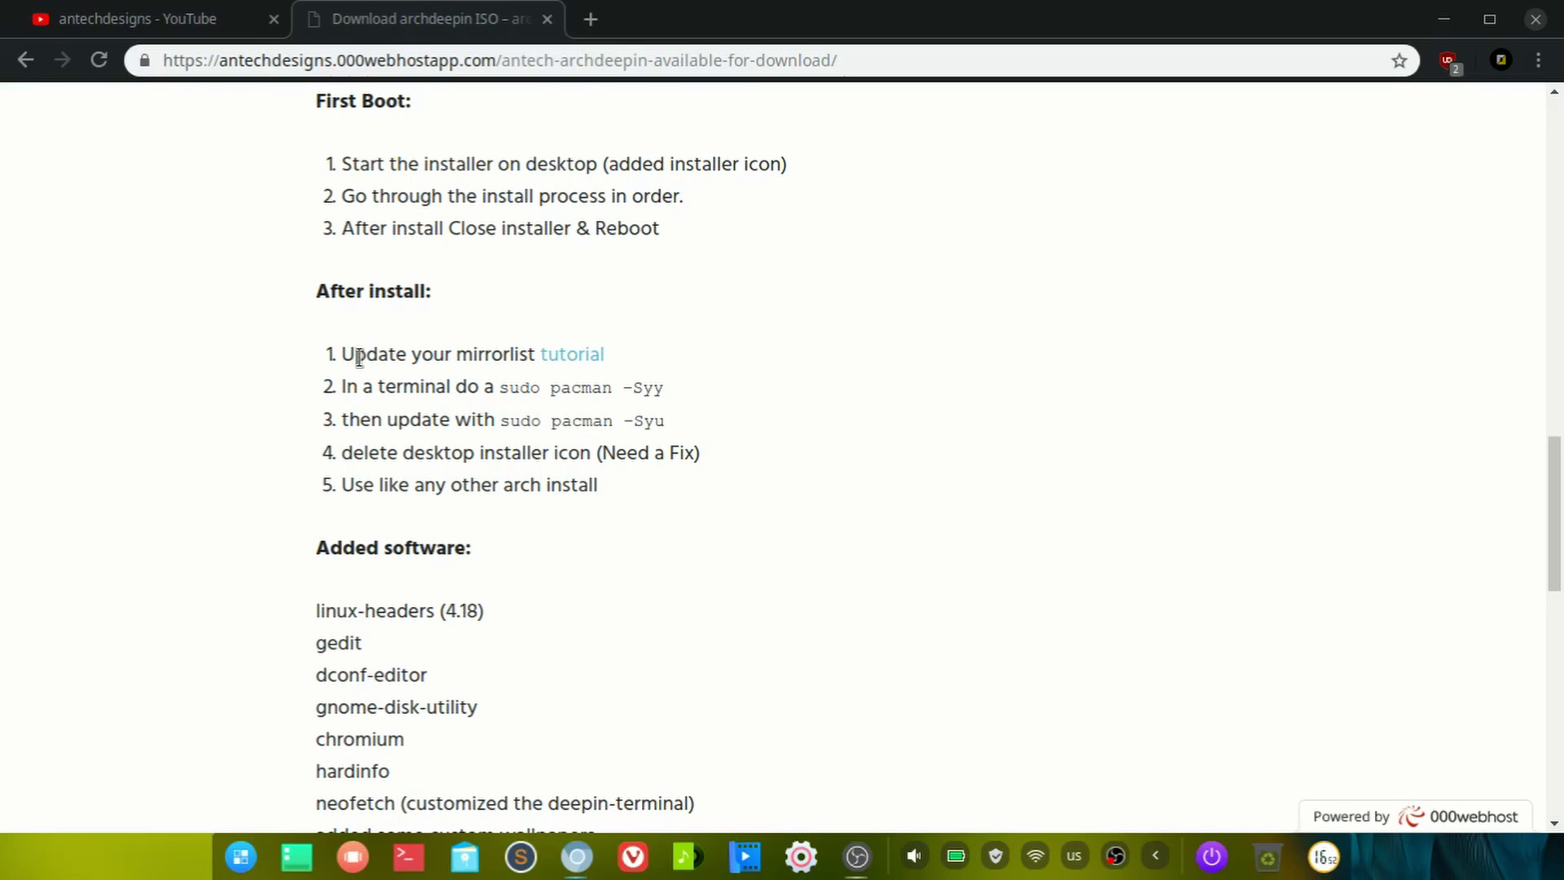
- Scroll to the page bottom: the Tweaks section, embedded archdeepin video and the ISO-updates note
scroll(359, 358, down, 5)
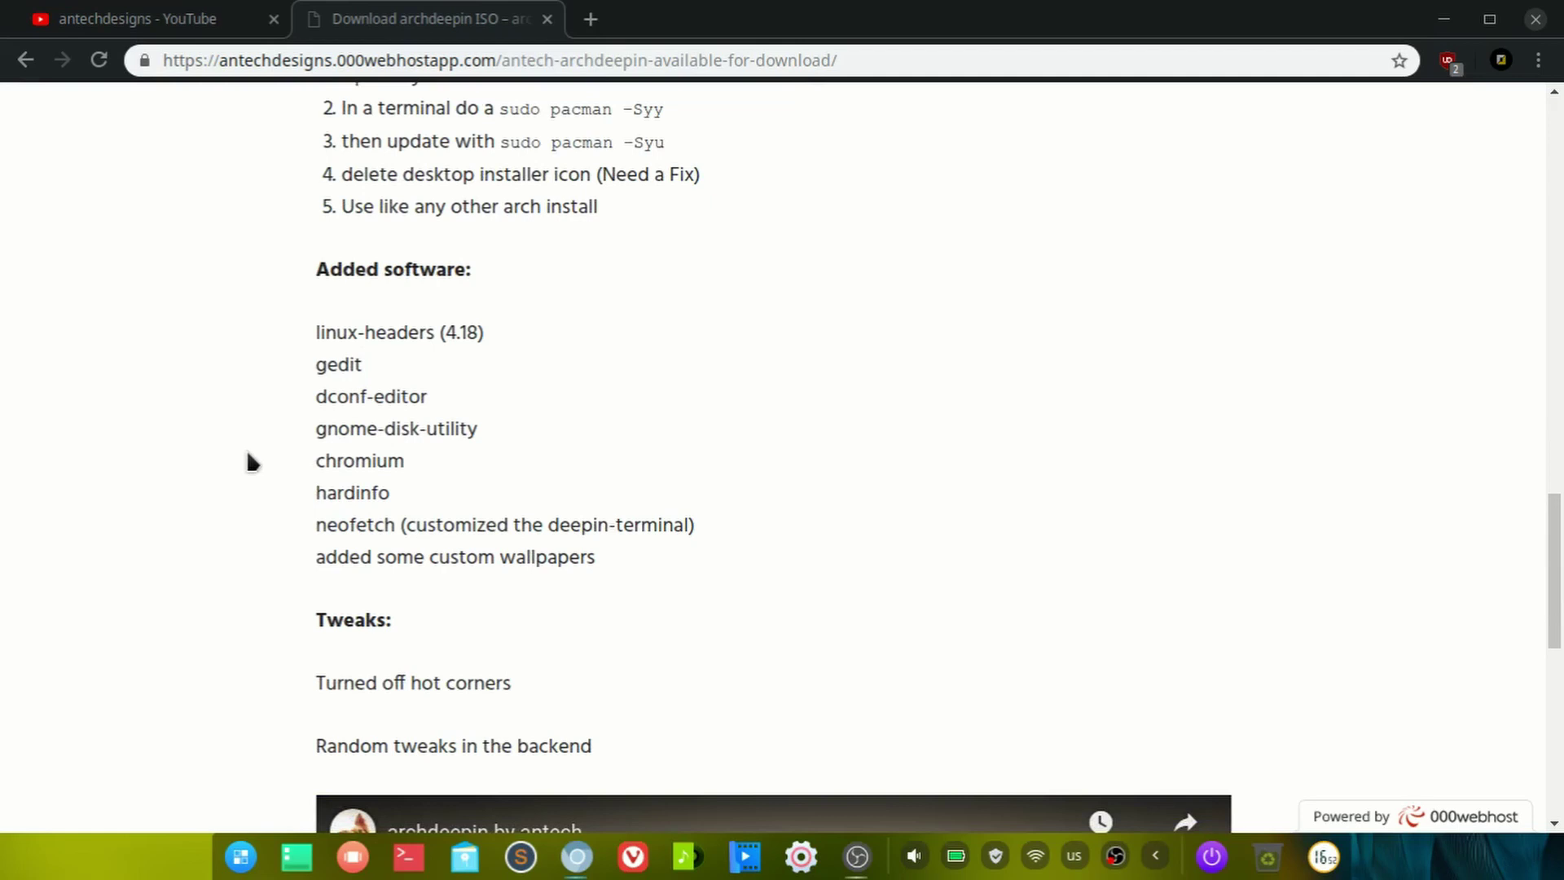
scroll(251, 462, down, 3)
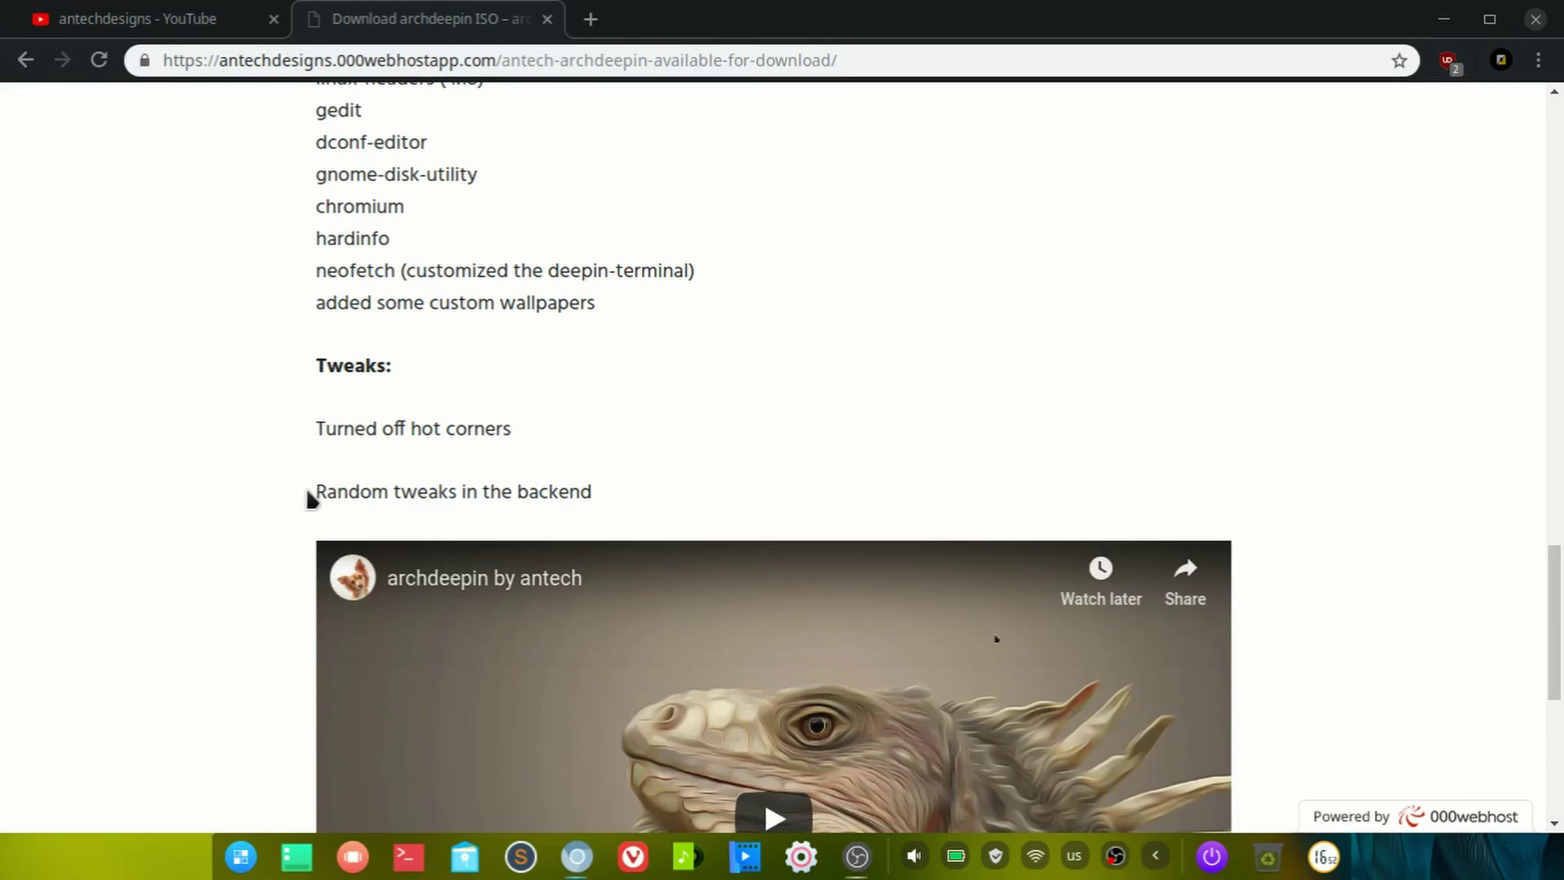
scroll(255, 350, down, 4)
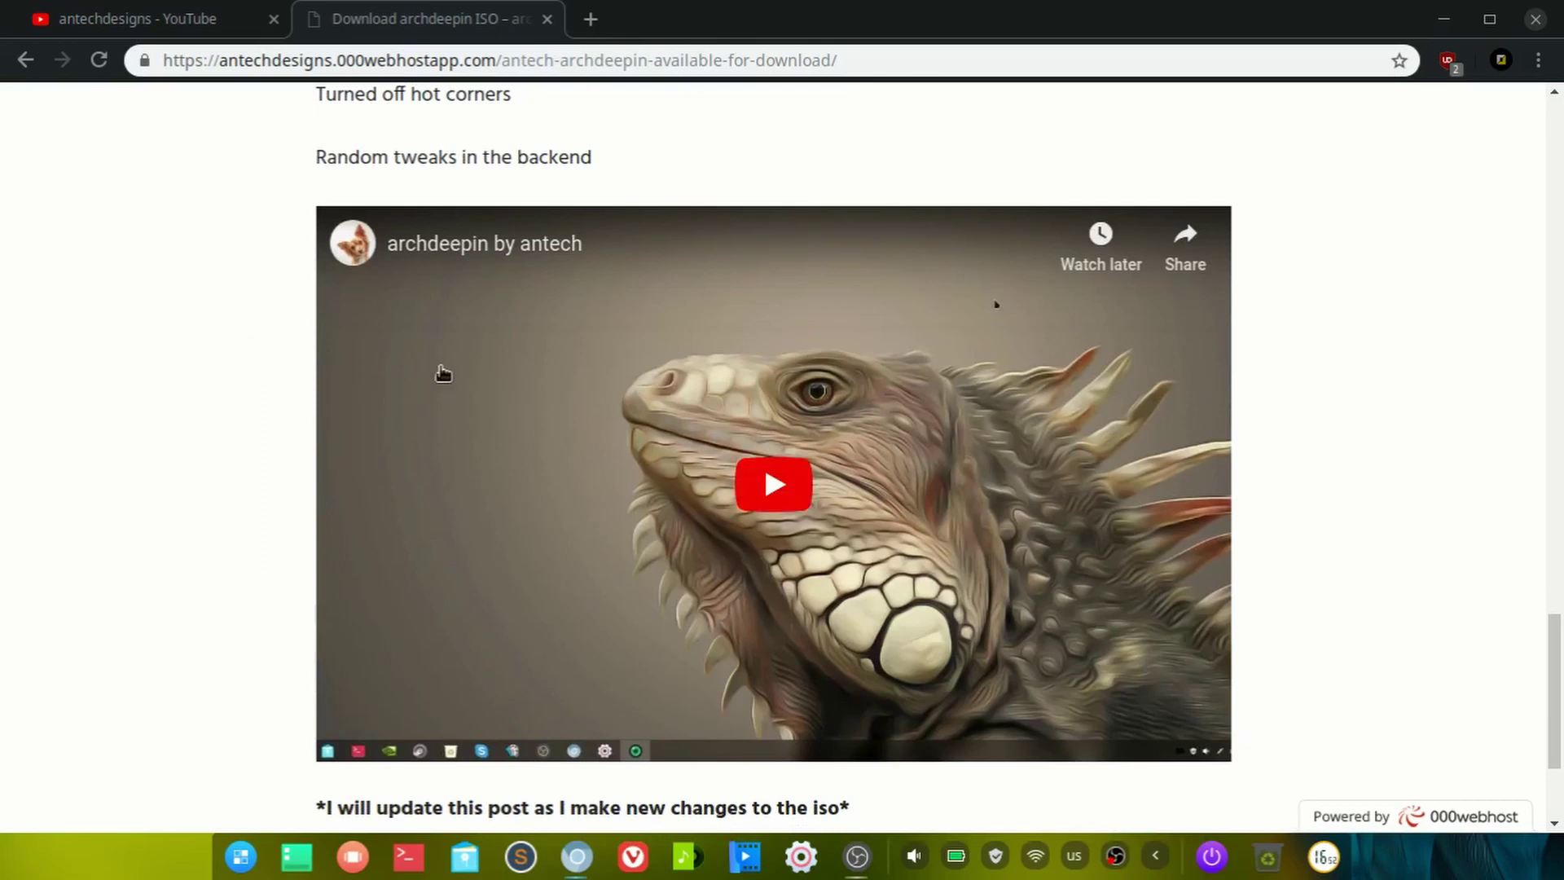
scroll(559, 485, down, 3)
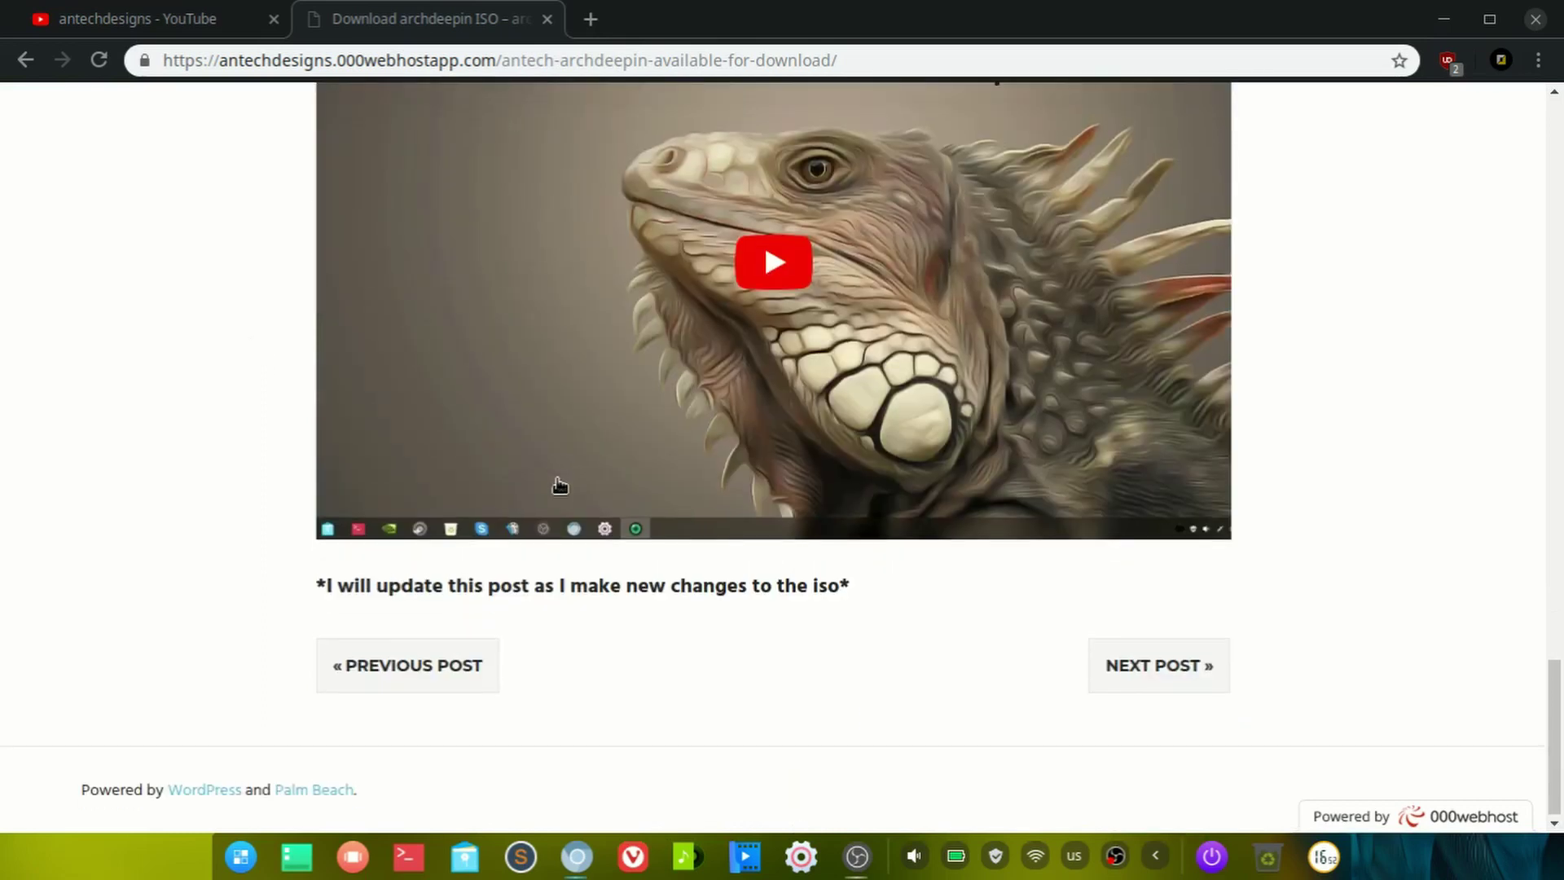
- Switch to the antechdesigns YouTube tab and scroll through the channel's videos
click(176, 22)
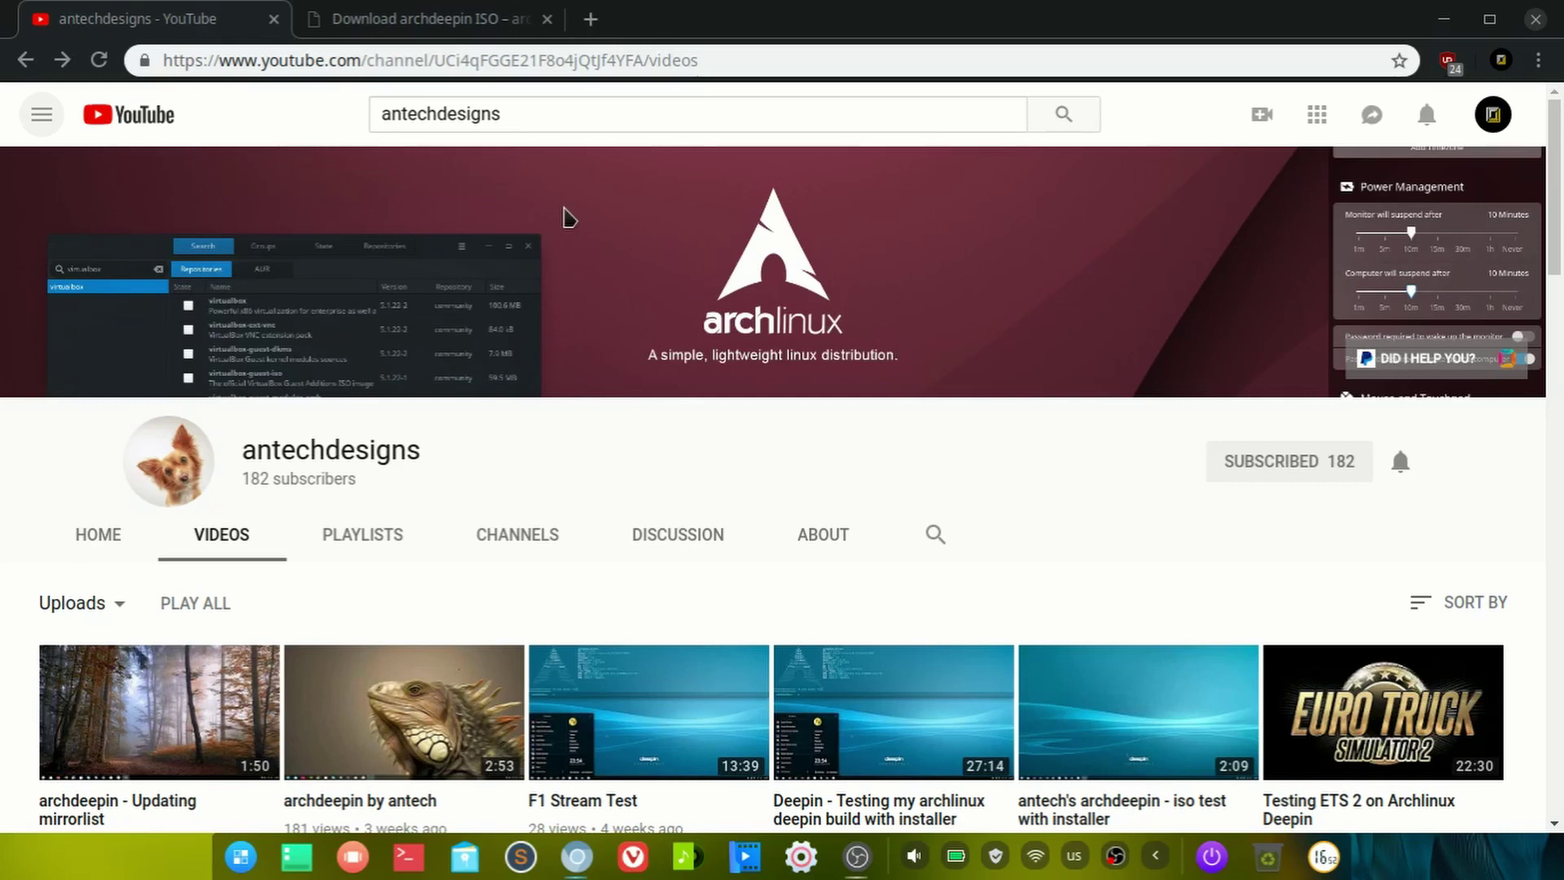
scroll(568, 217, down, 5)
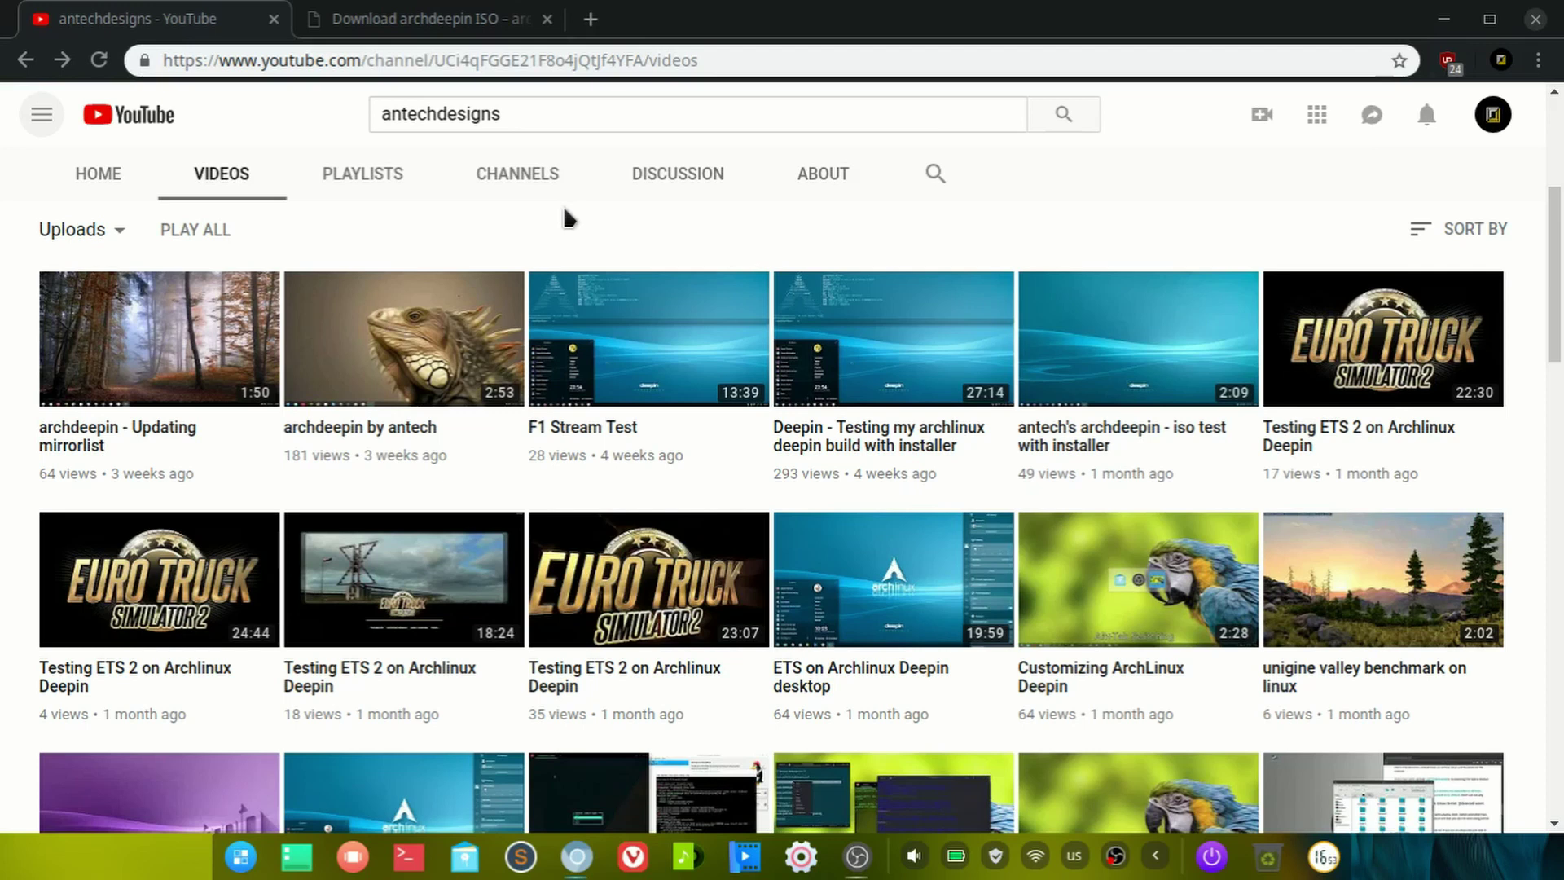
scroll(567, 219, down, 1)
- Return to the Download archdeepin ISO tab and scroll back up to its title
click(424, 31)
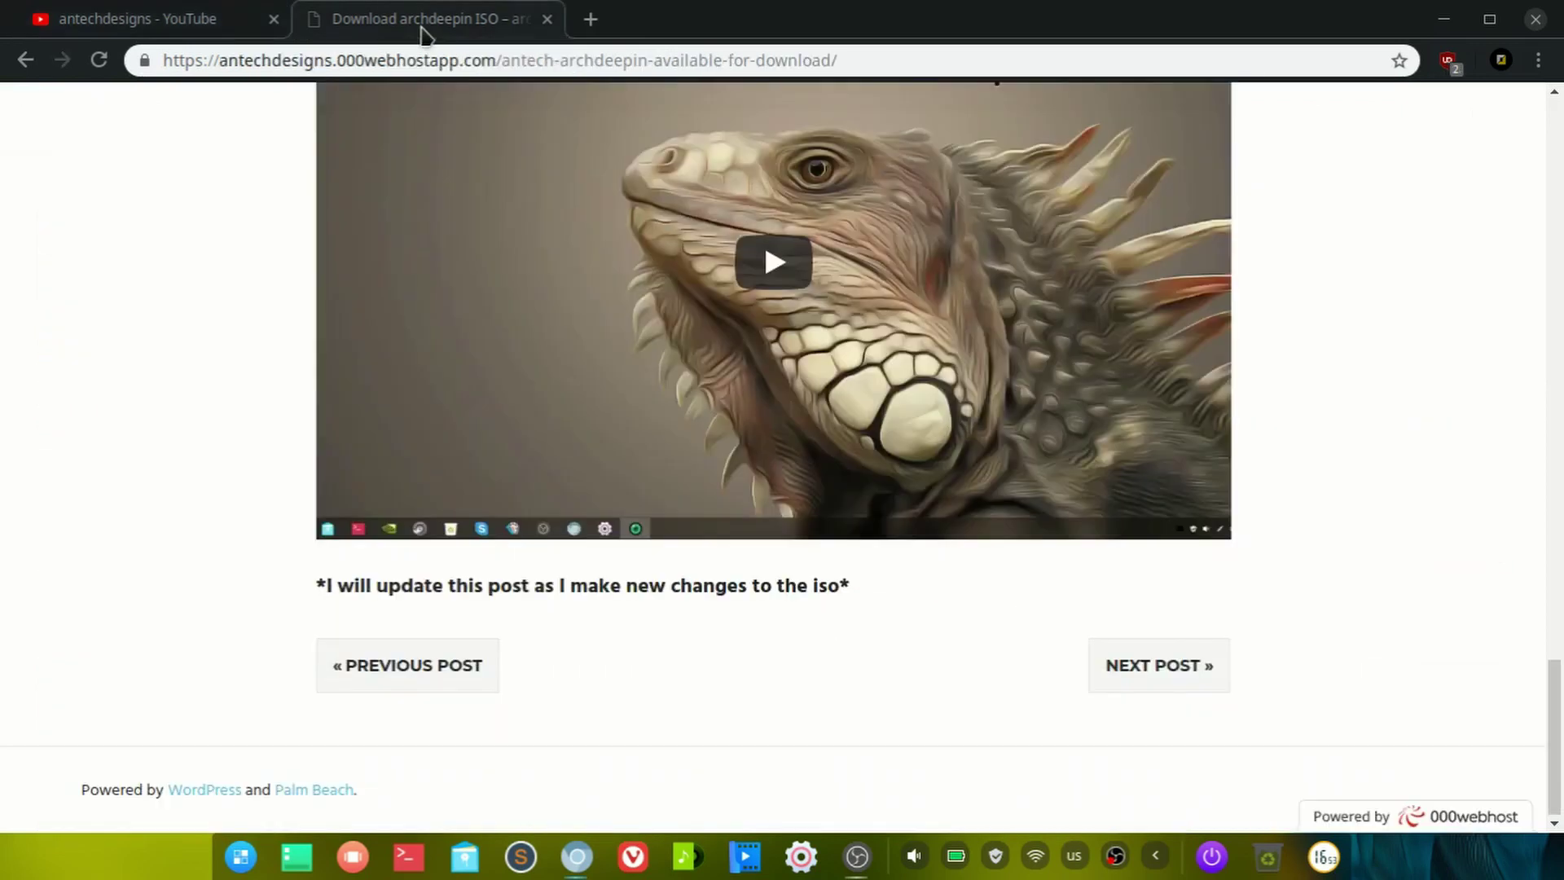
scroll(642, 377, up, 15)
scroll(642, 377, up, 7)
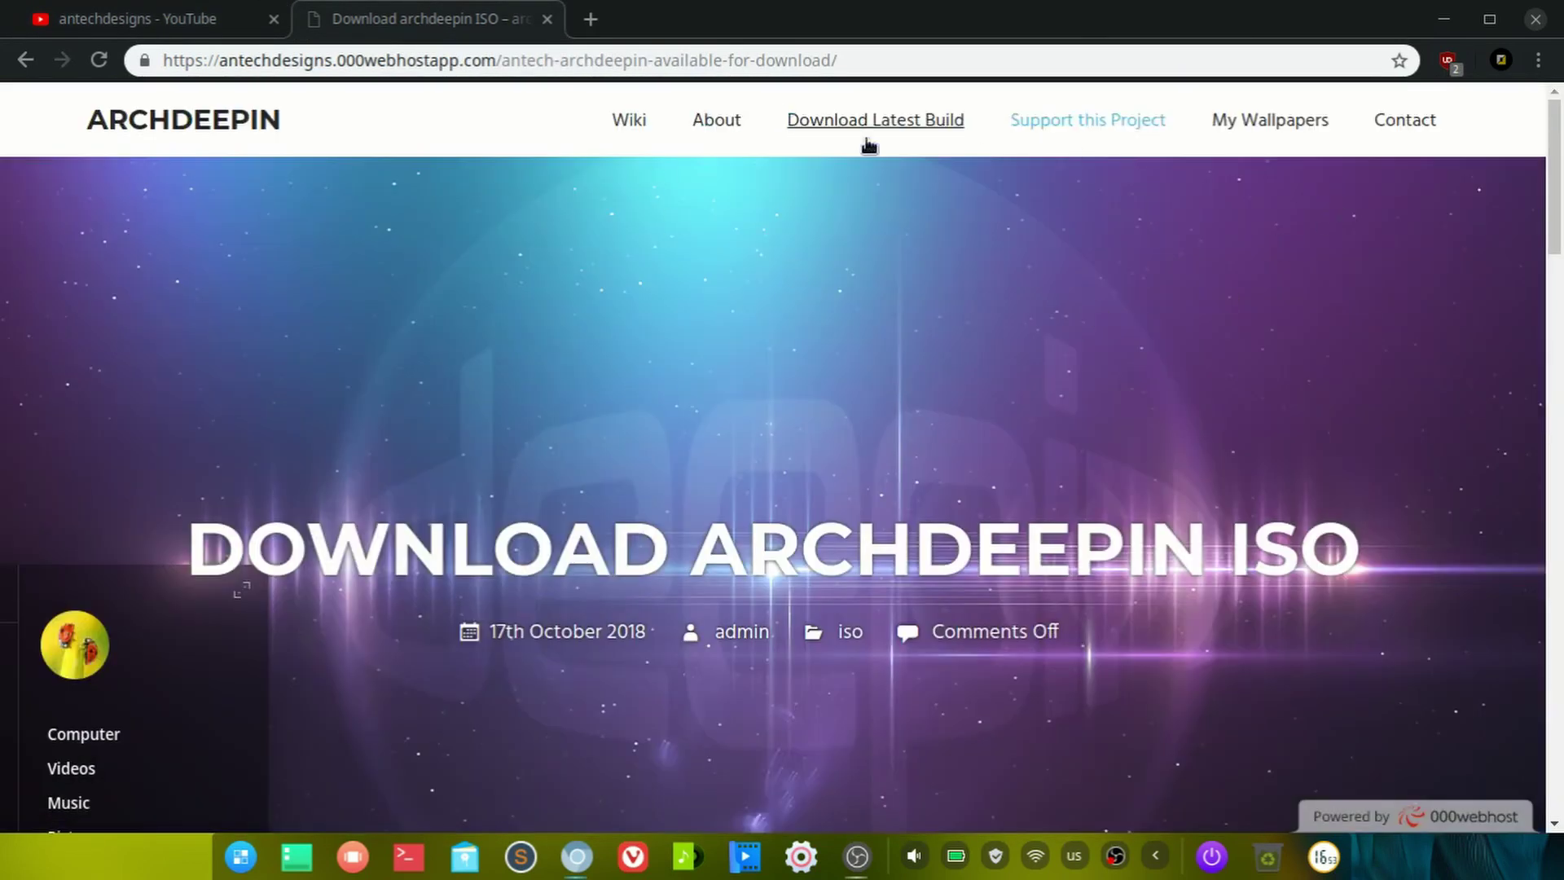
click(1534, 20)
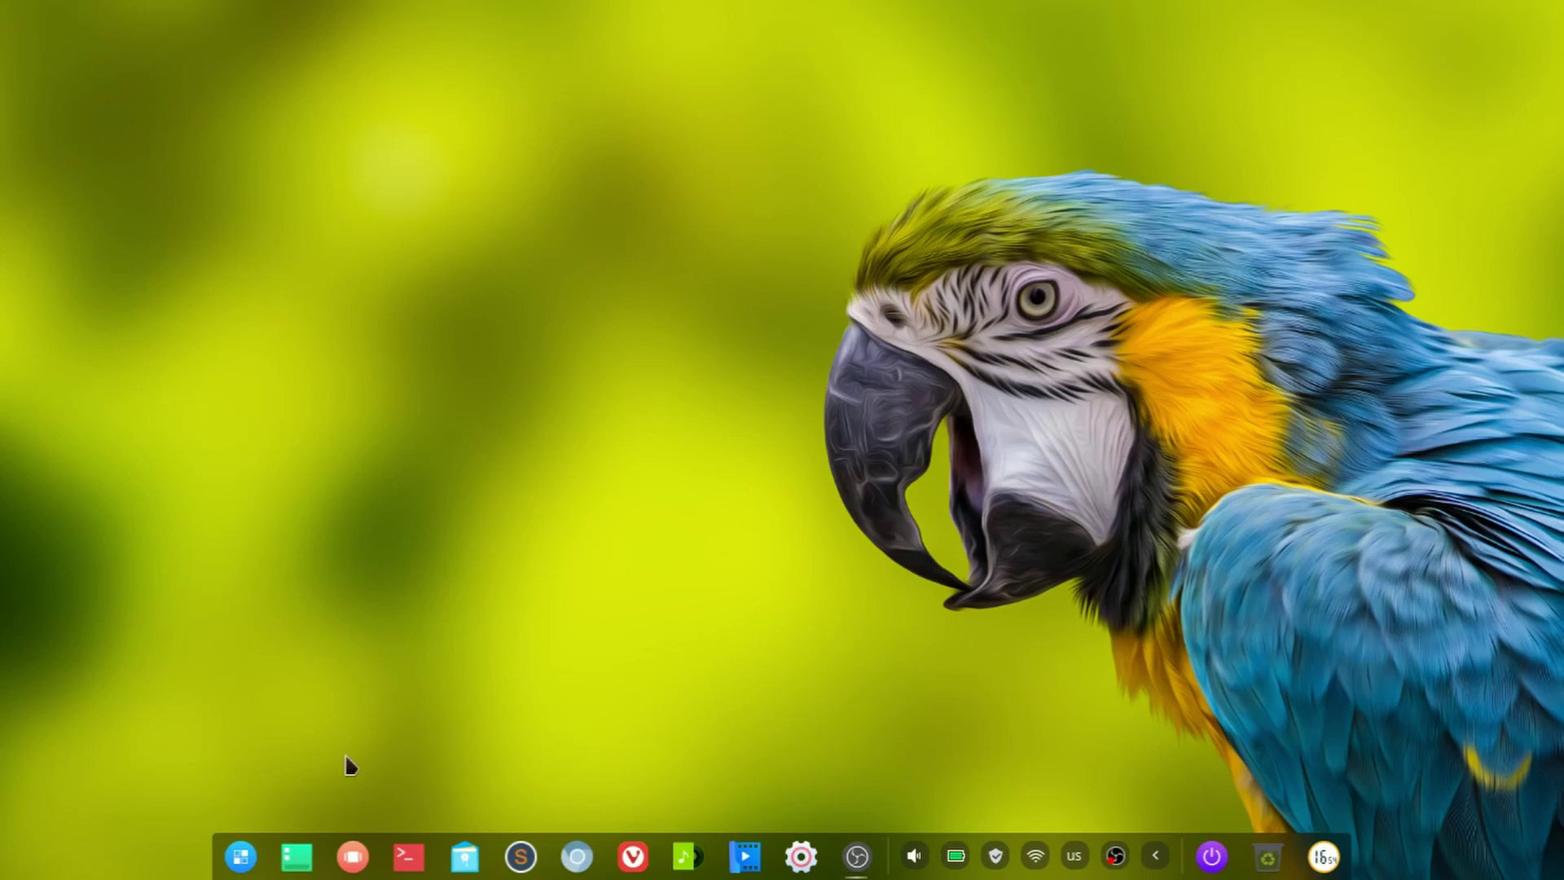
click(240, 855)
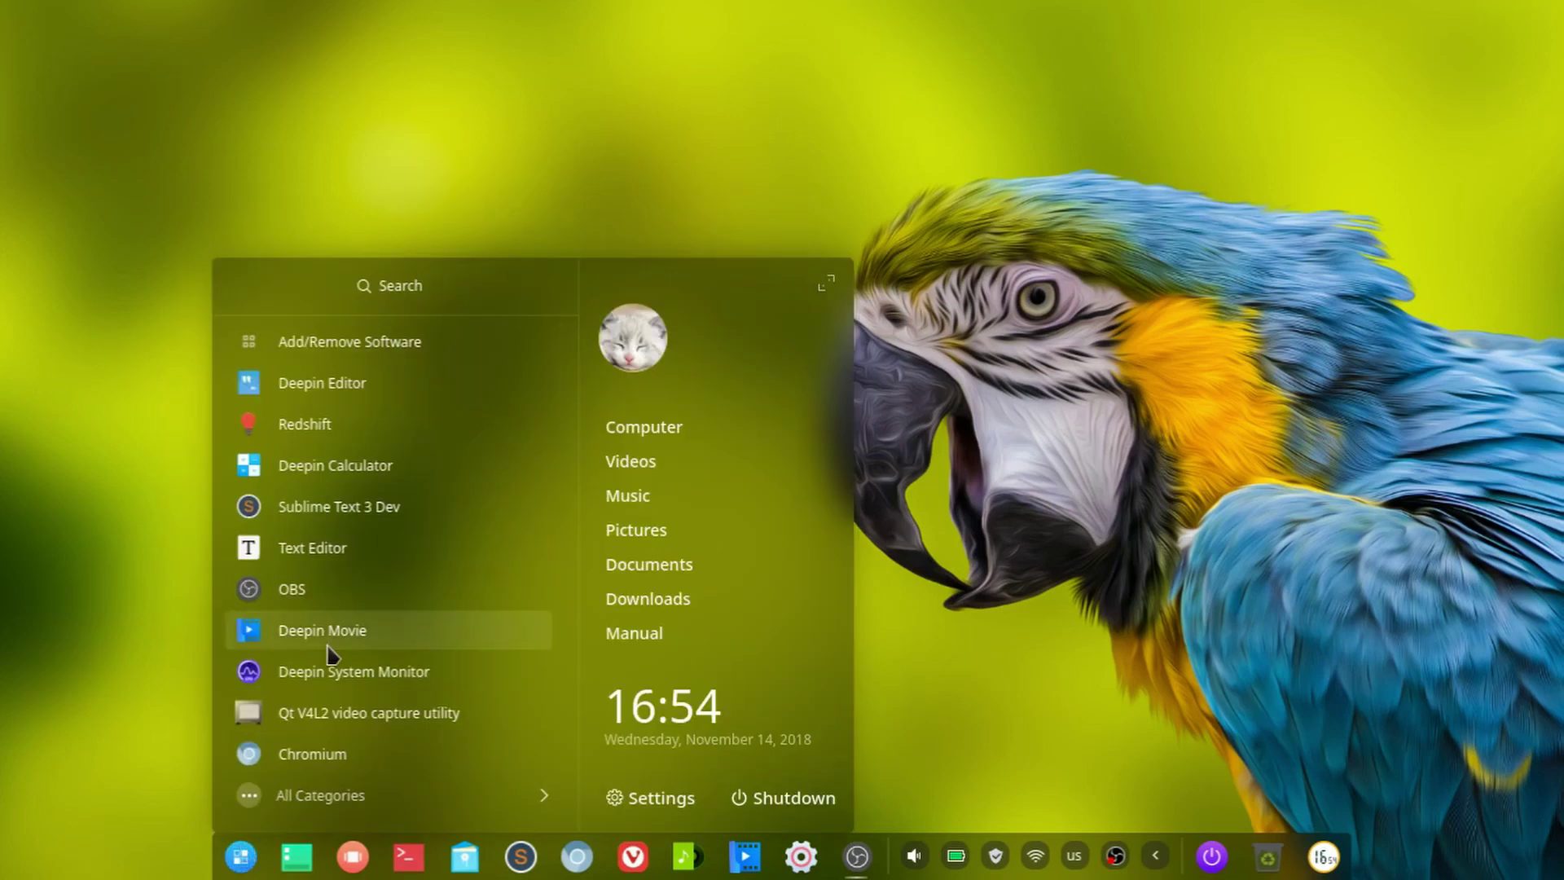
scroll(330, 648, down, 10)
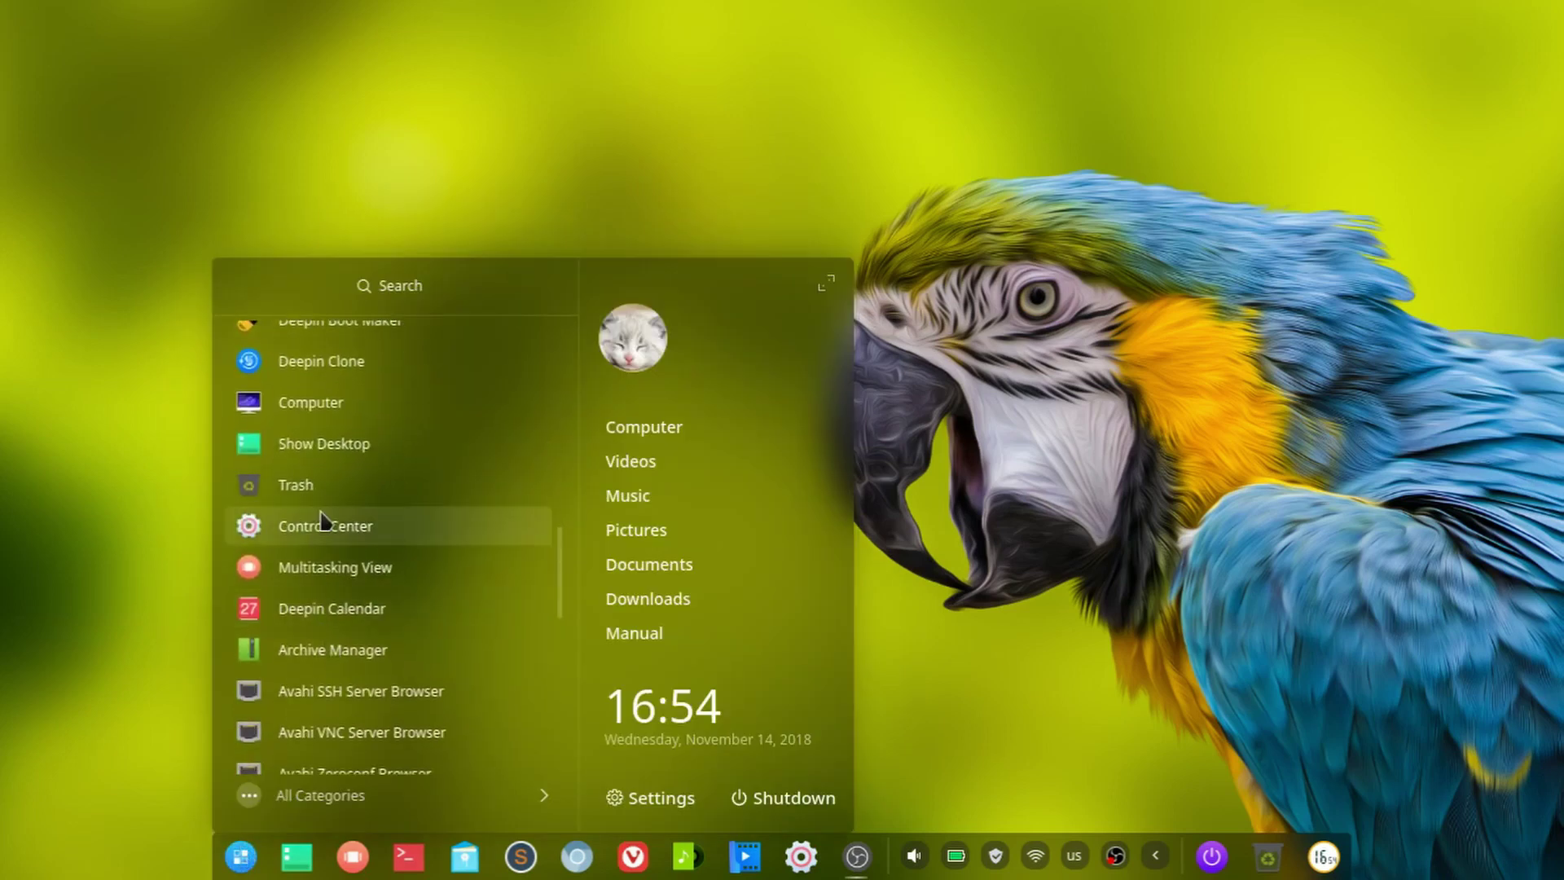
scroll(323, 521, down, 3)
scroll(324, 522, up, 10)
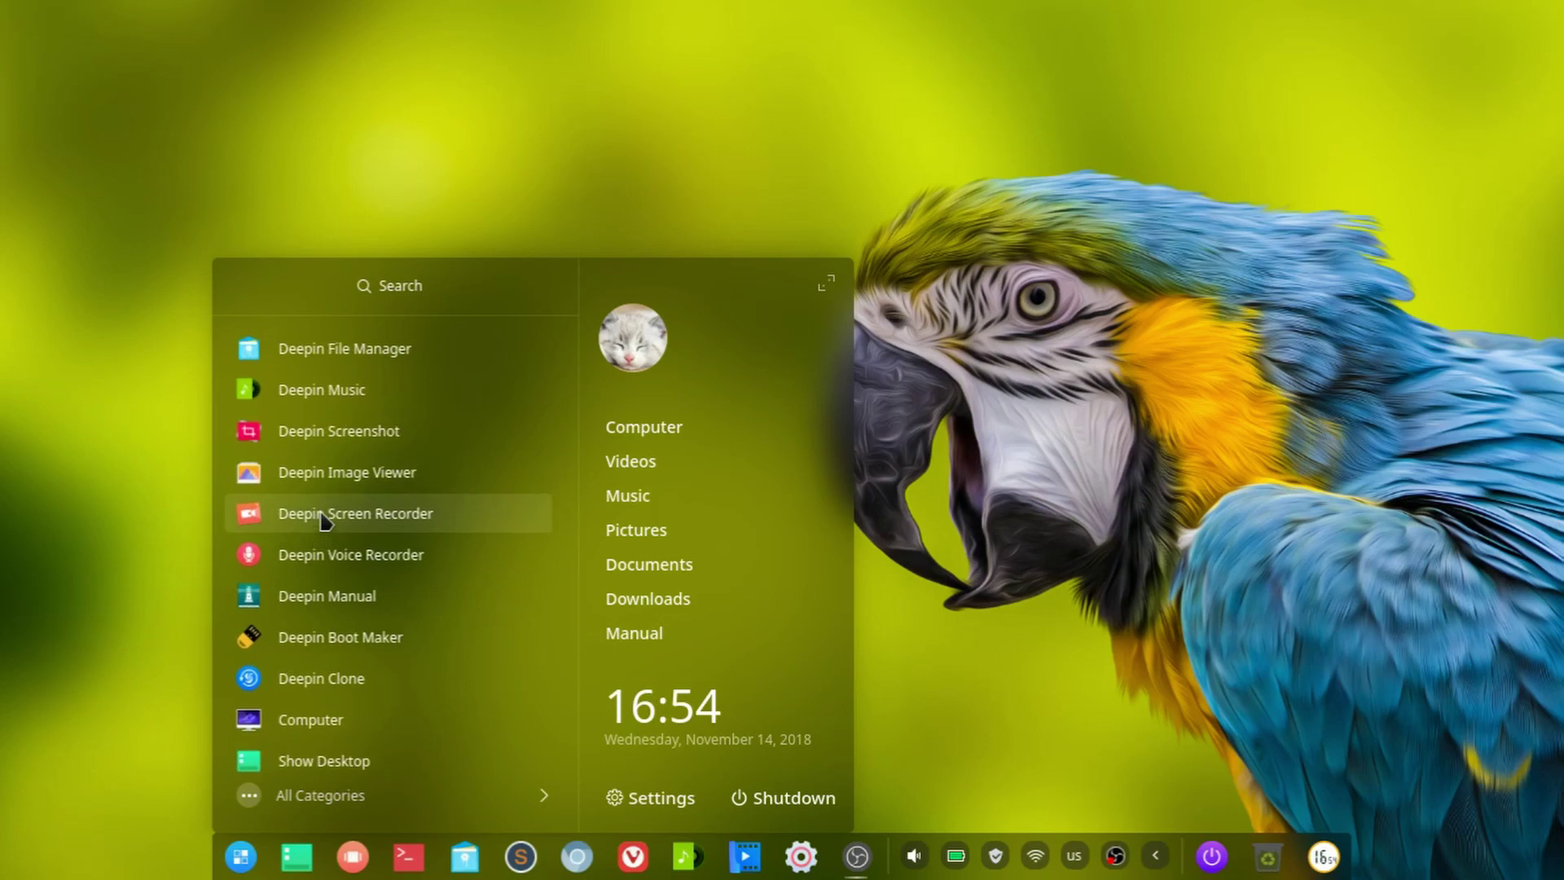
scroll(324, 521, up, 10)
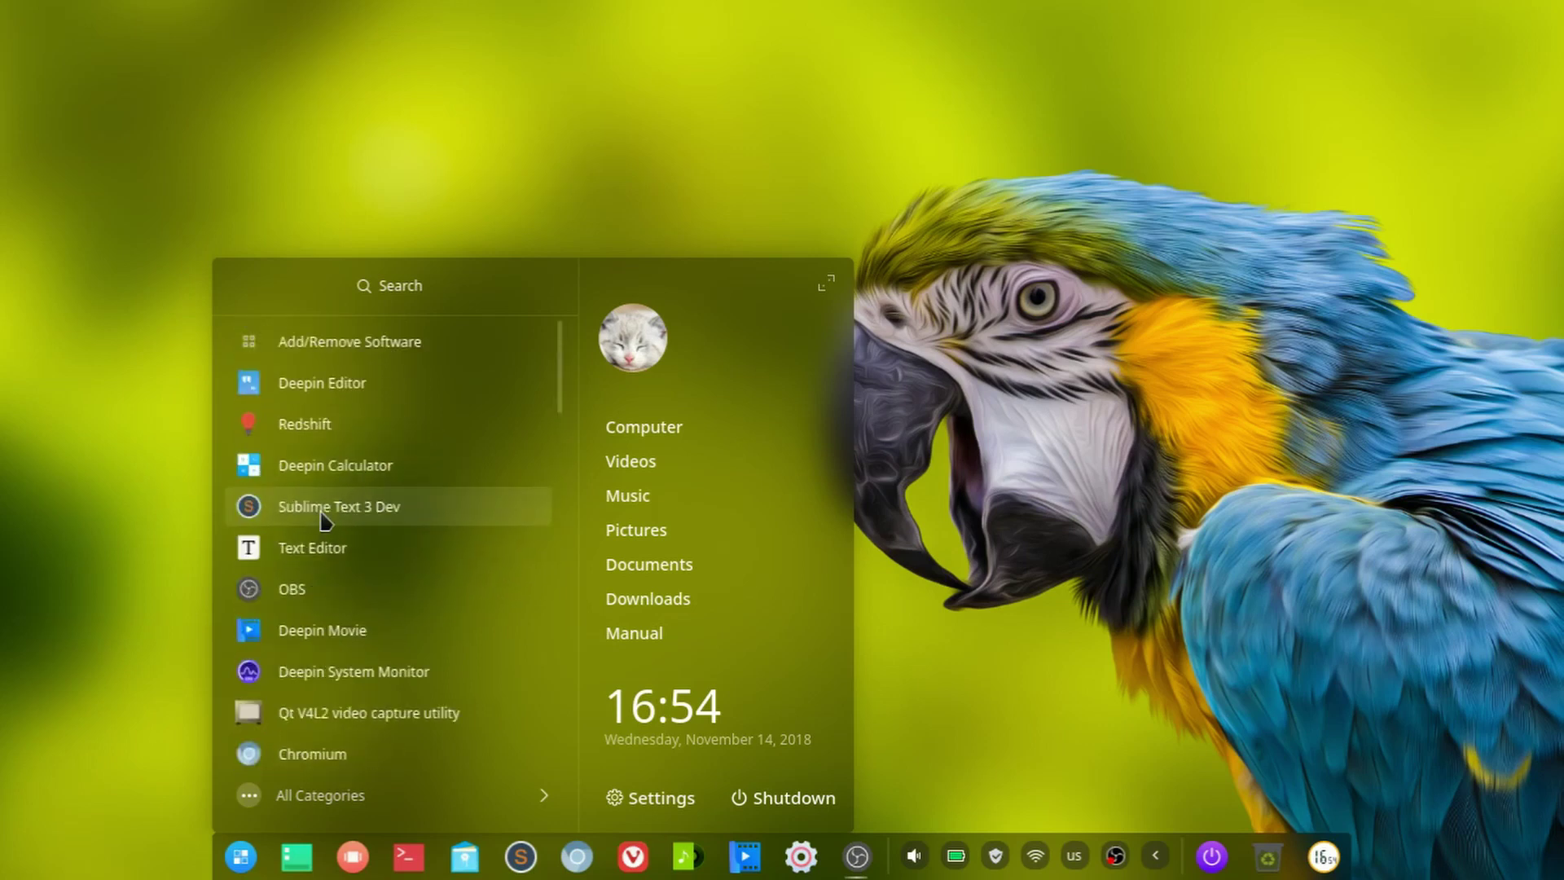
scroll(324, 522, down, 2)
scroll(324, 521, down, 2)
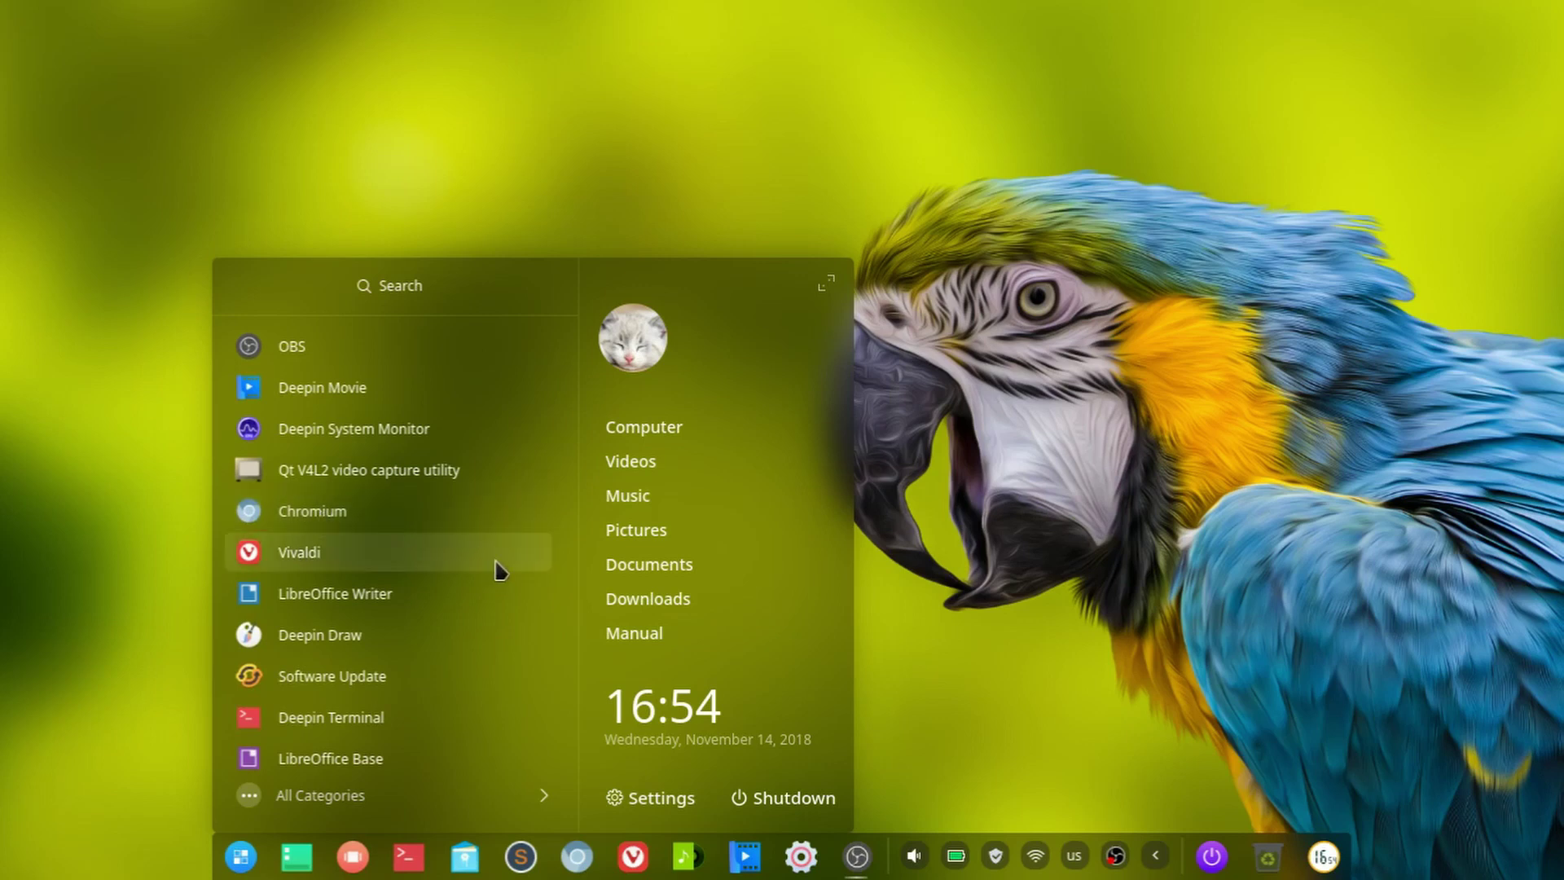
key(Escape)
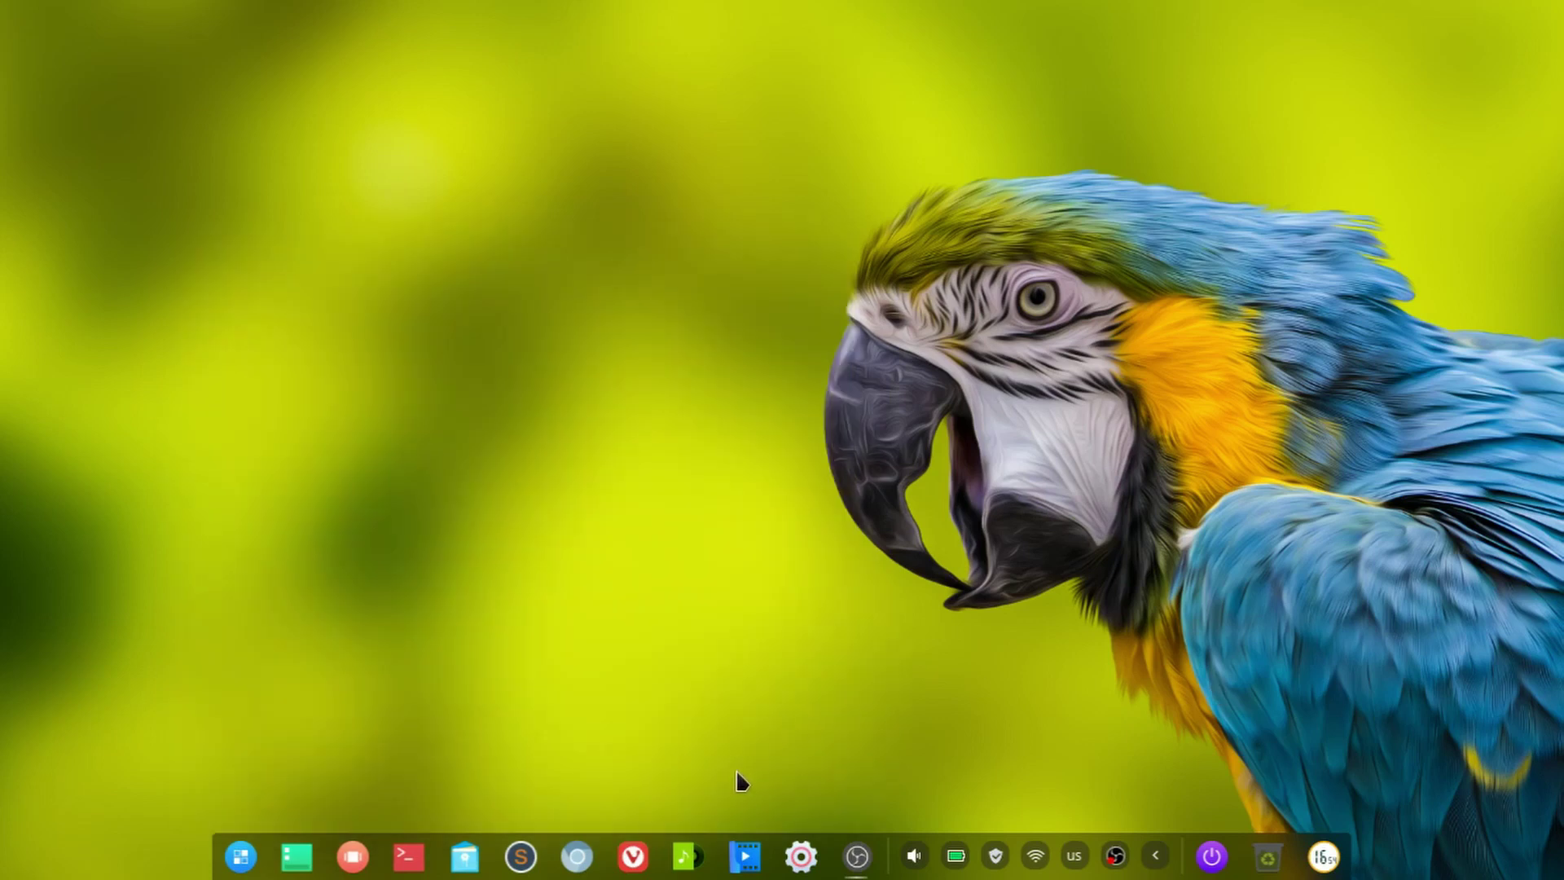
click(995, 855)
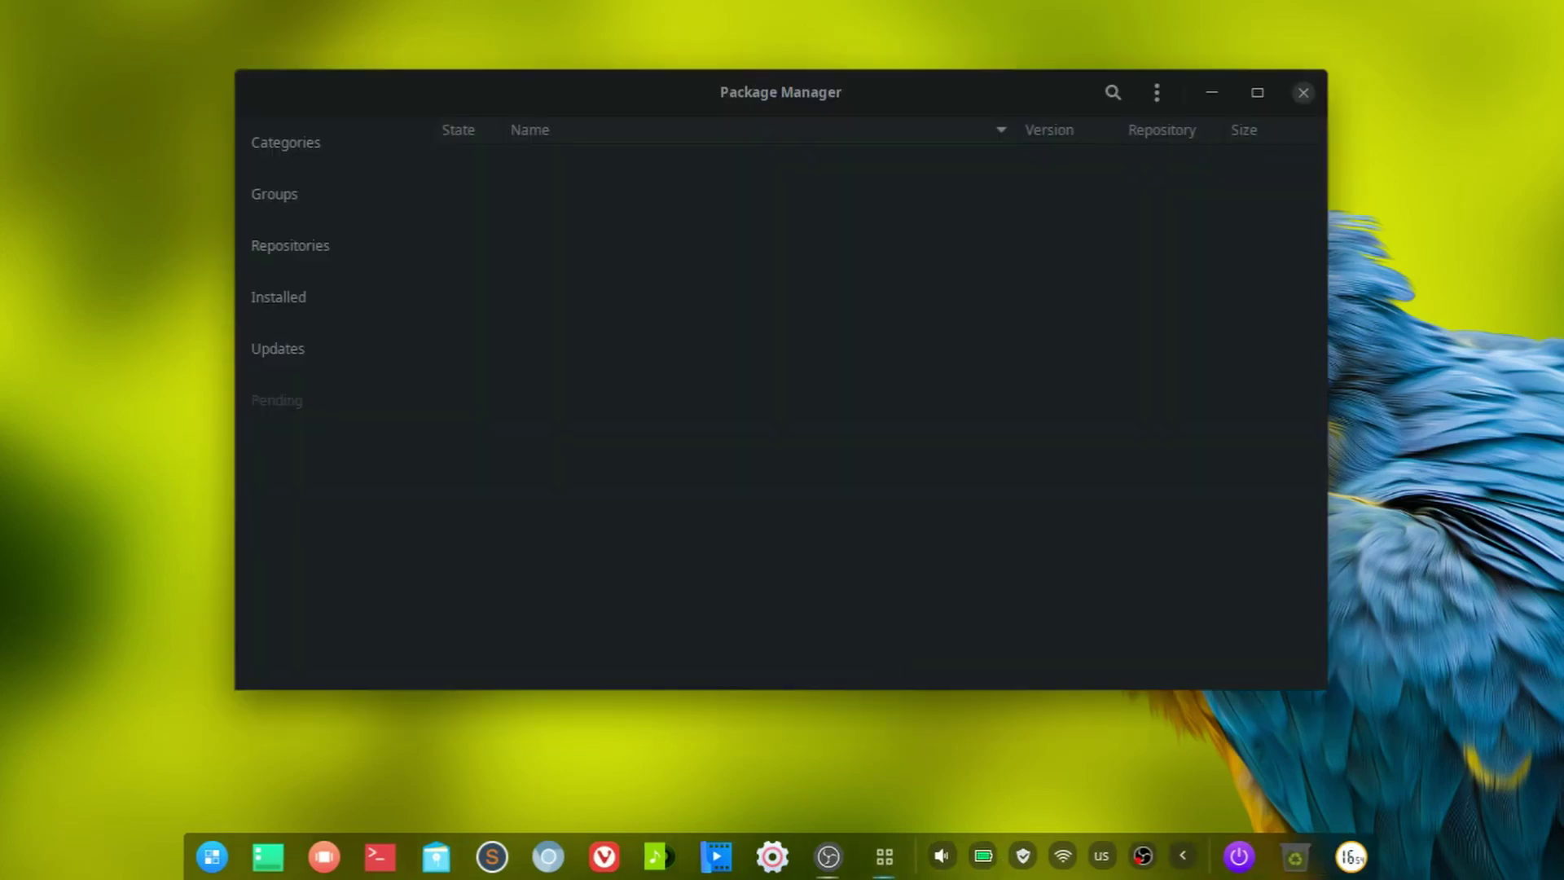
drag(481, 90, 452, 137)
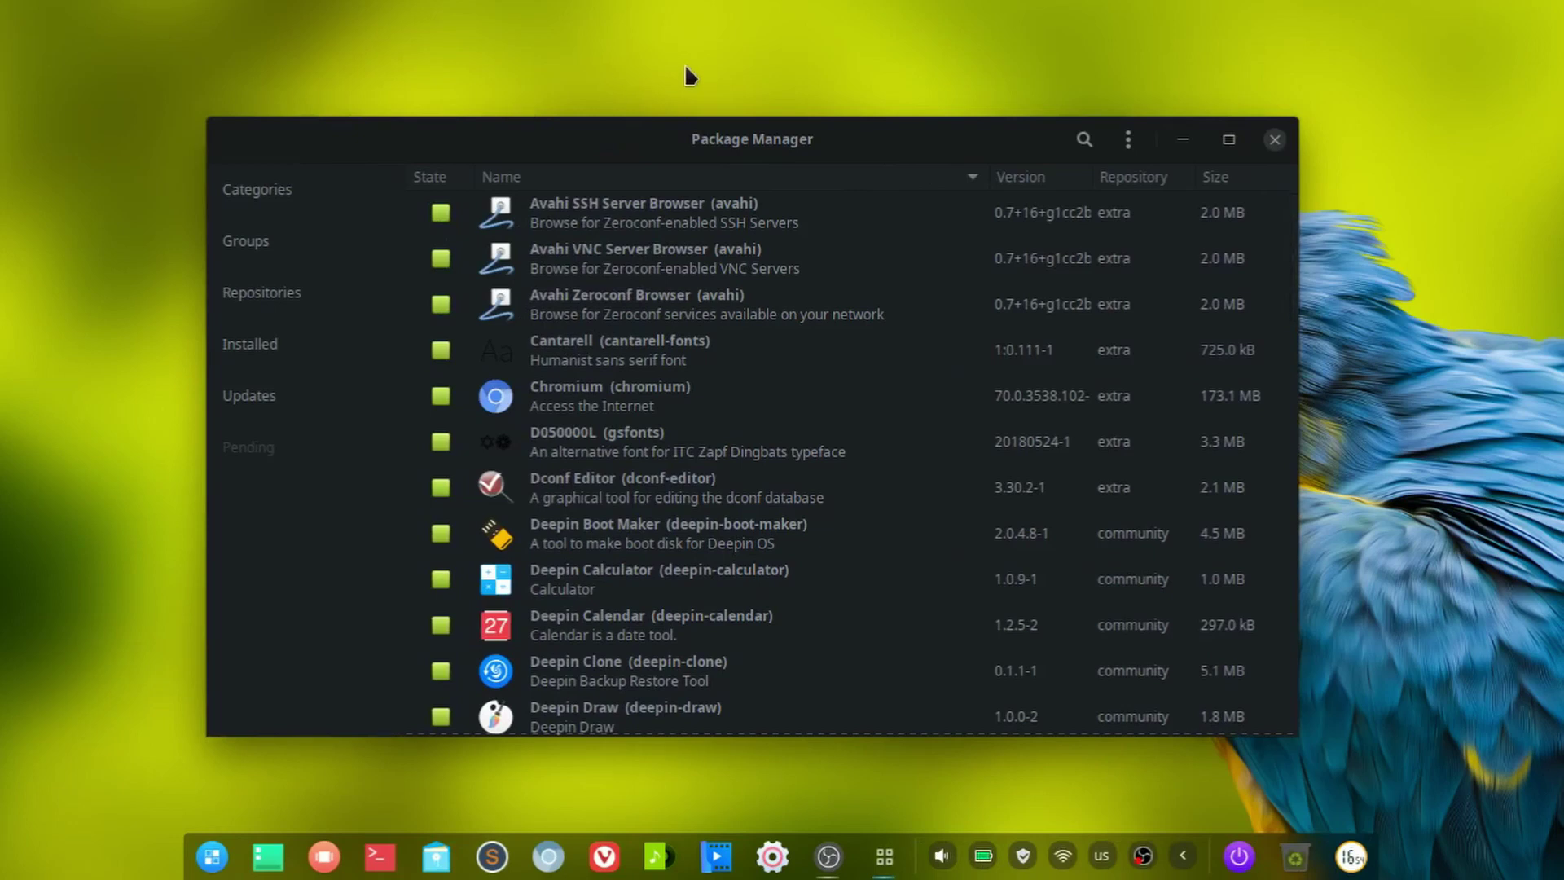
click(1128, 139)
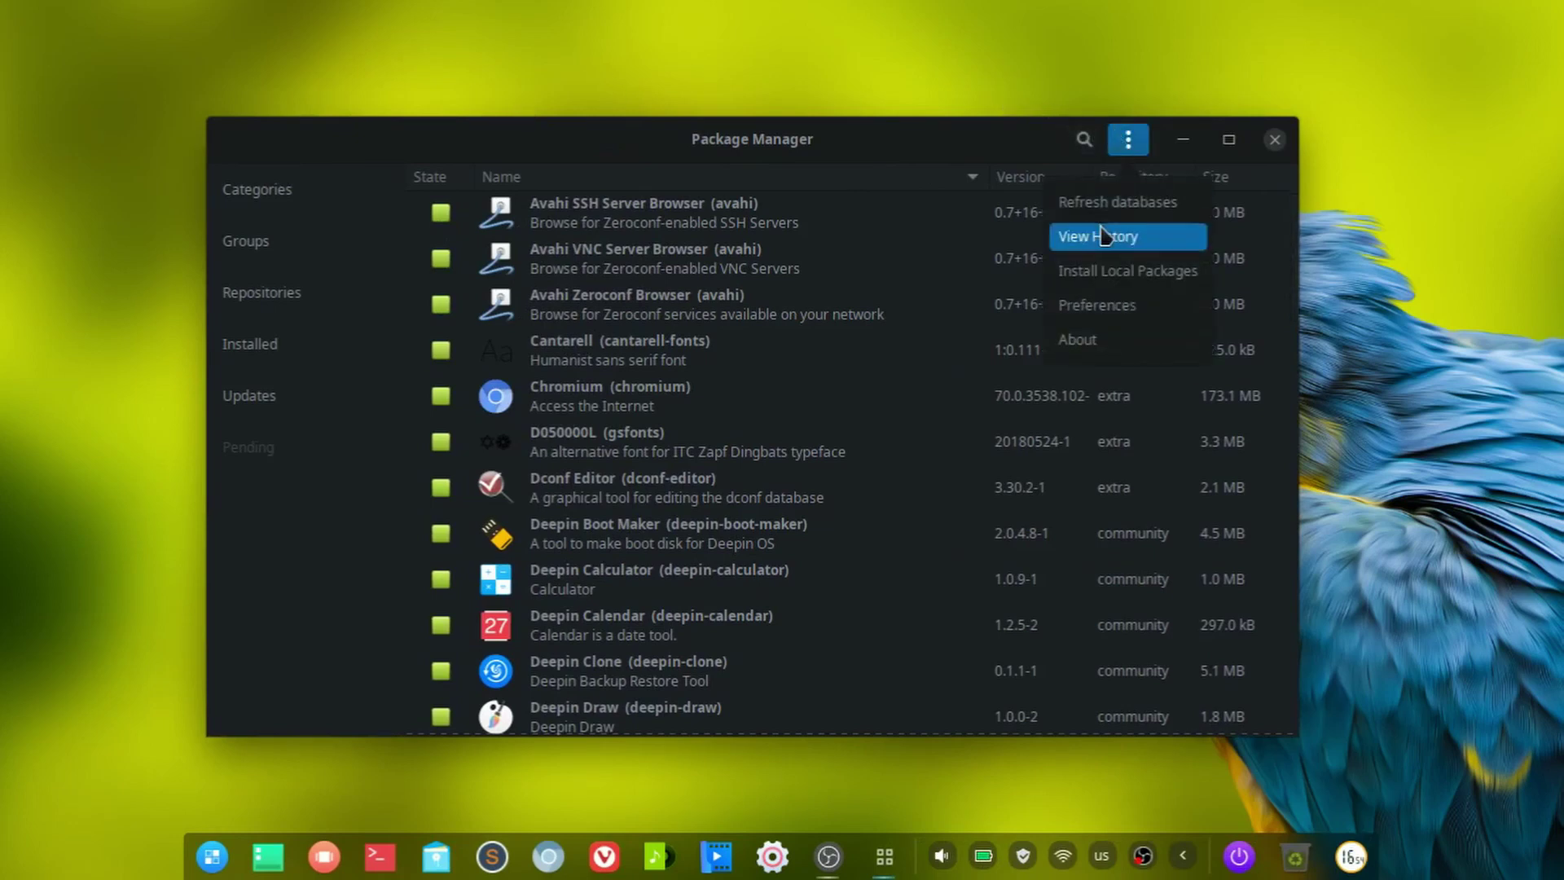
click(1101, 303)
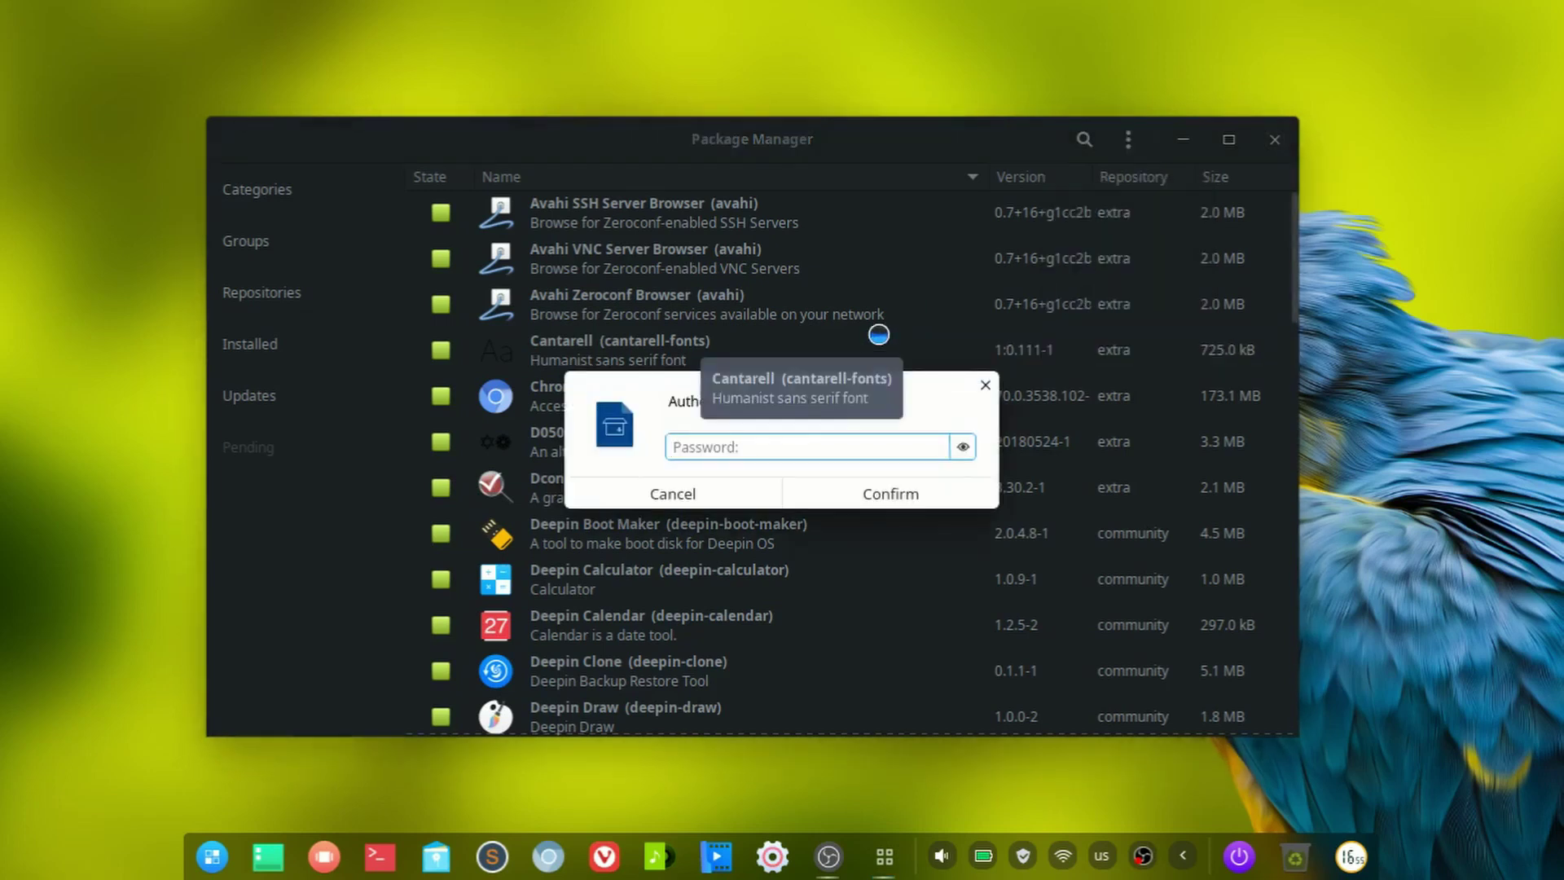
text(•••••)
key(Return)
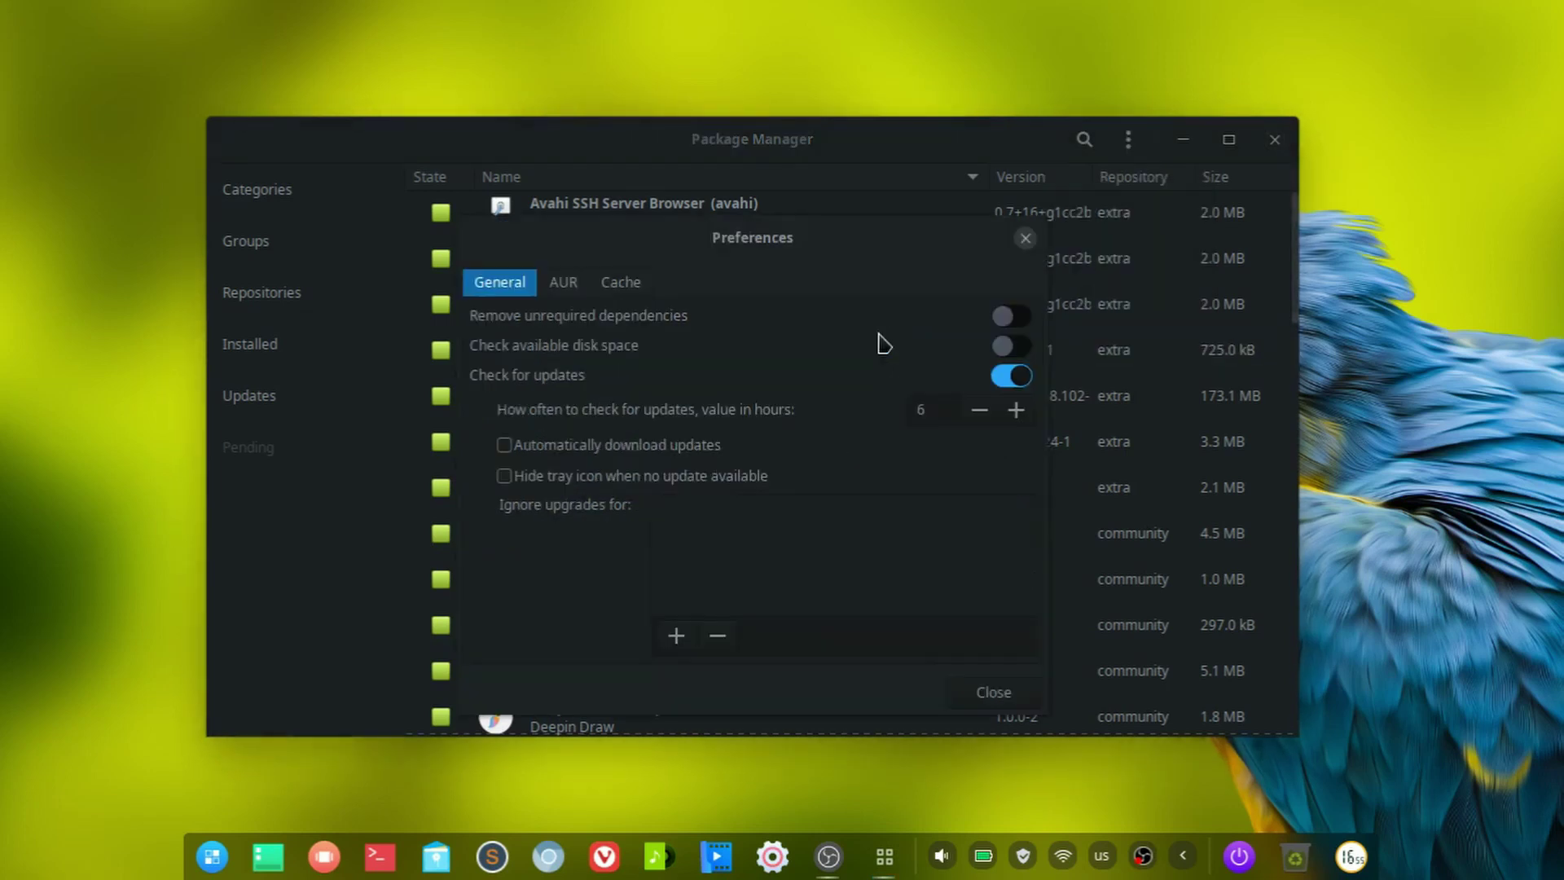
click(575, 289)
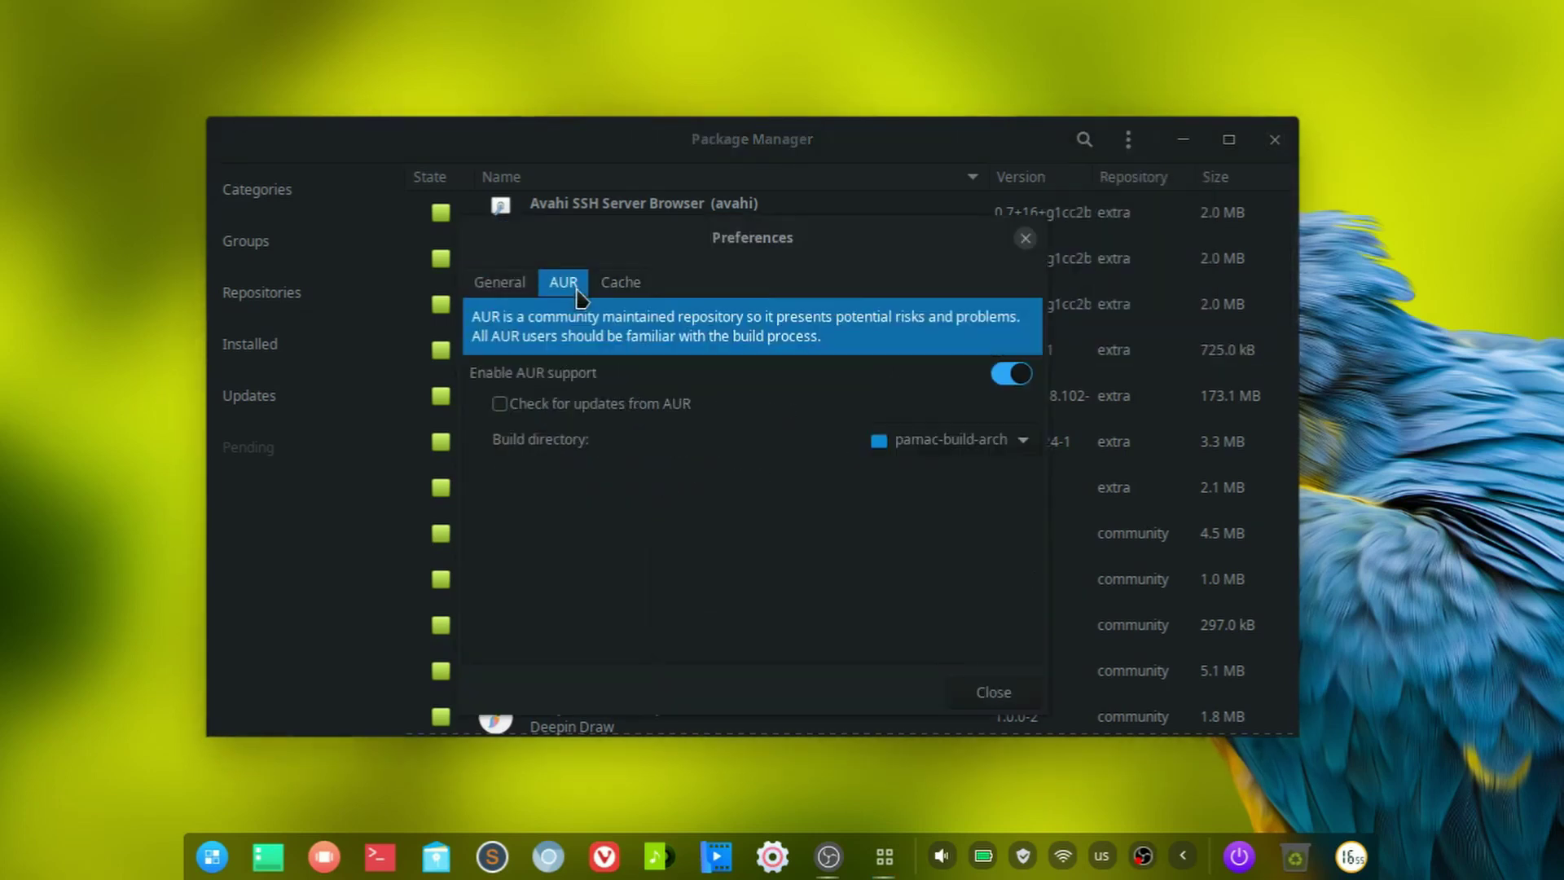
click(1026, 239)
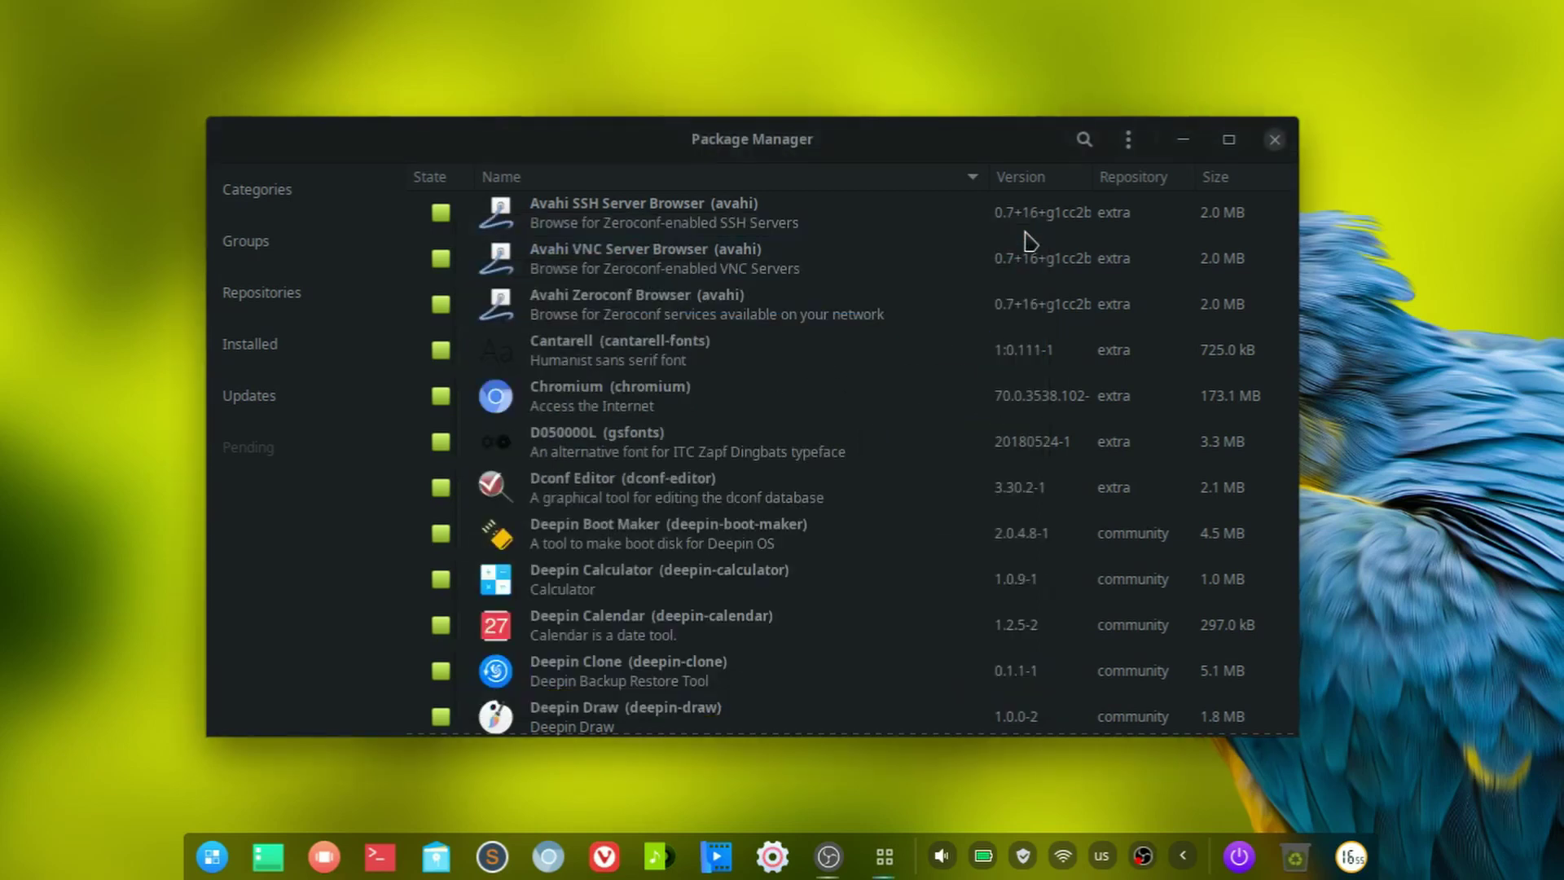
- Close Package Manager, then browse the dock launcher's app list down to Deepin Clone
click(1272, 144)
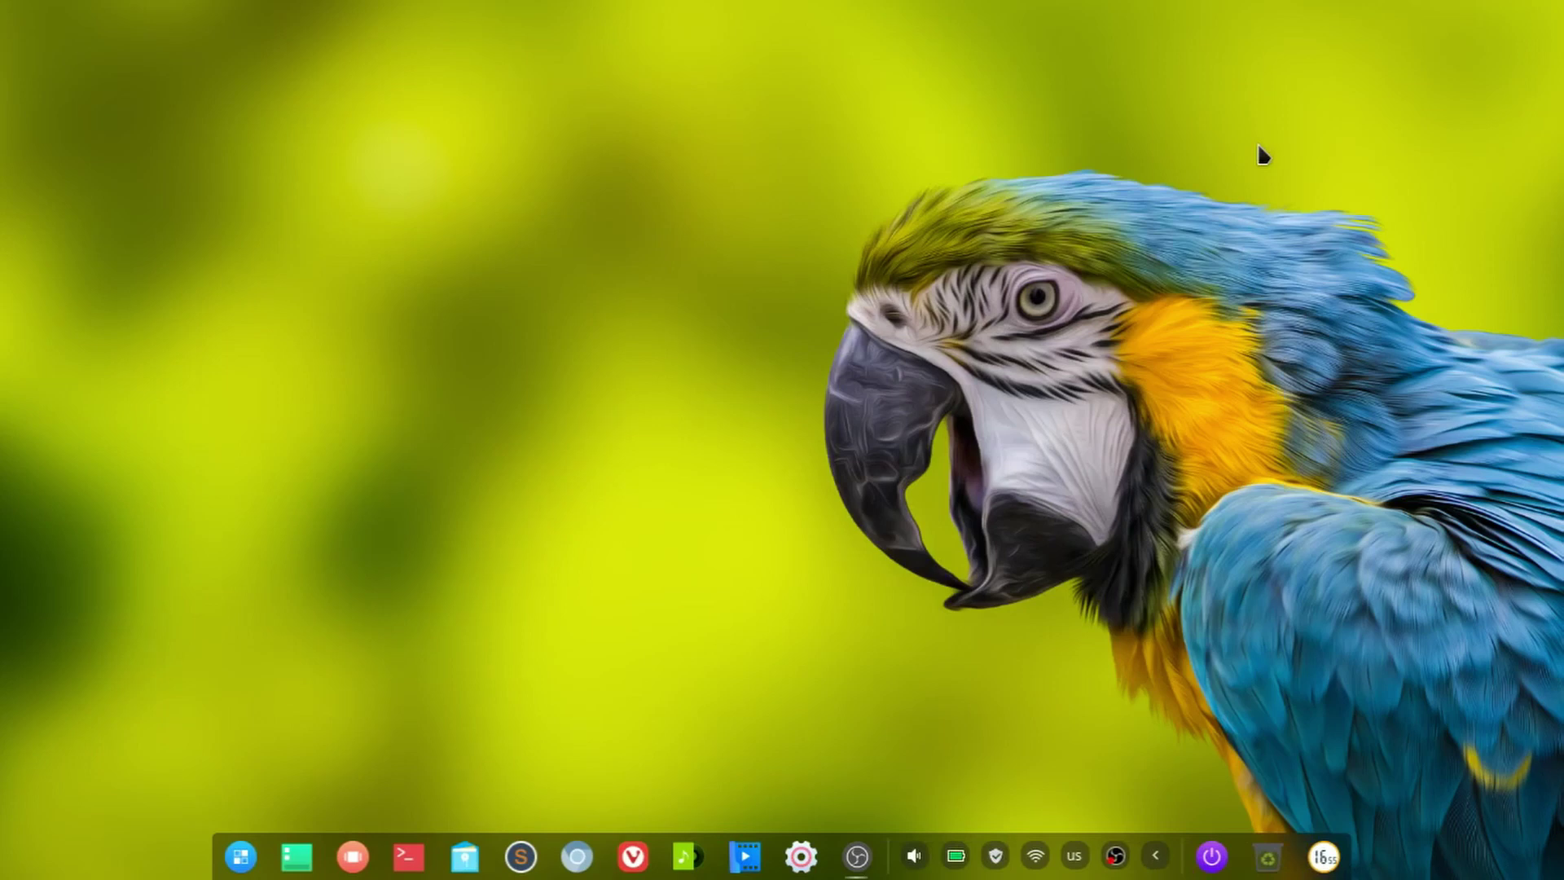
click(234, 854)
scroll(367, 586, up, 3)
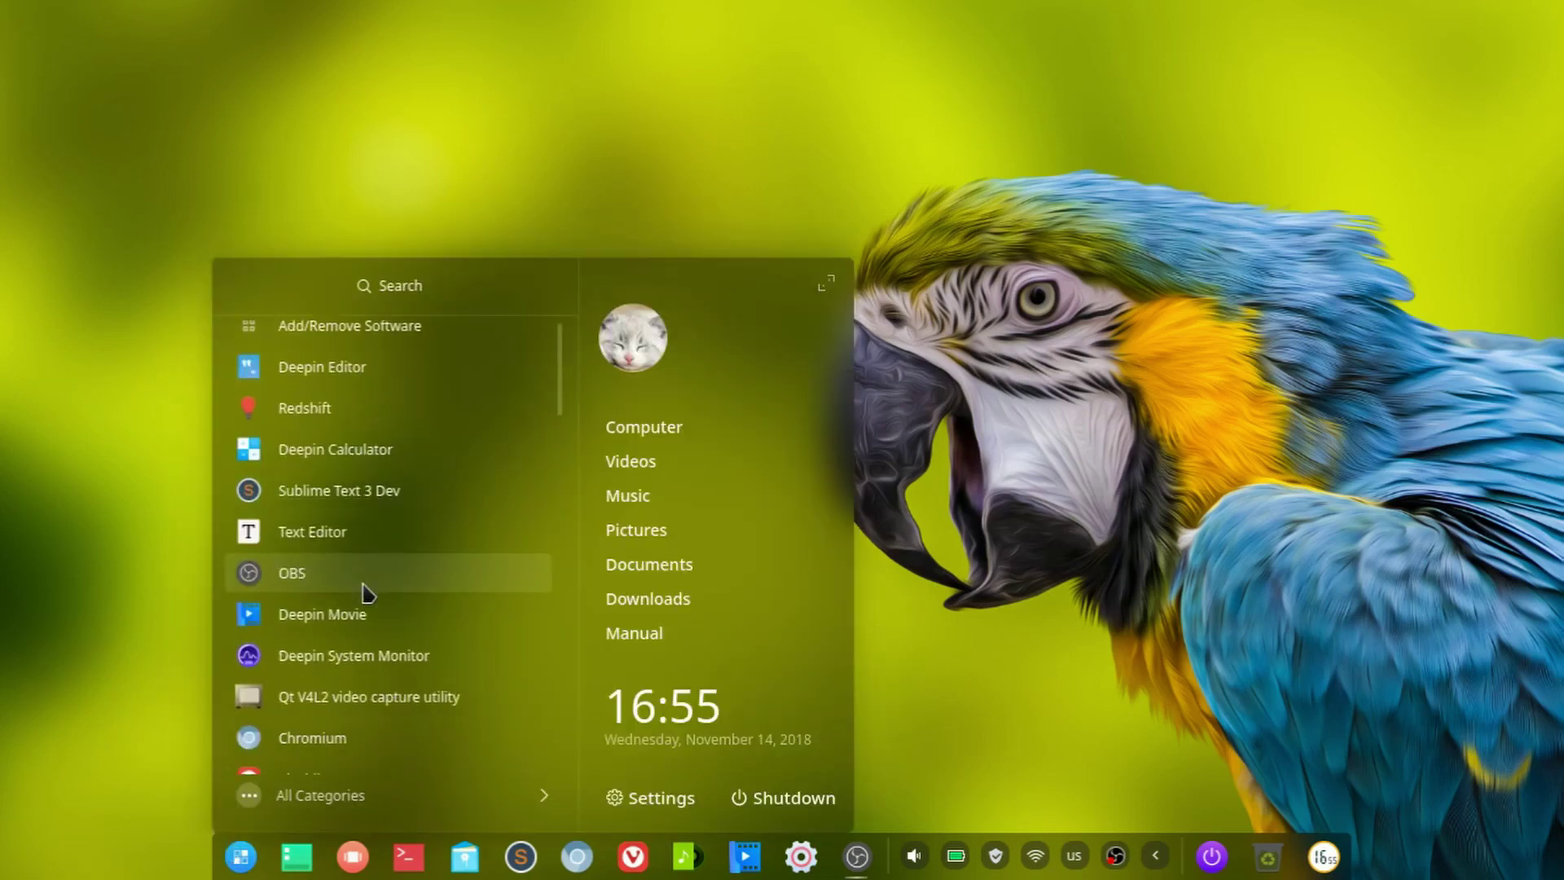
scroll(367, 591, down, 5)
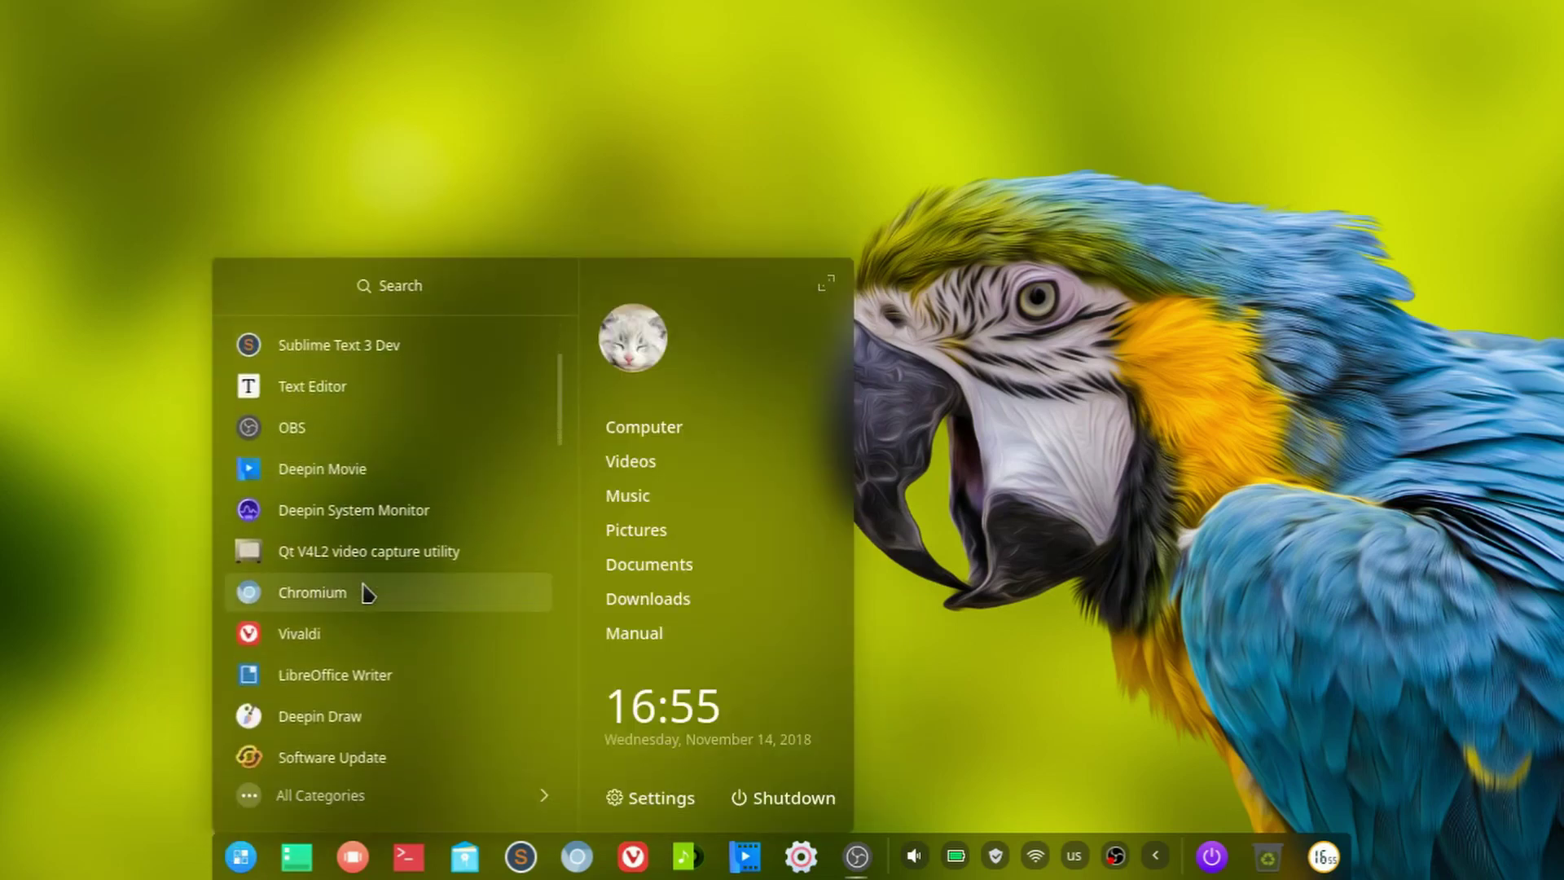
scroll(367, 592, down, 6)
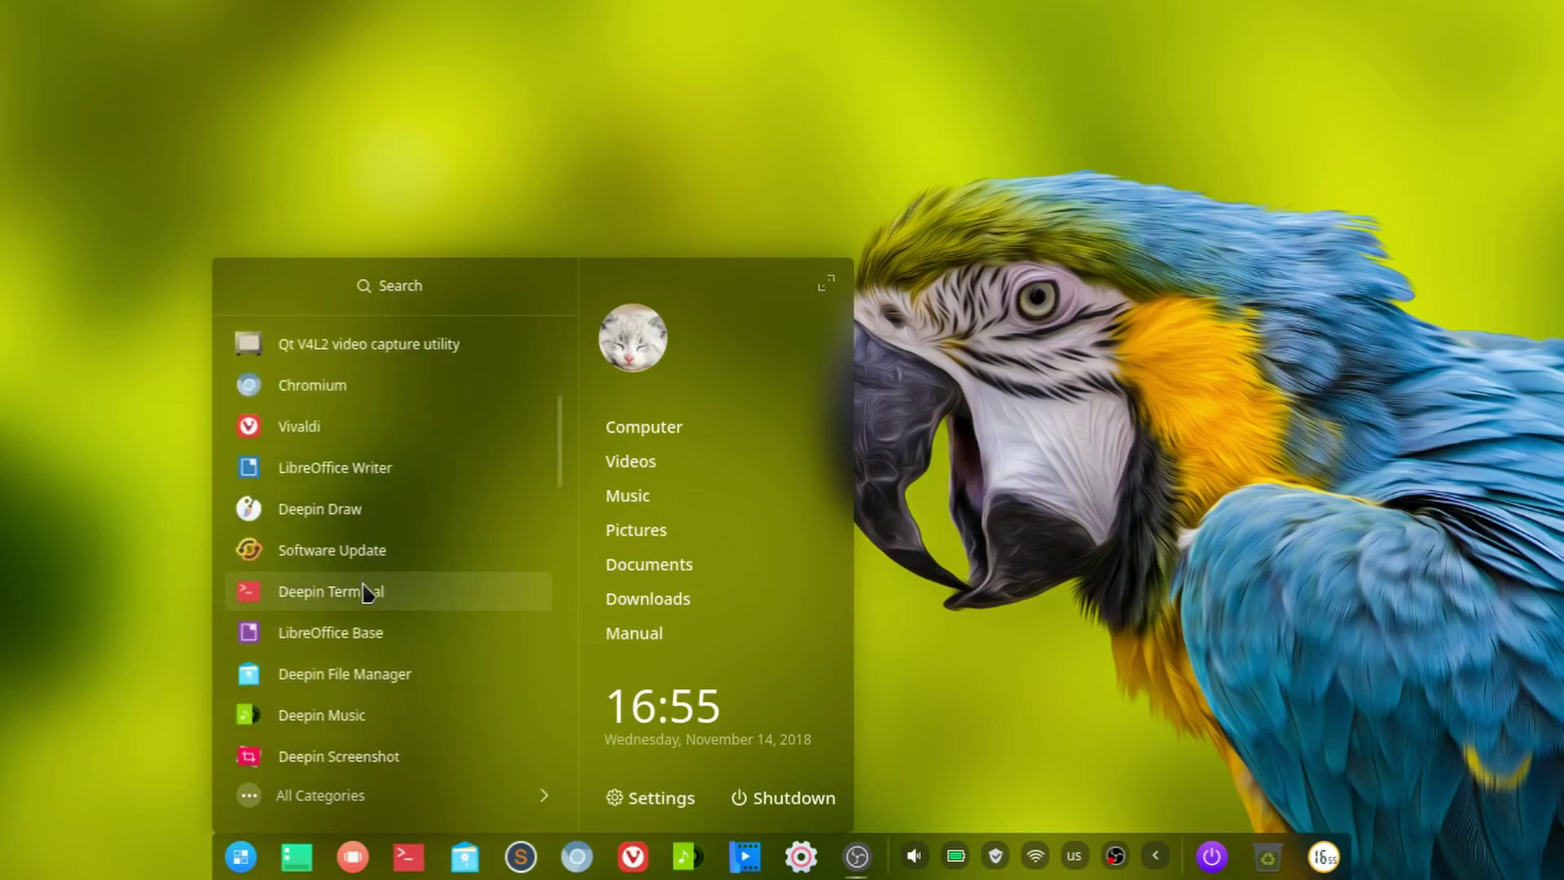
scroll(364, 592, down, 5)
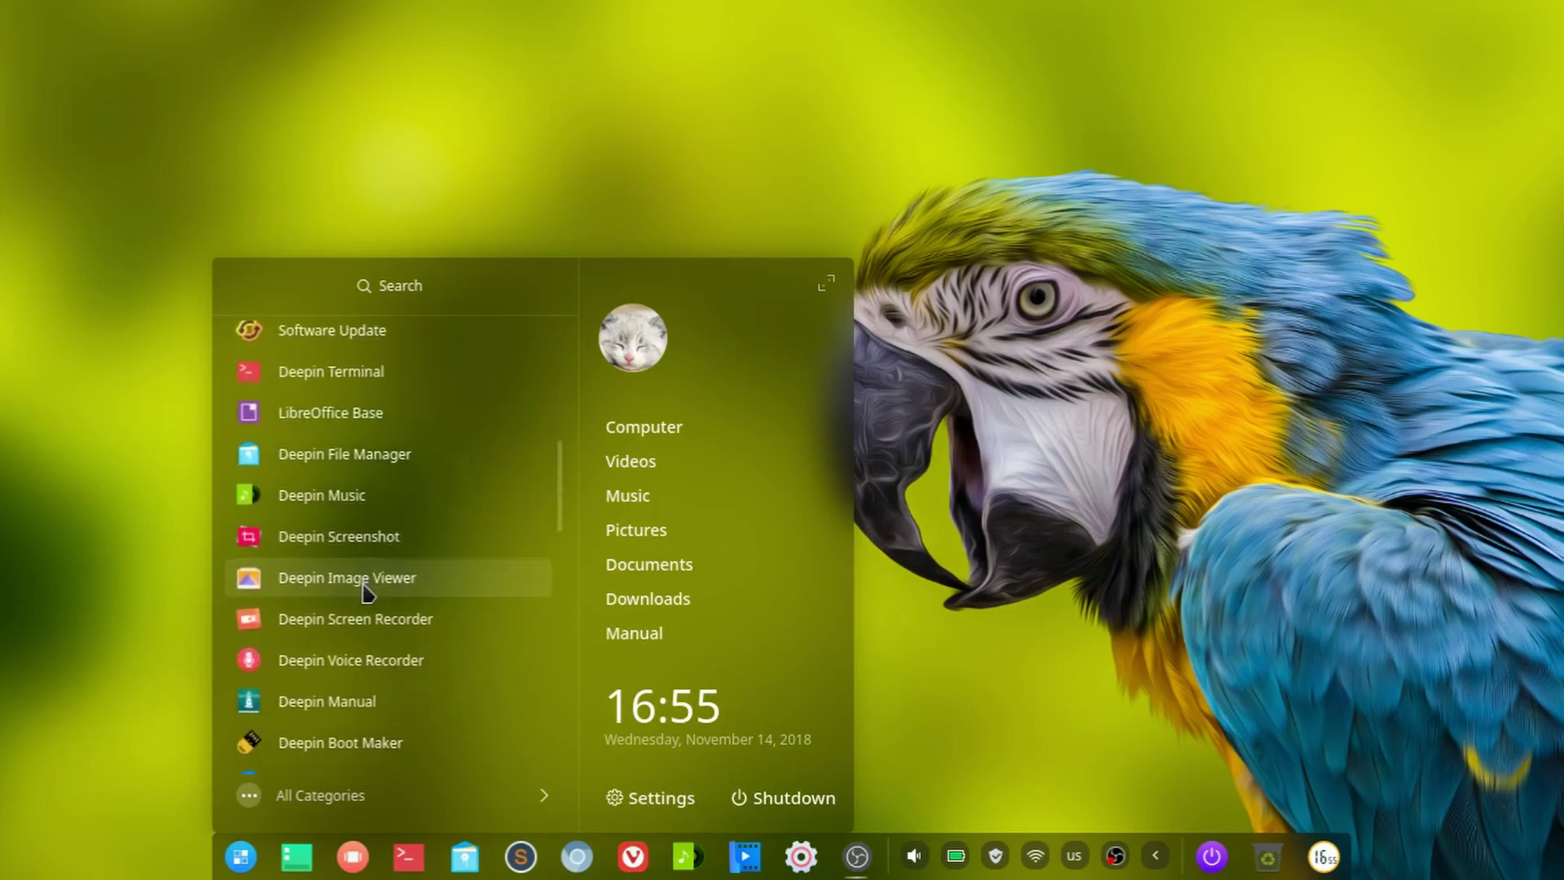
scroll(364, 592, down, 1)
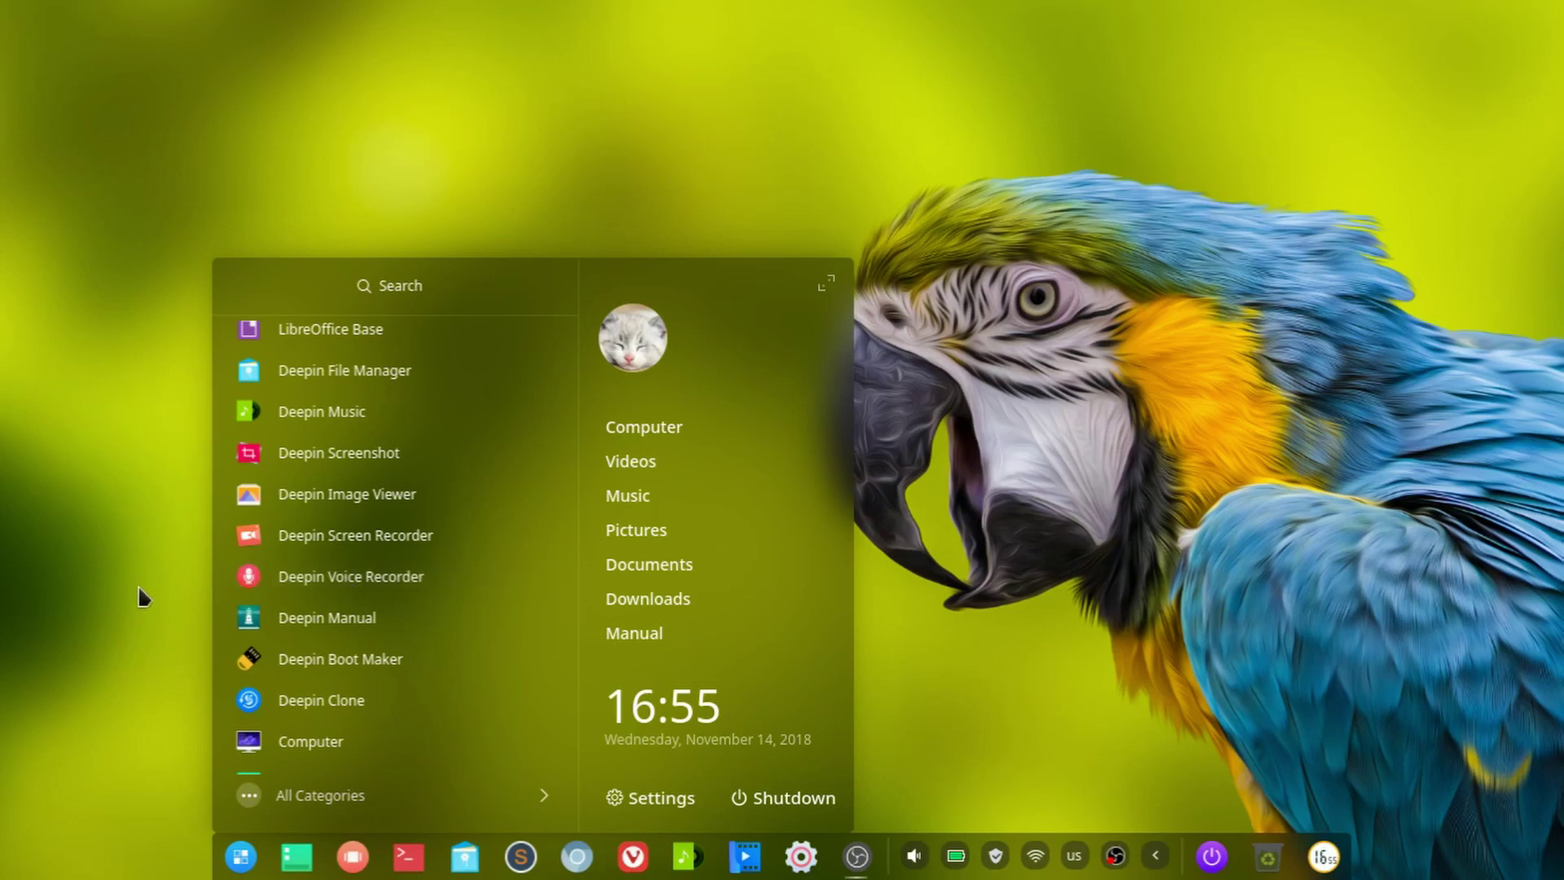
- Dismiss the launcher menu by clicking the empty parrot desktop
click(124, 553)
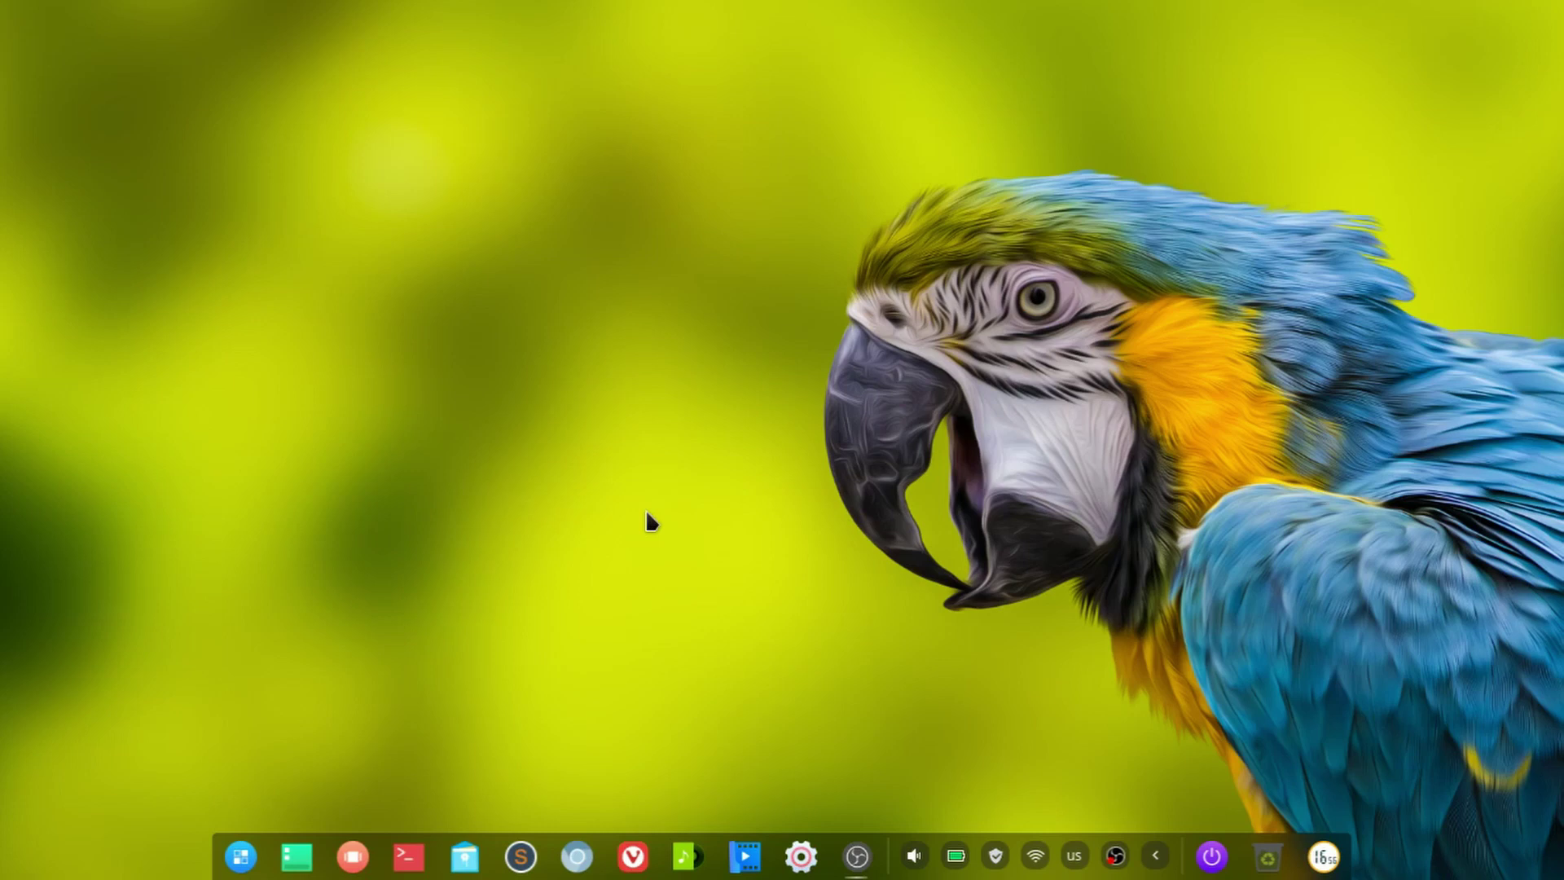
click(242, 856)
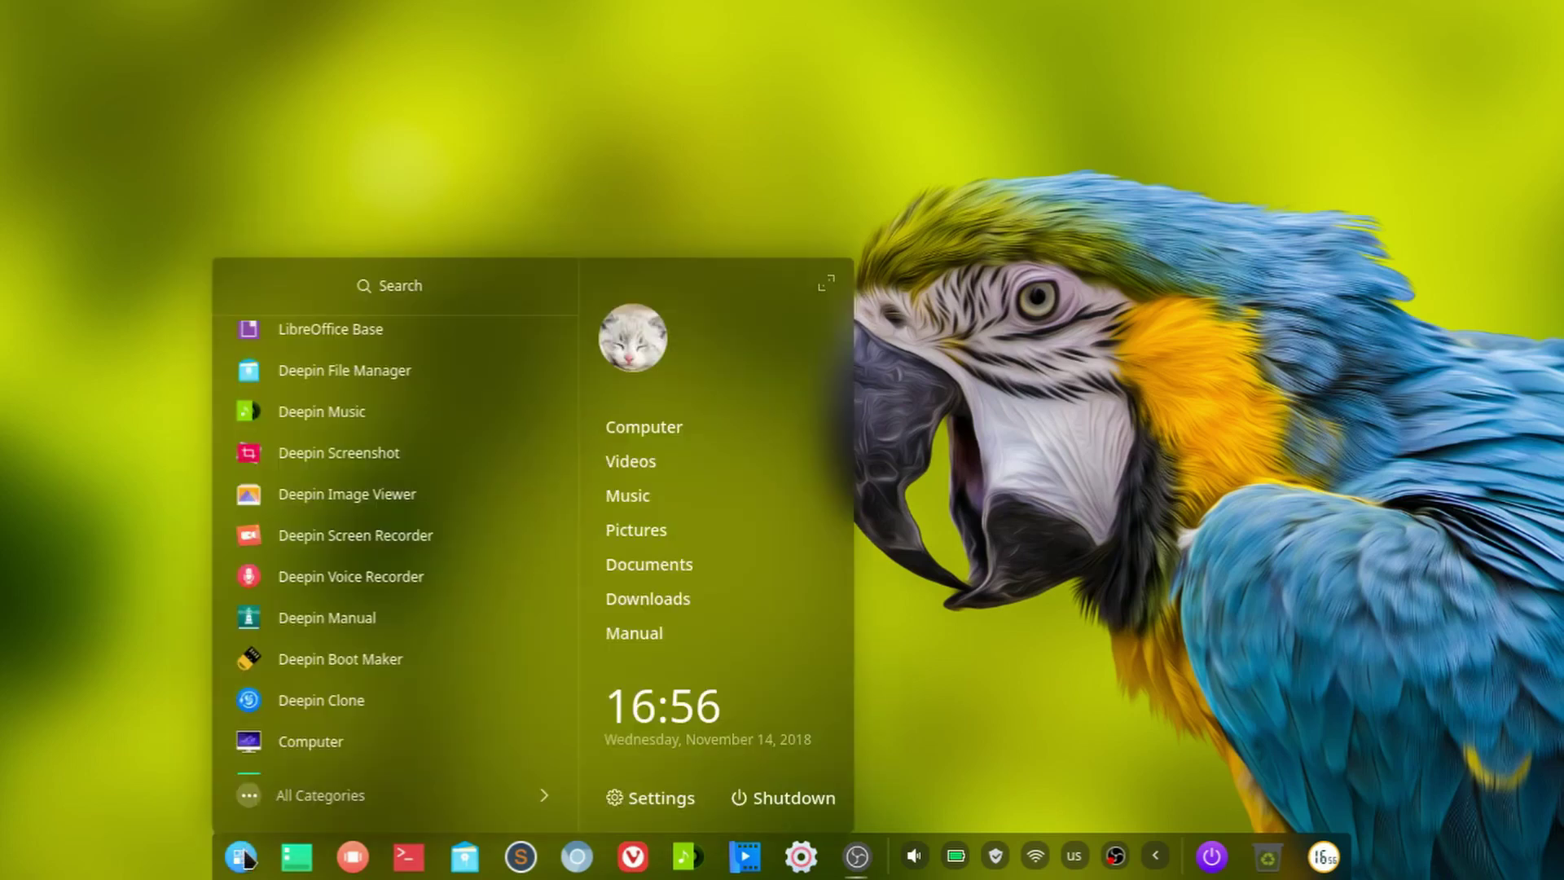
text(system moni)
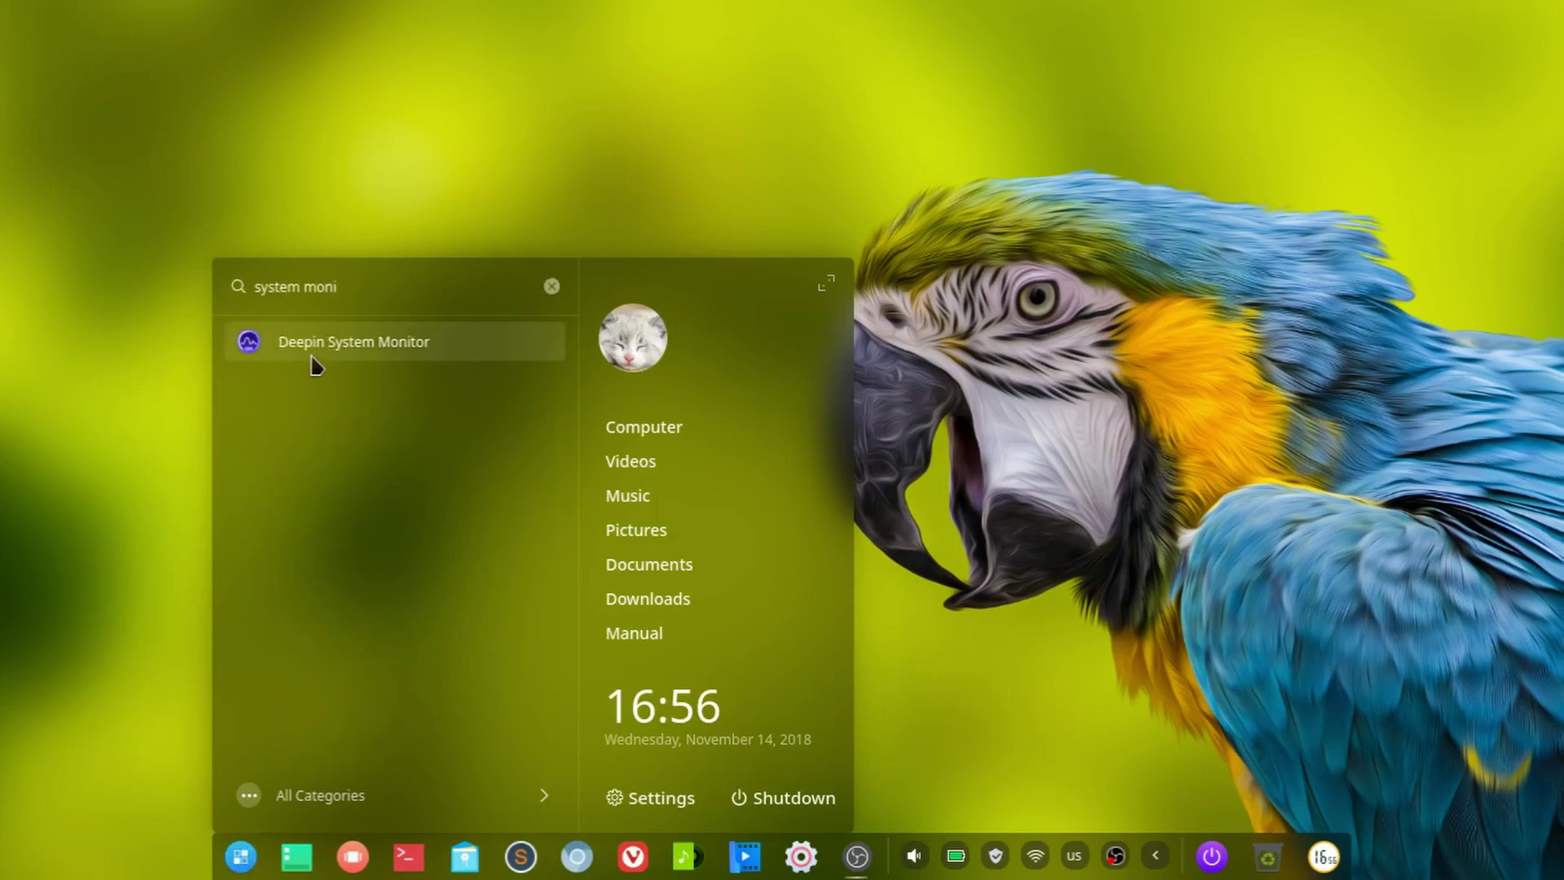
click(306, 349)
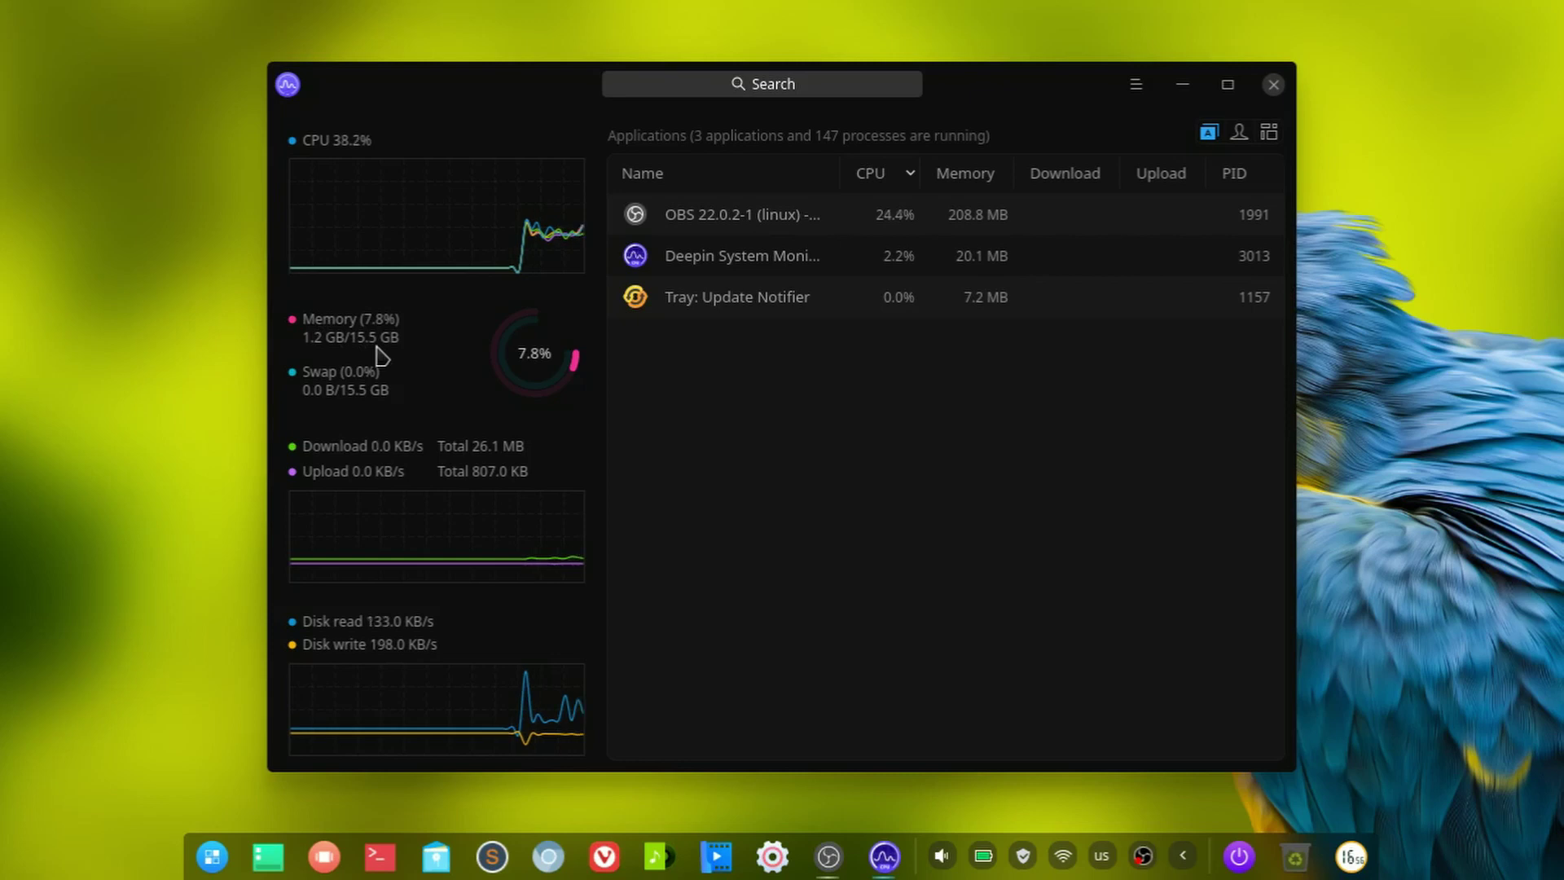
click(1277, 84)
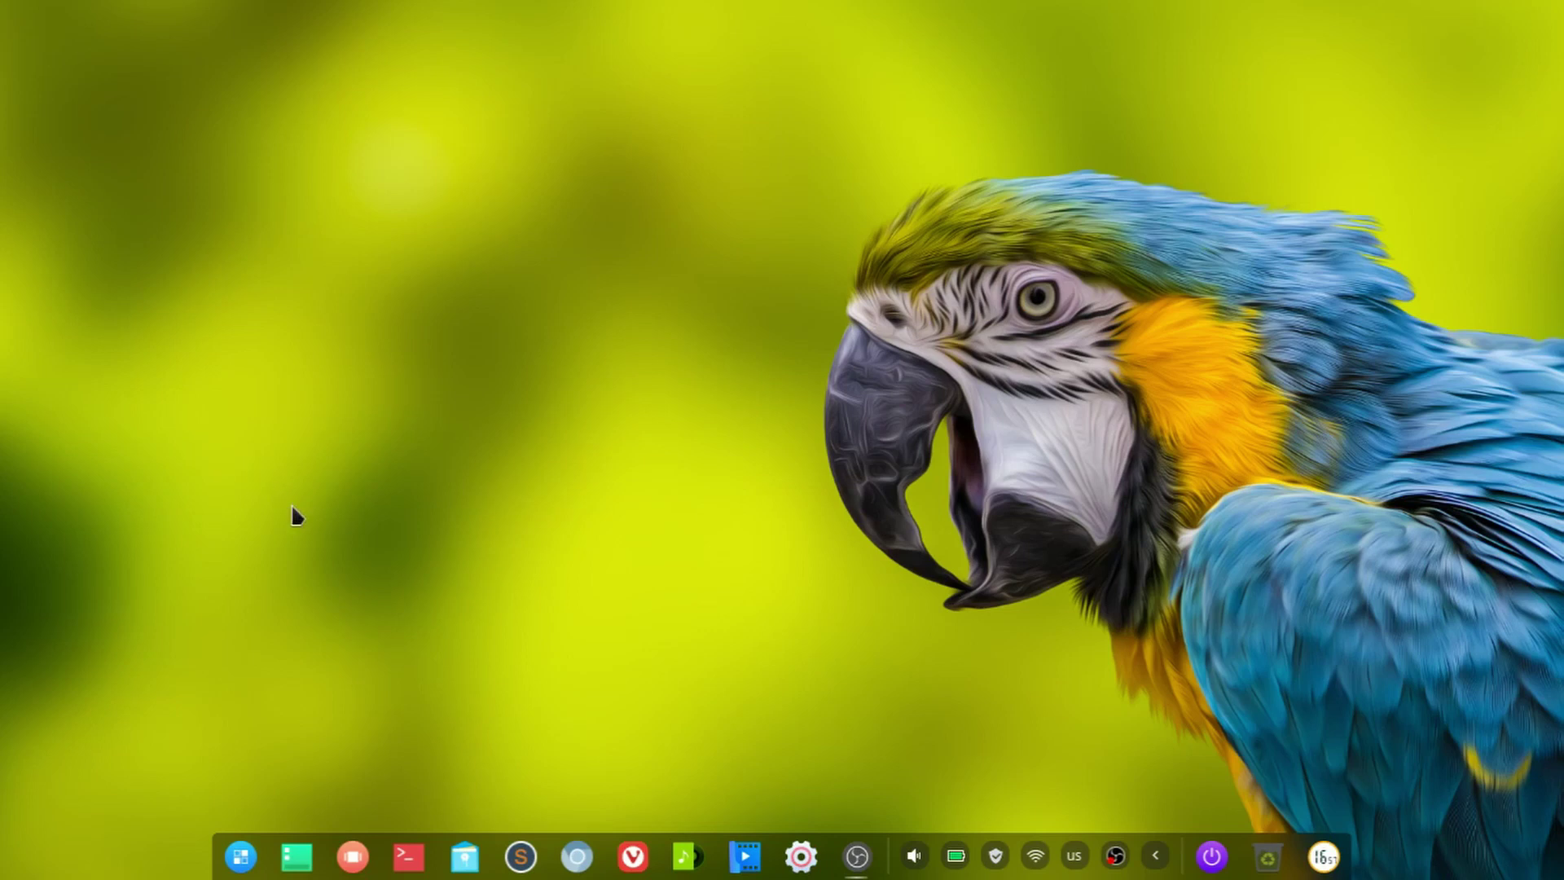
right_click(443, 271)
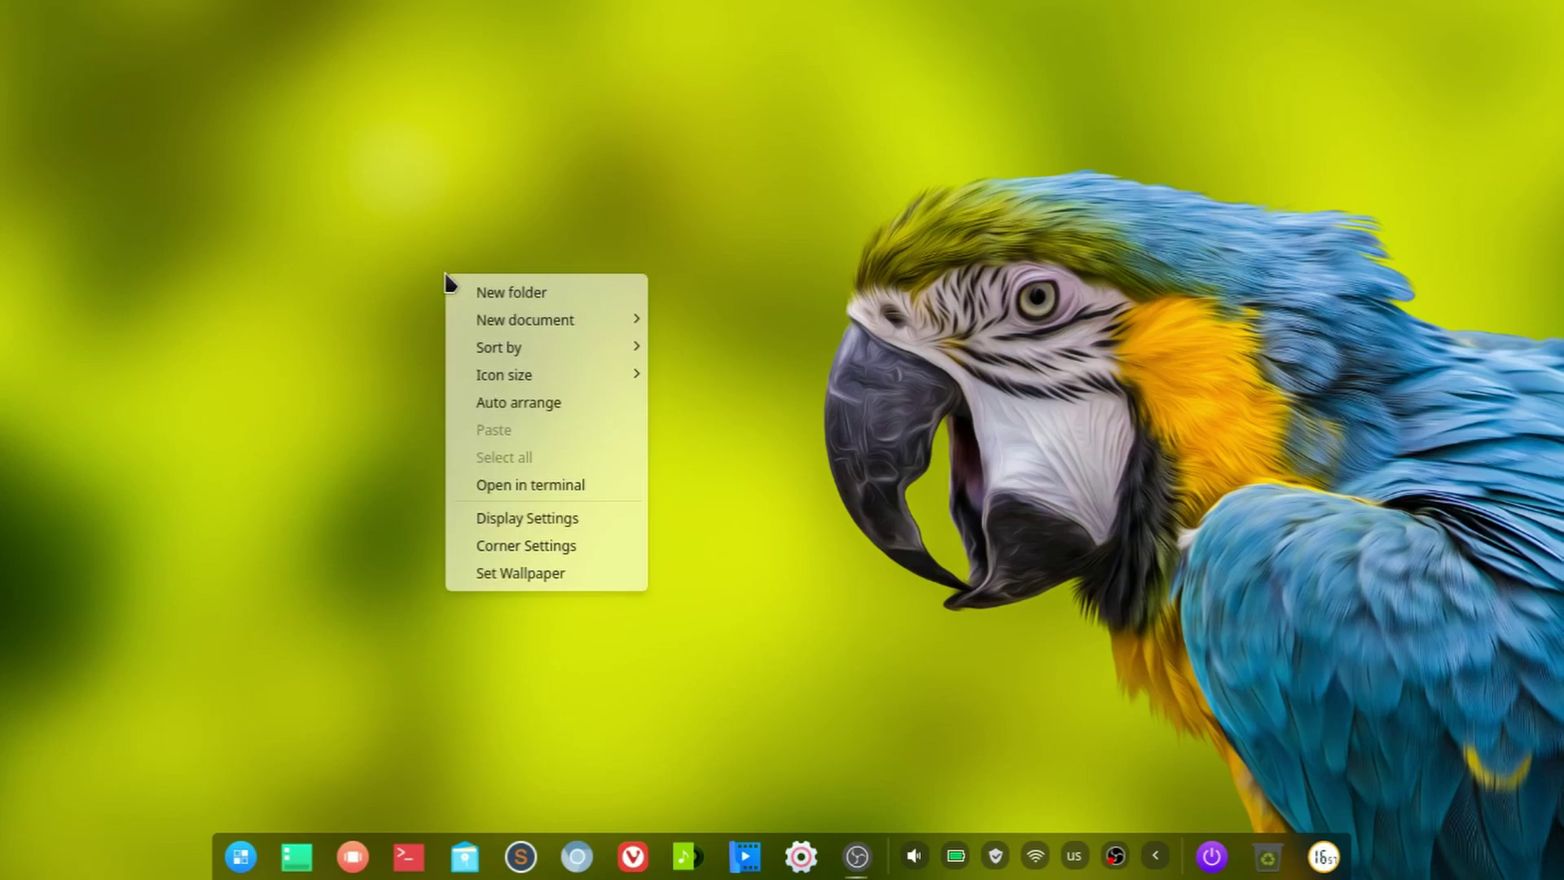
click(513, 564)
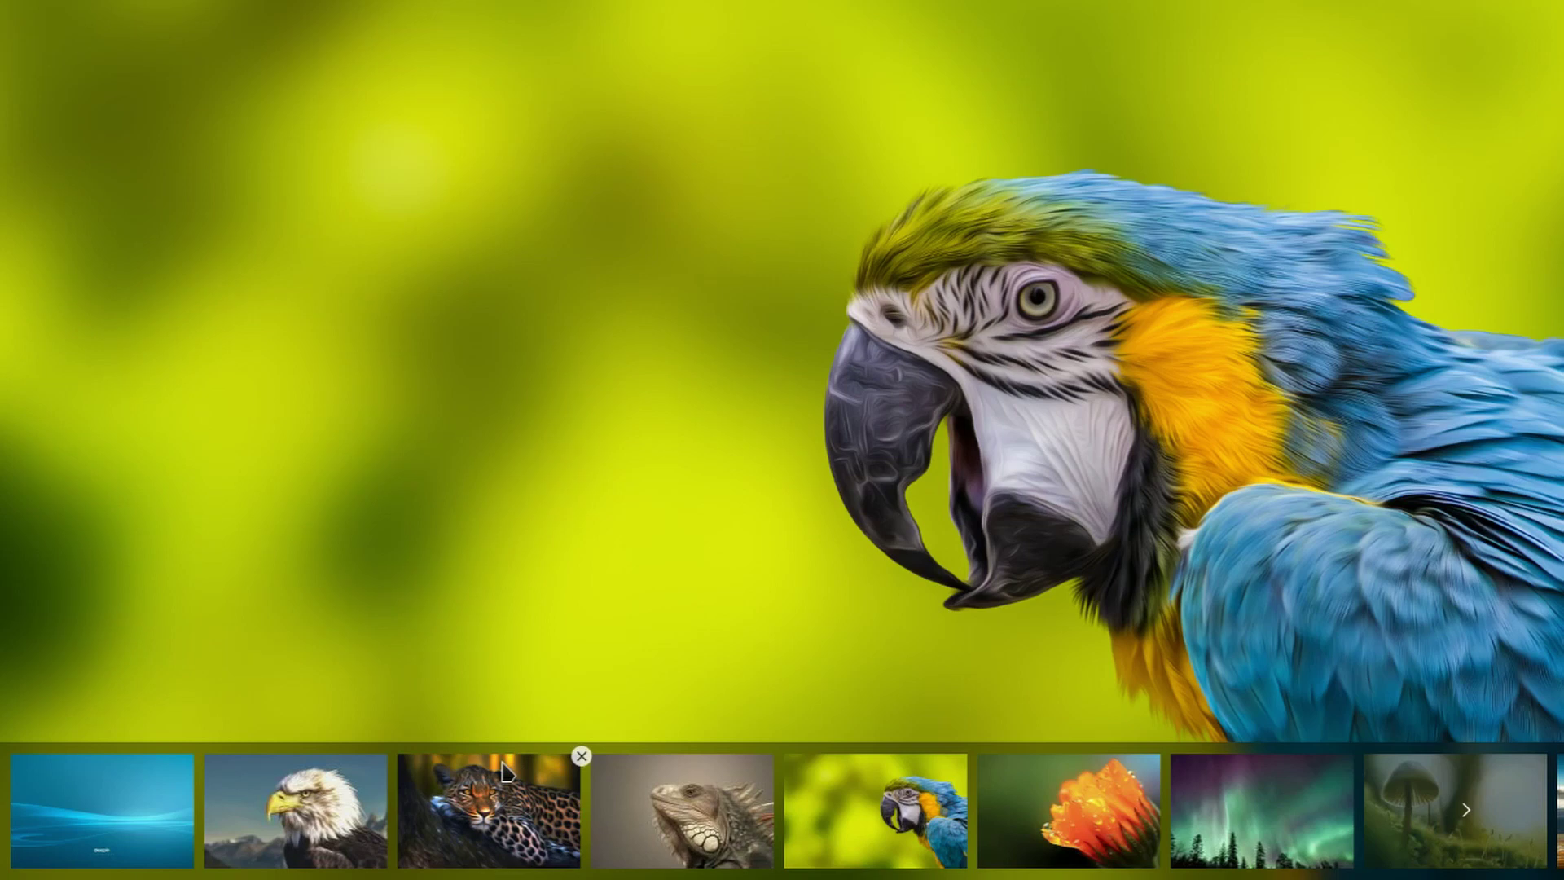
click(632, 782)
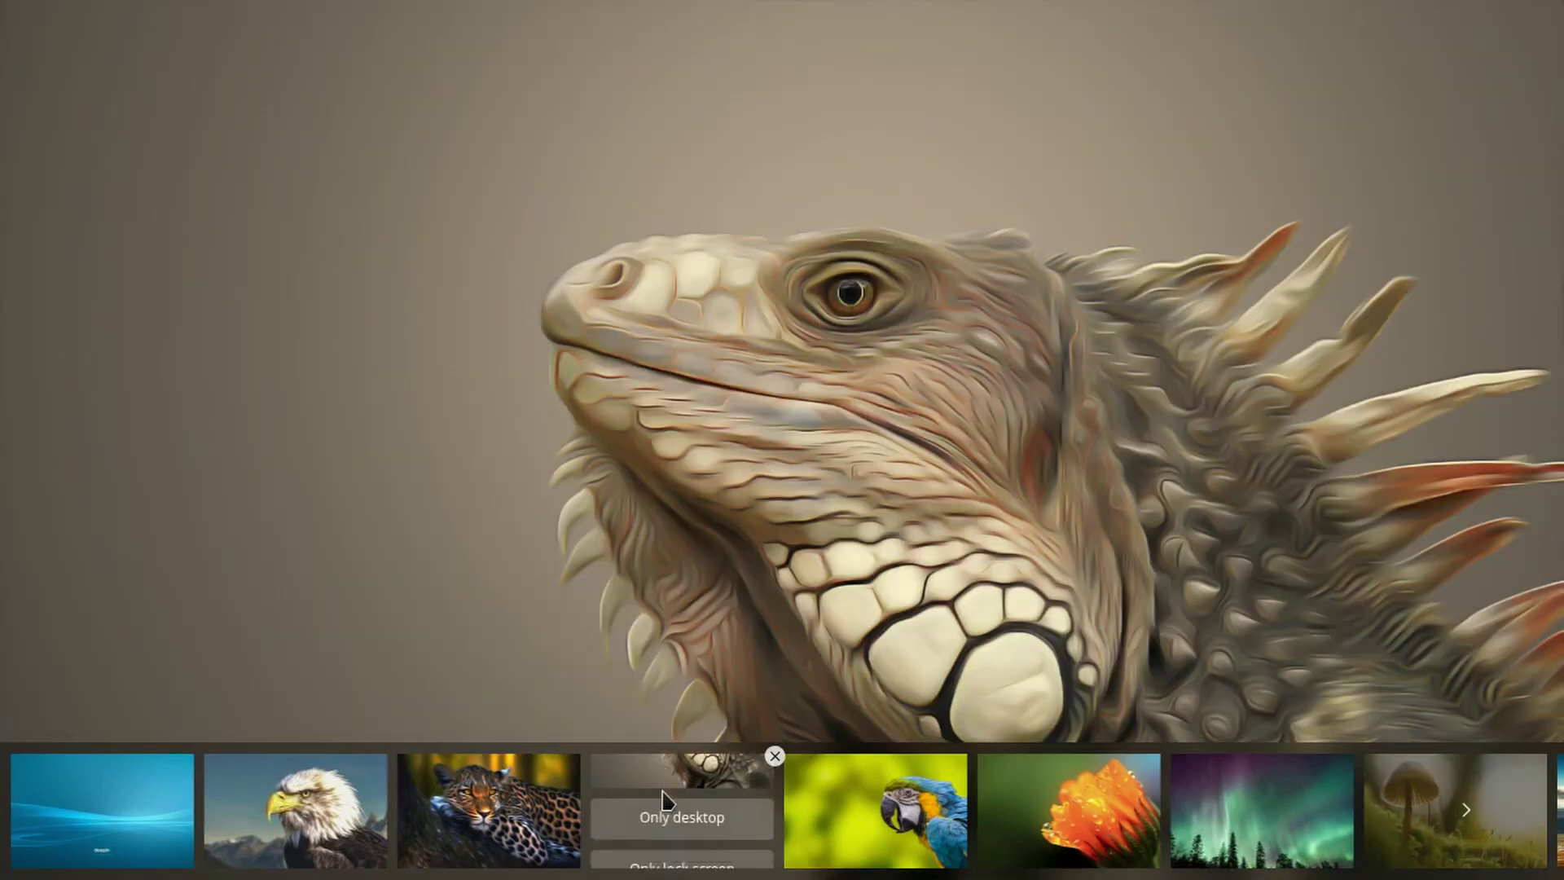
click(469, 806)
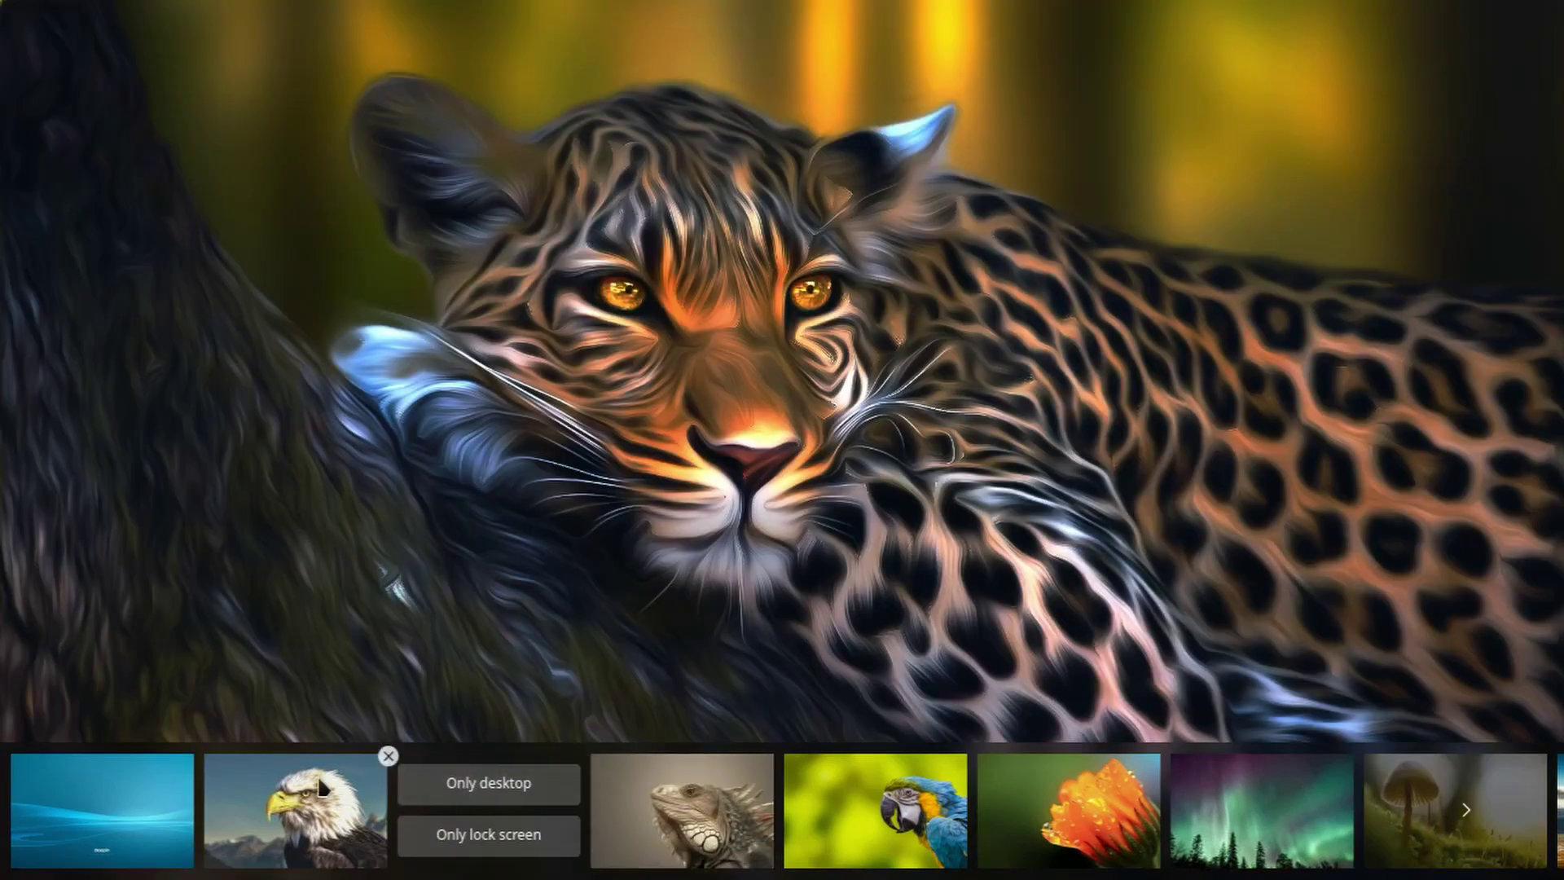
click(323, 785)
click(116, 774)
click(310, 802)
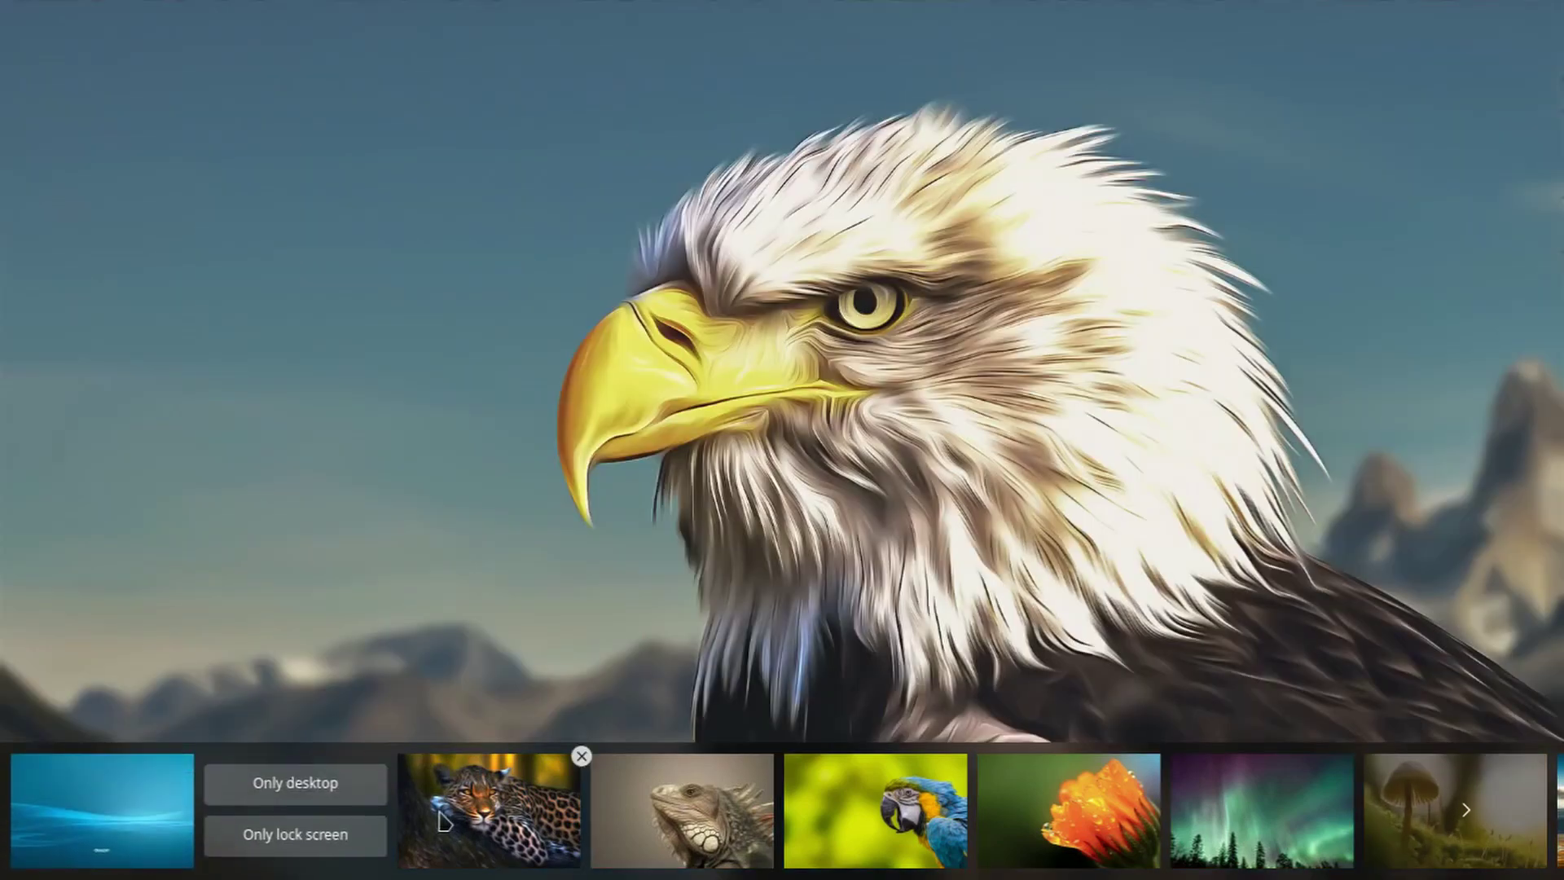
click(505, 806)
click(717, 812)
click(842, 794)
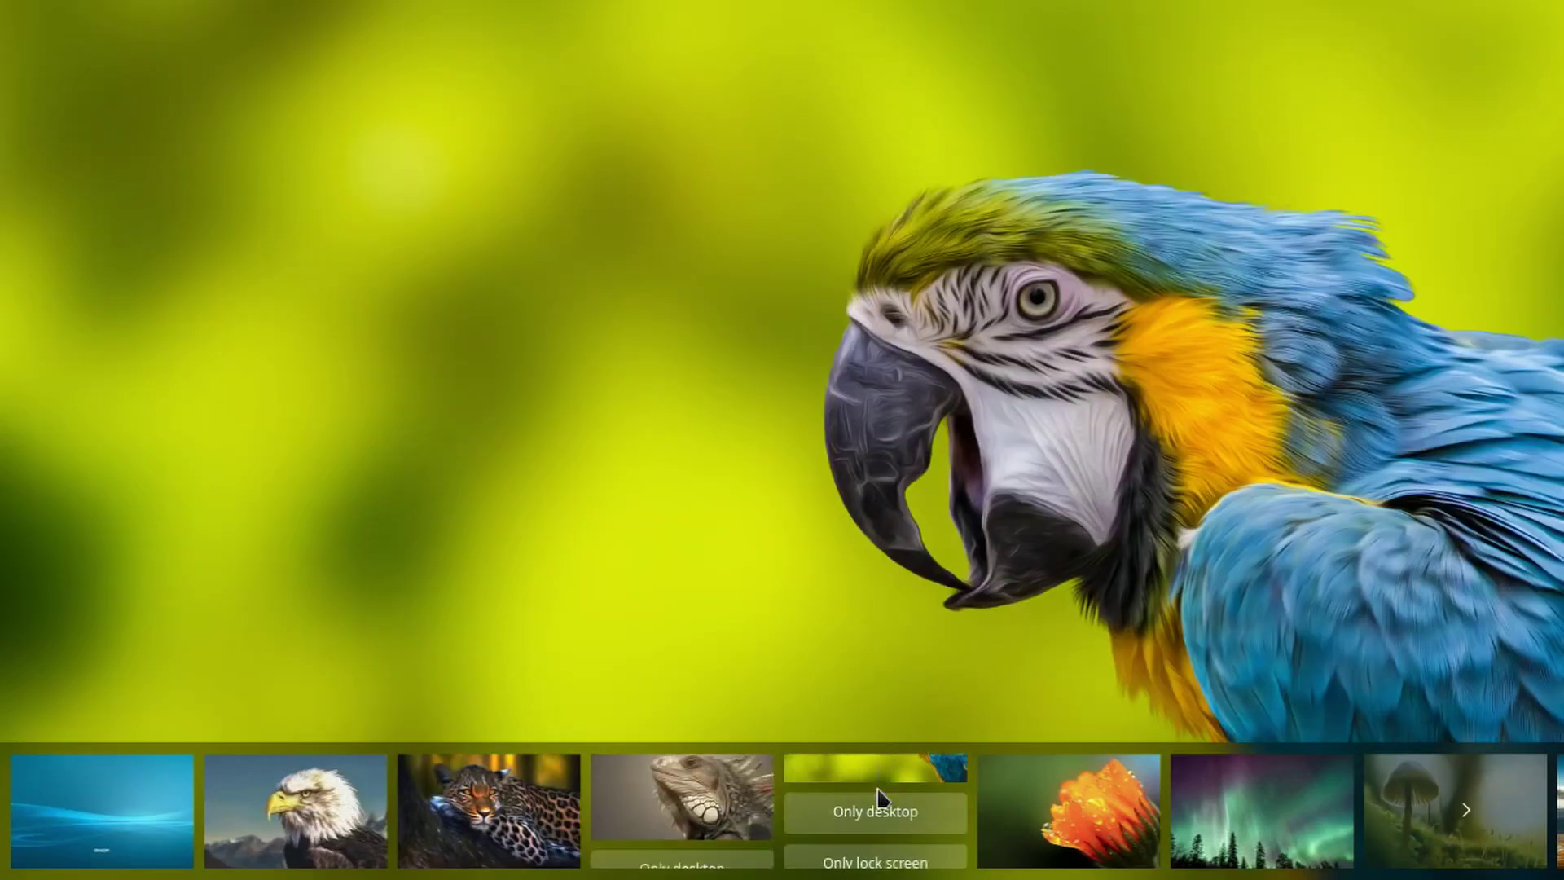
click(1016, 789)
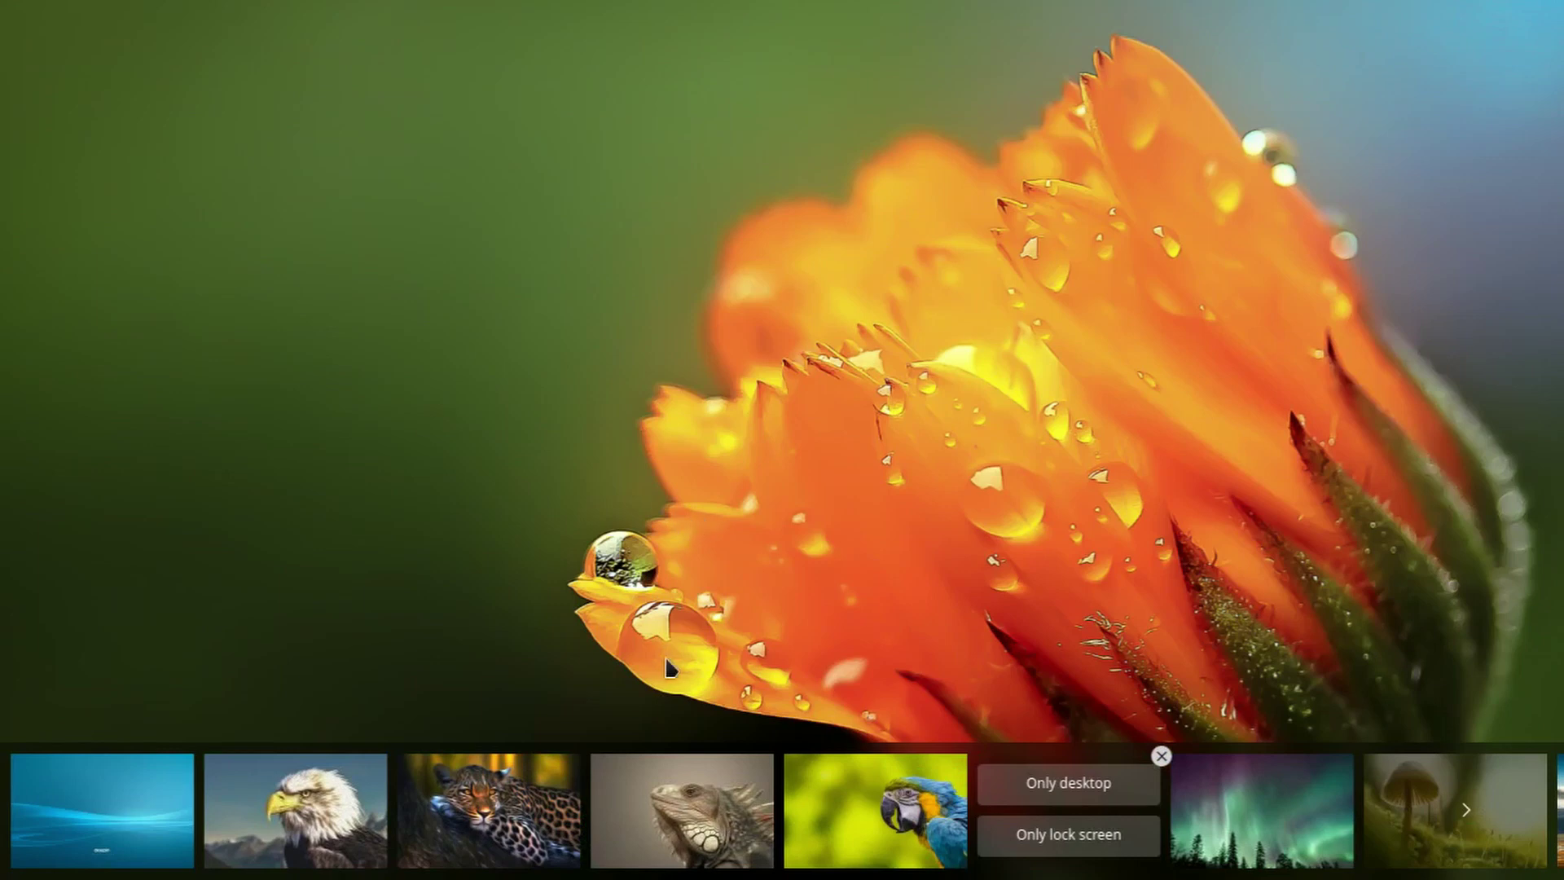
click(802, 772)
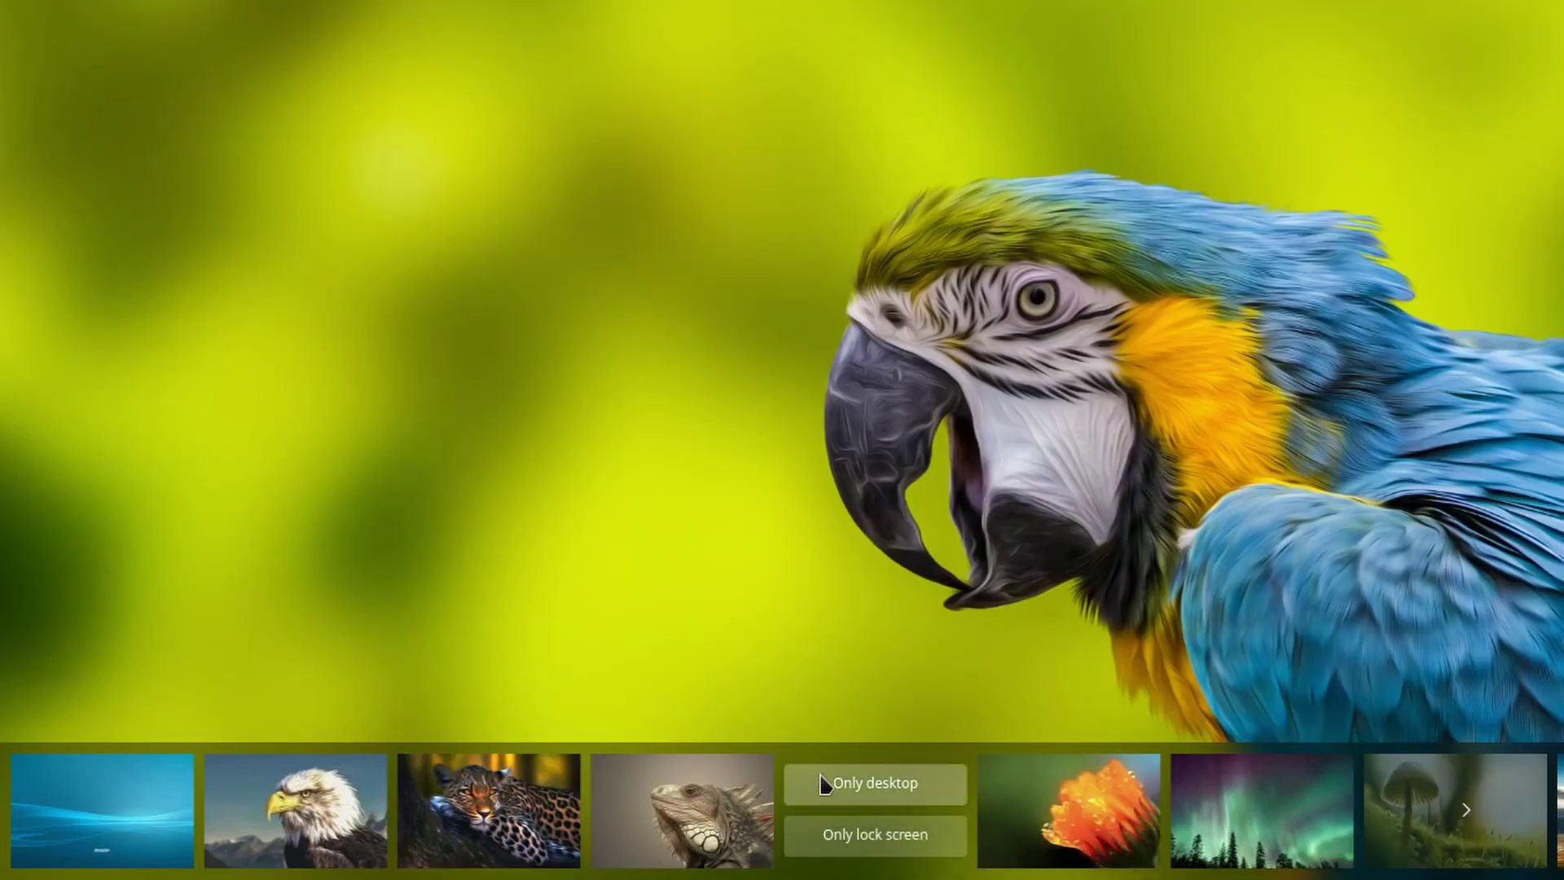
click(821, 783)
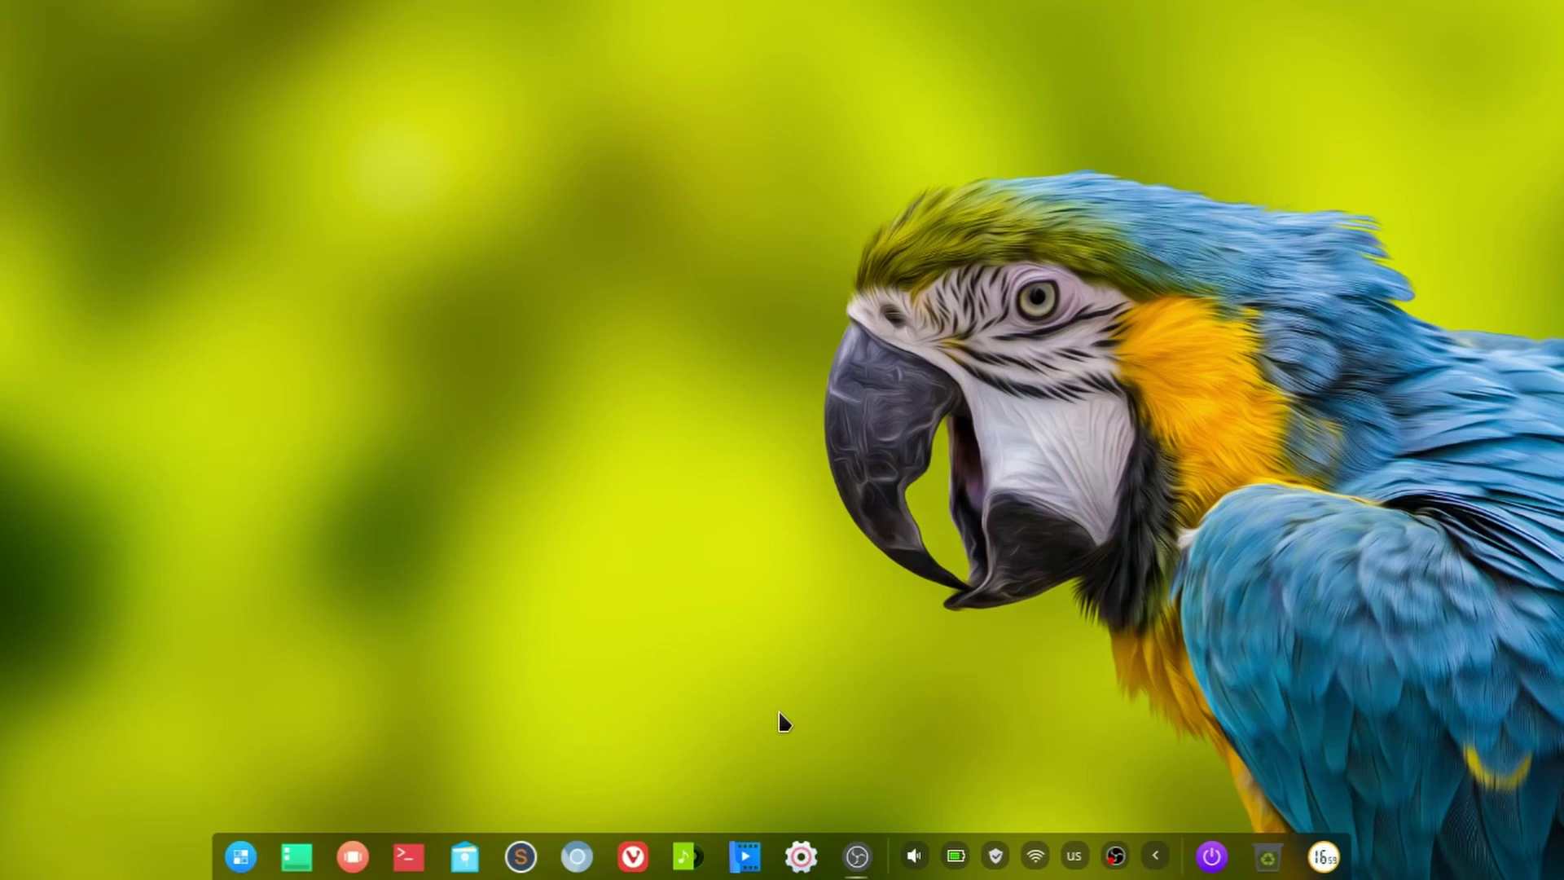
- Open a terminal with Ctrl+Alt+T, highlight the kernel version line, then close the window
key(ctrl+alt+t)
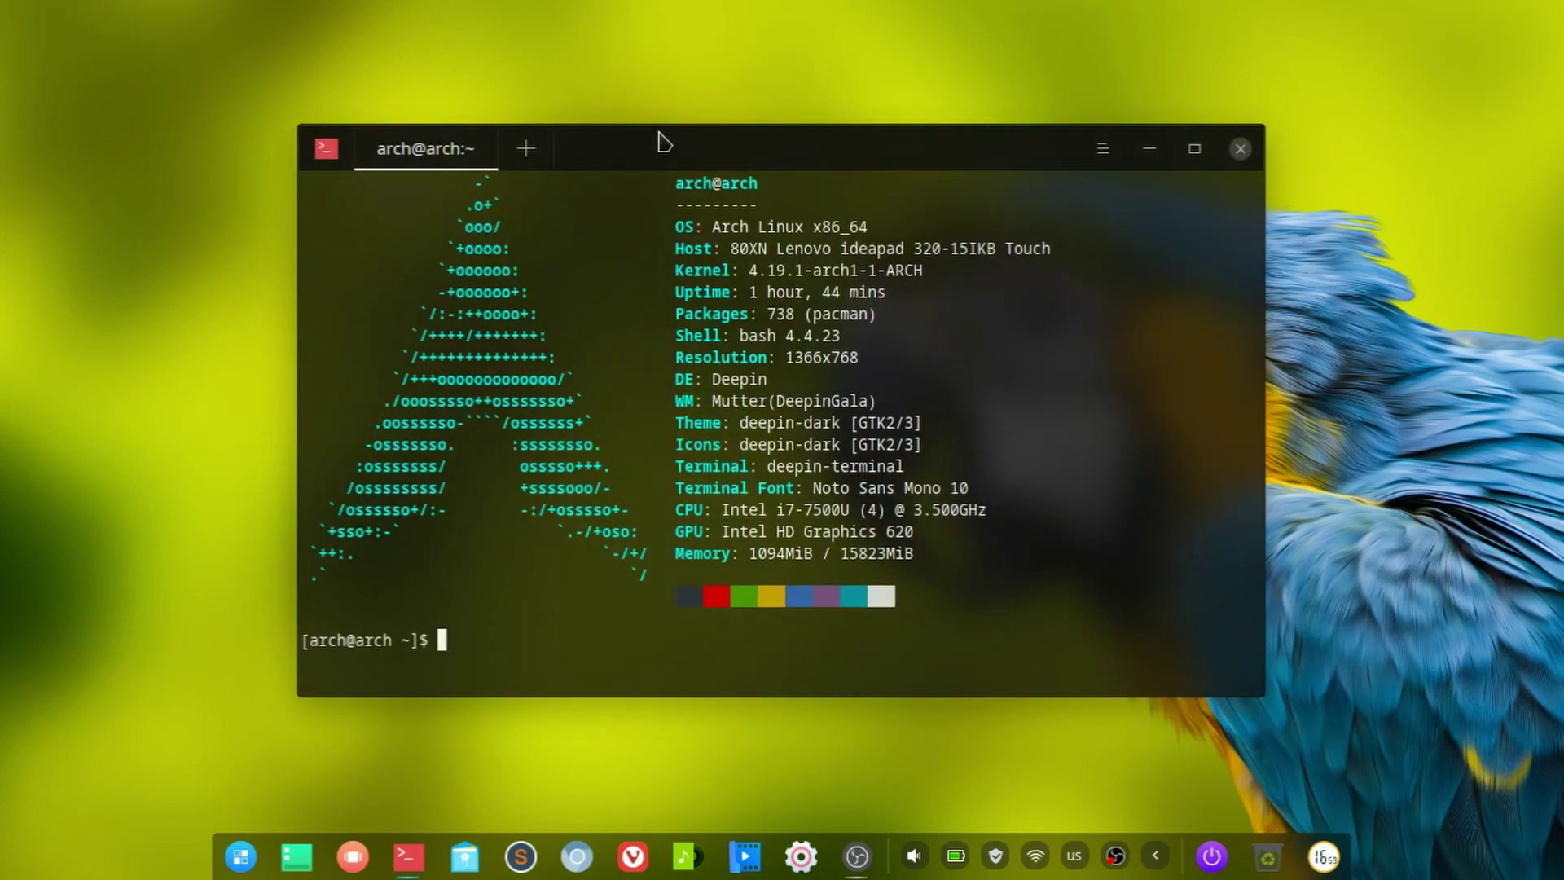
drag(683, 148, 739, 173)
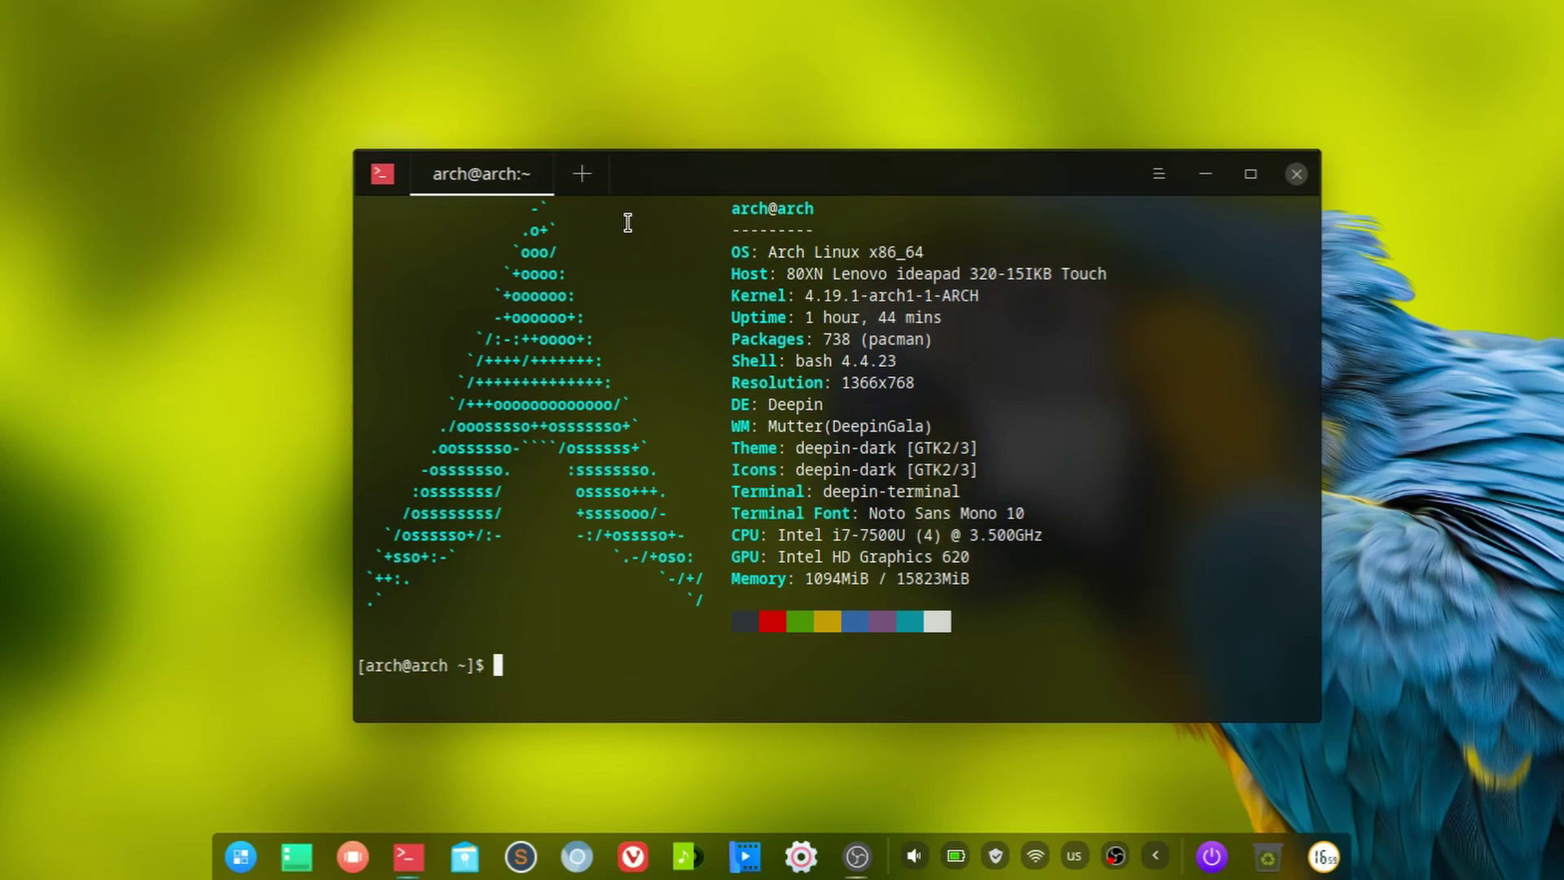
drag(798, 290, 1002, 293)
click(985, 286)
click(1294, 173)
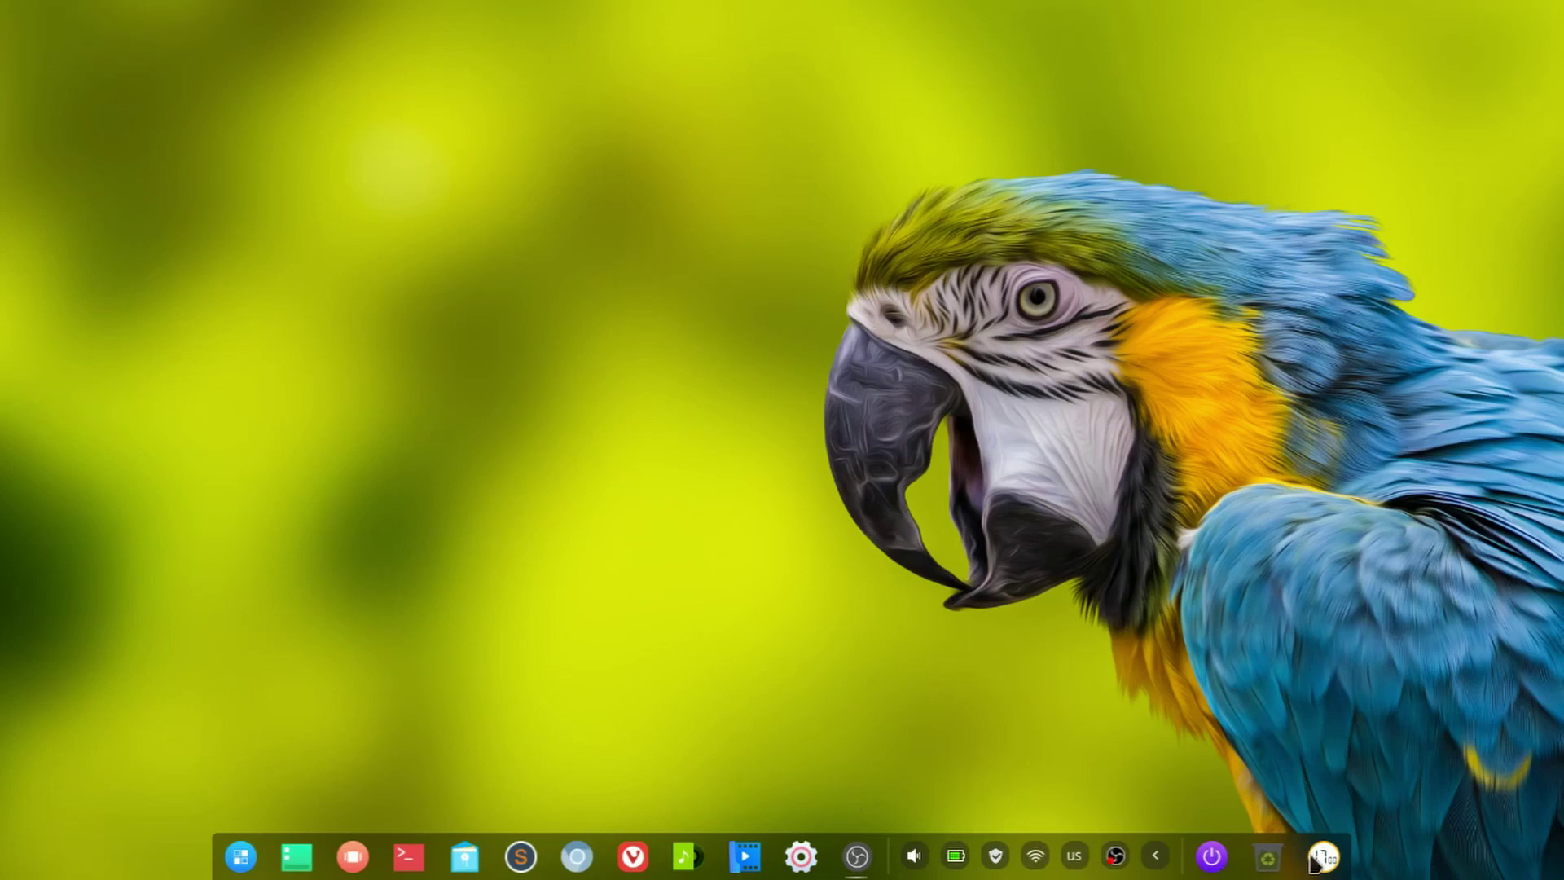
- Move the dock clock before the power icon, collapse and re-expand the tray, then open the launcher
drag(1323, 855, 1212, 852)
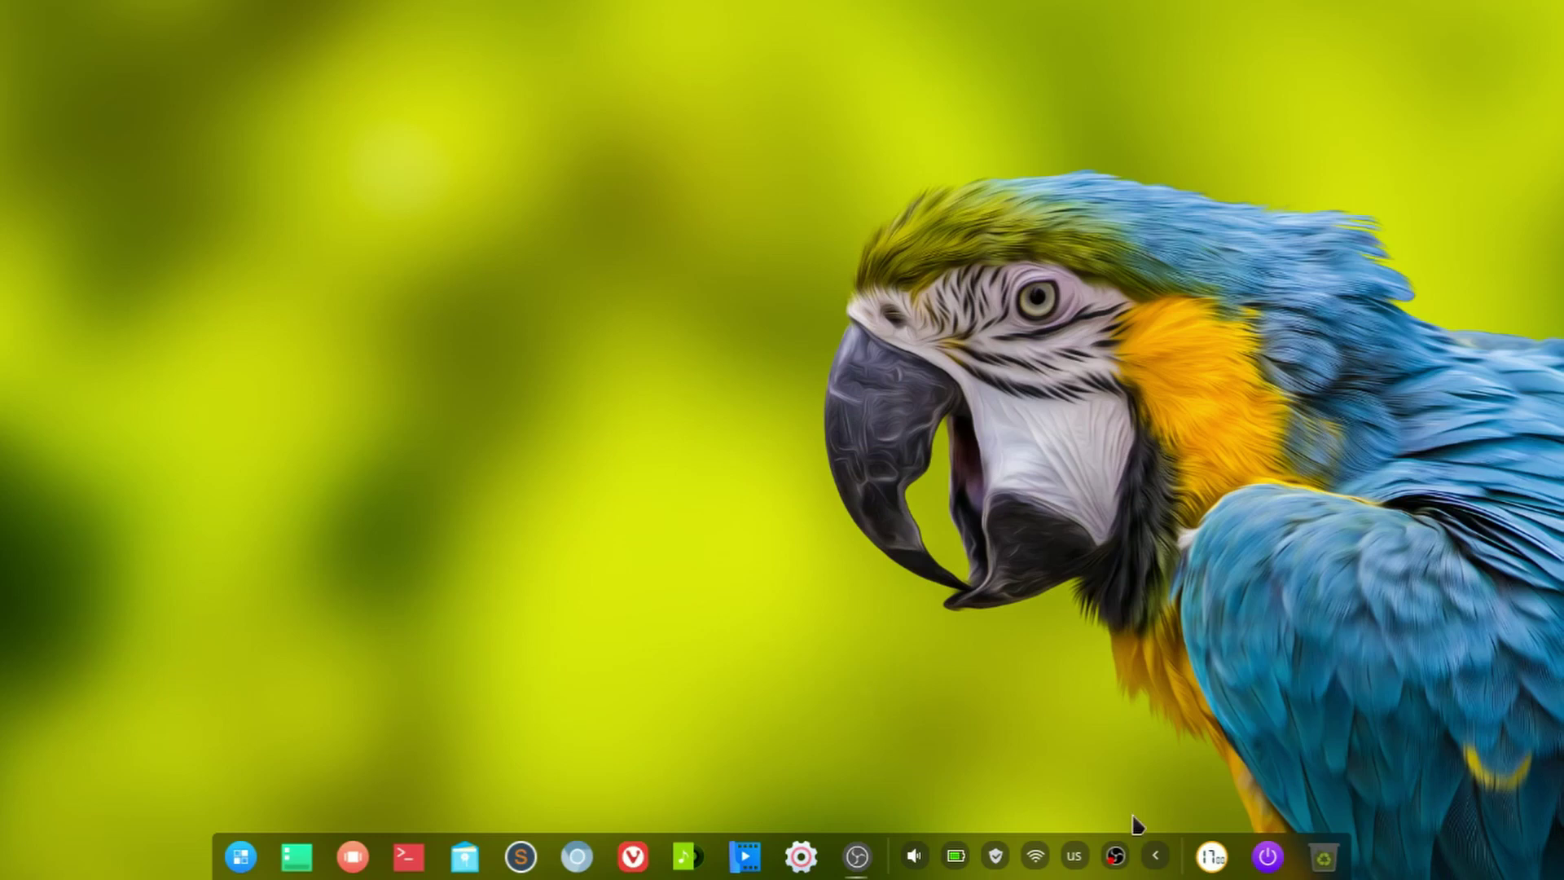
click(1157, 856)
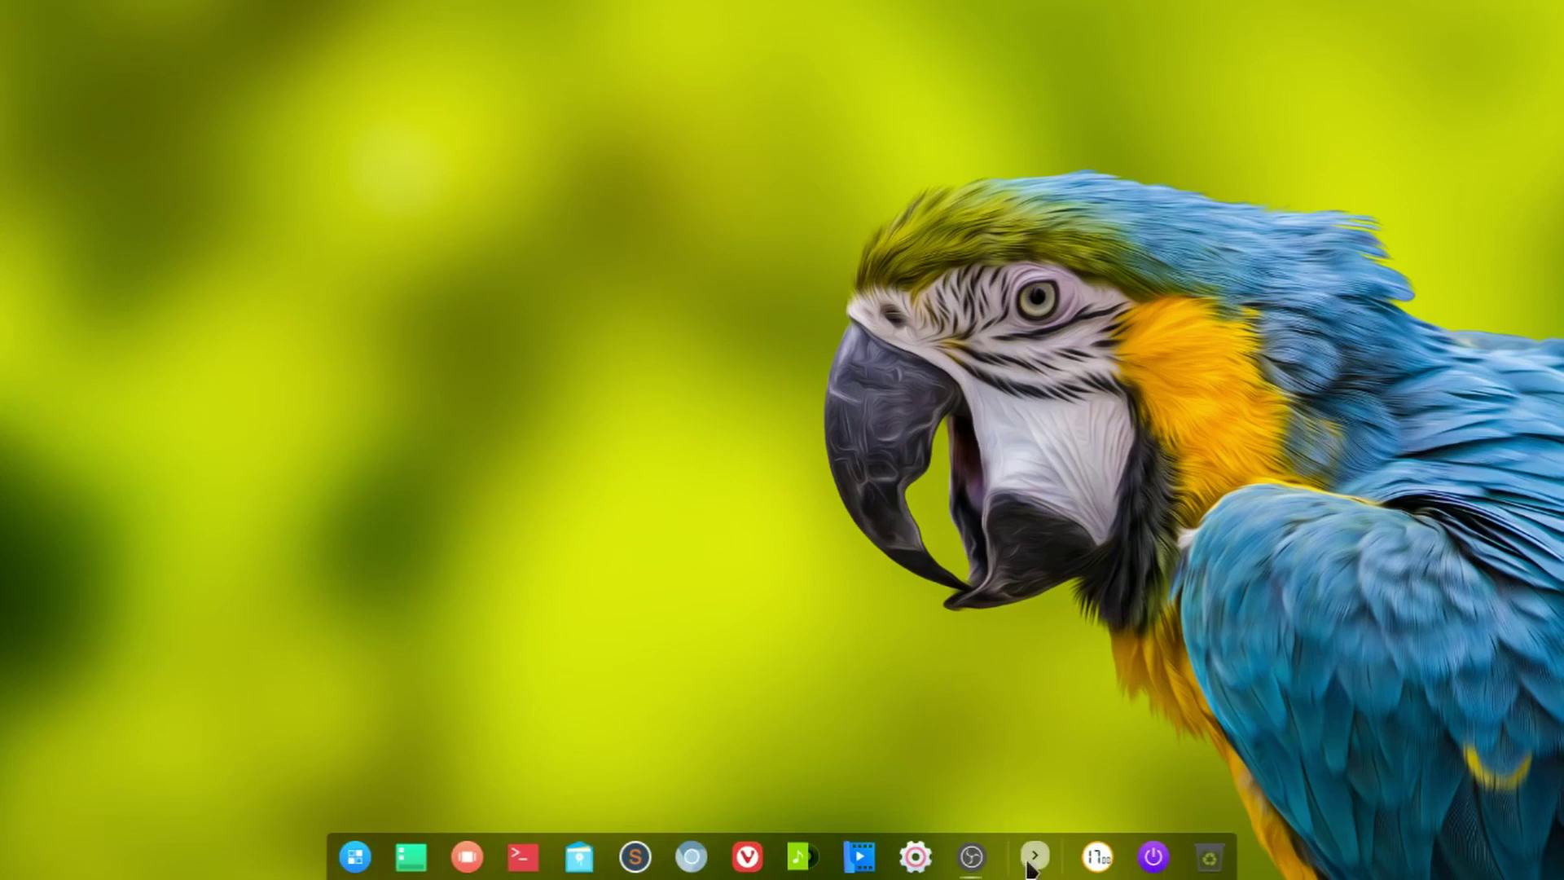
click(1029, 865)
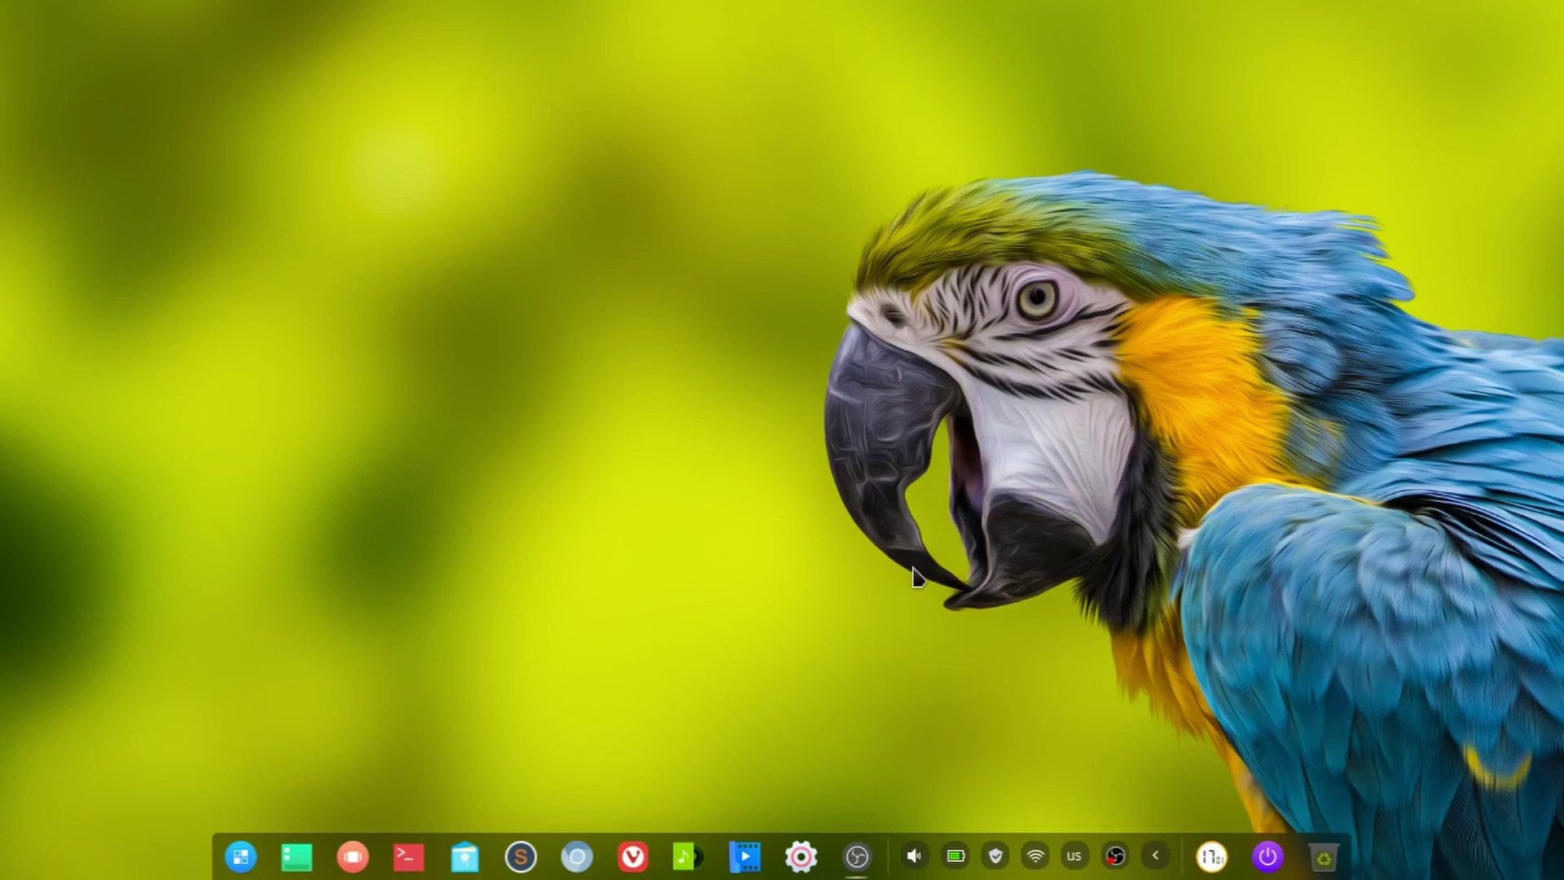
key(super)
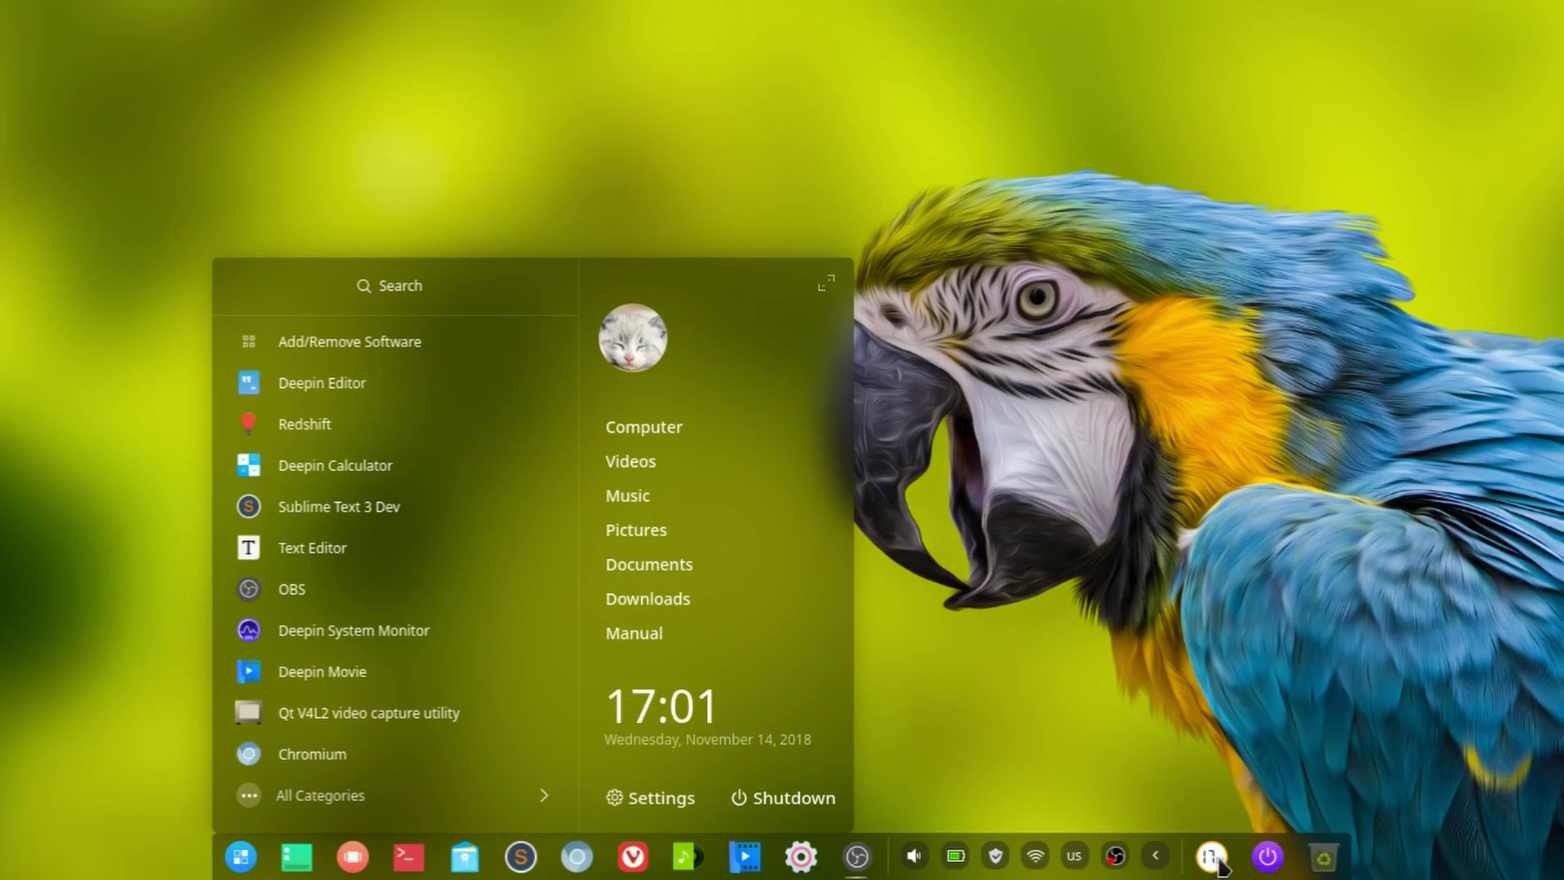
- View the dock clock's date tooltip, then dismiss the launcher menu
mouse_move(1217, 865)
click(1041, 595)
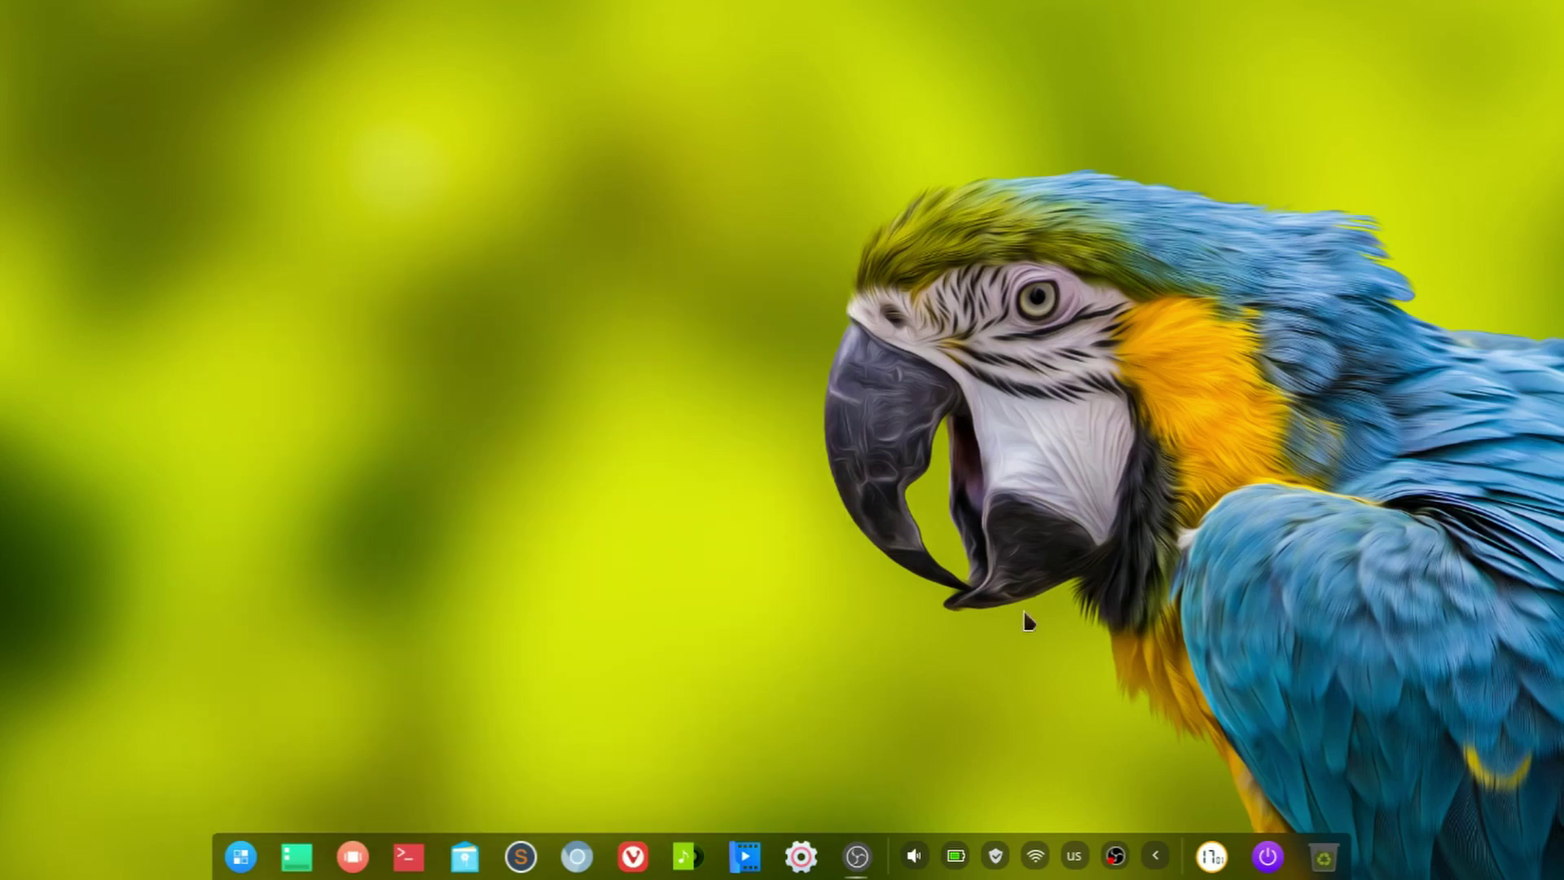
- Switch the dock to Efficient Mode from its right-click Mode menu
right_click(657, 857)
mouse_move(683, 751)
click(882, 778)
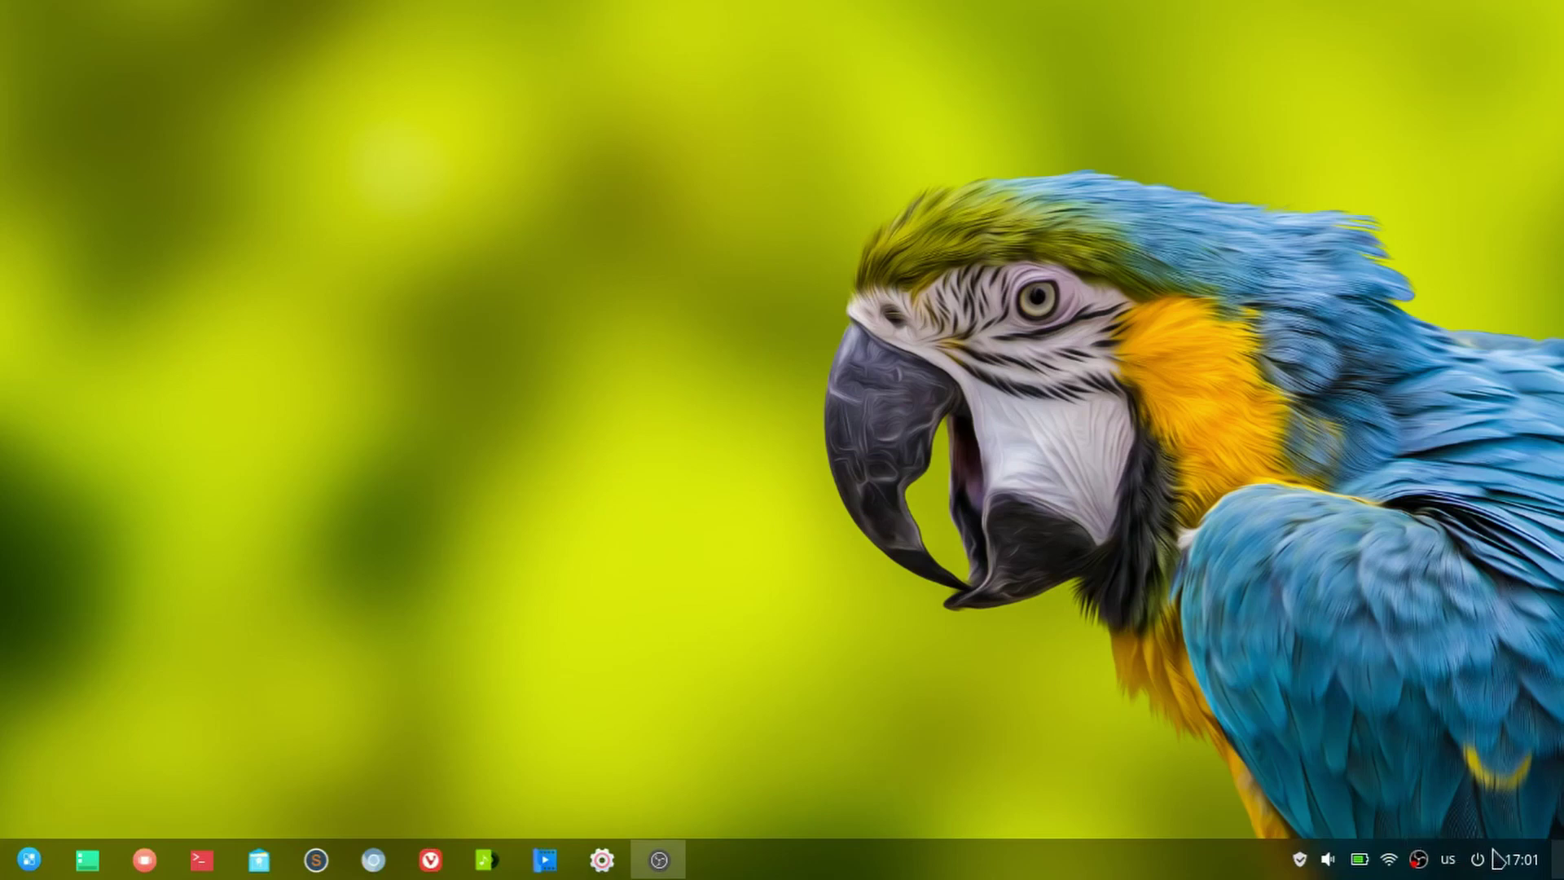
- Set the dock clock to 12 Hour Time (05:01 PM), then open and close the launcher
right_click(1513, 865)
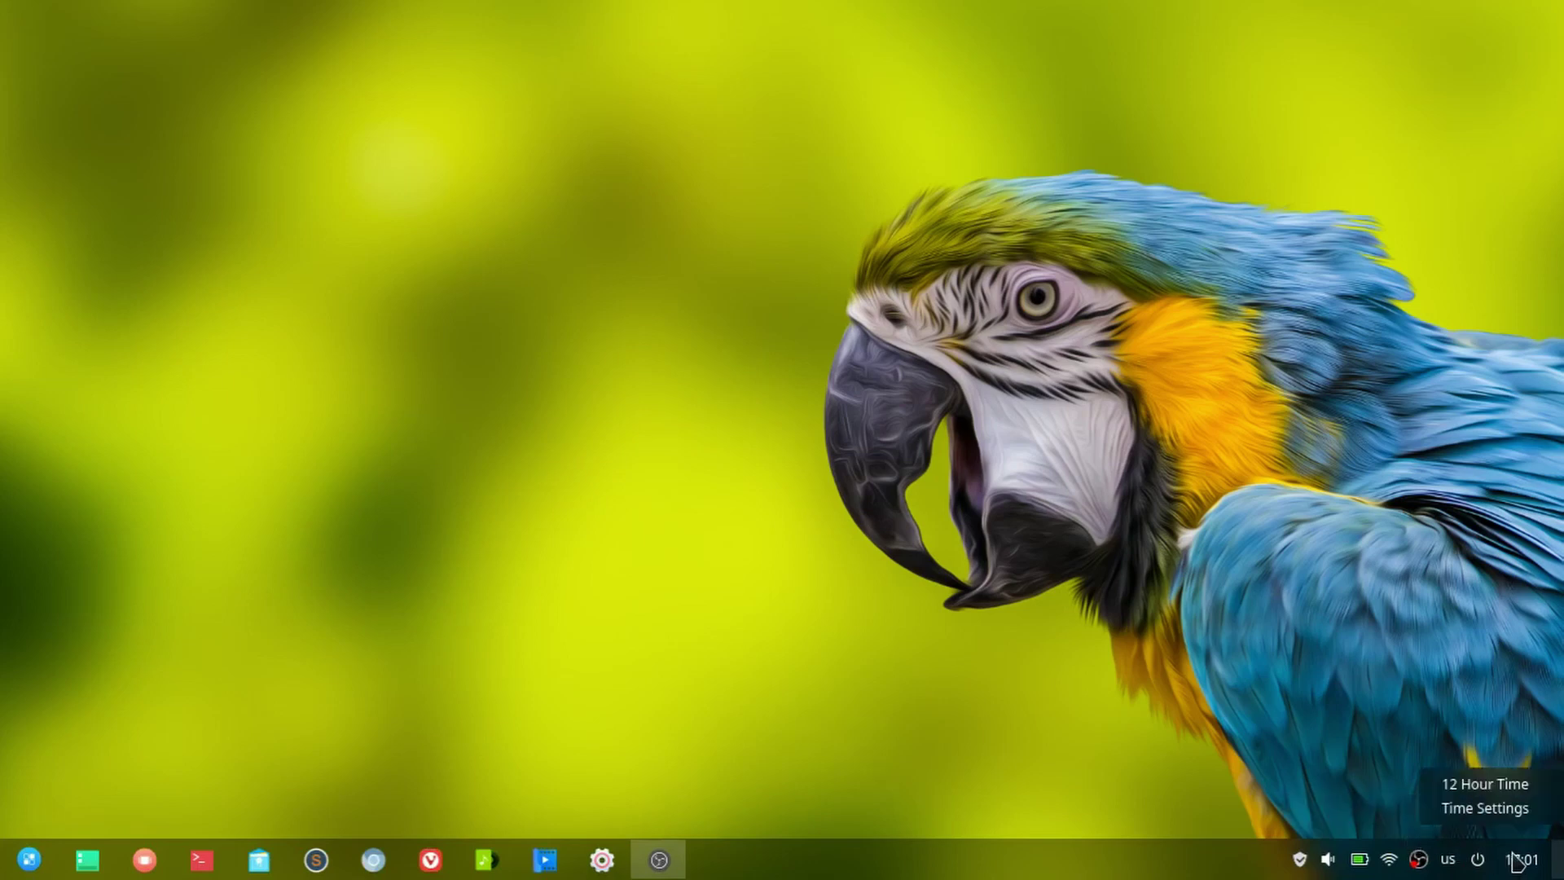
click(1516, 785)
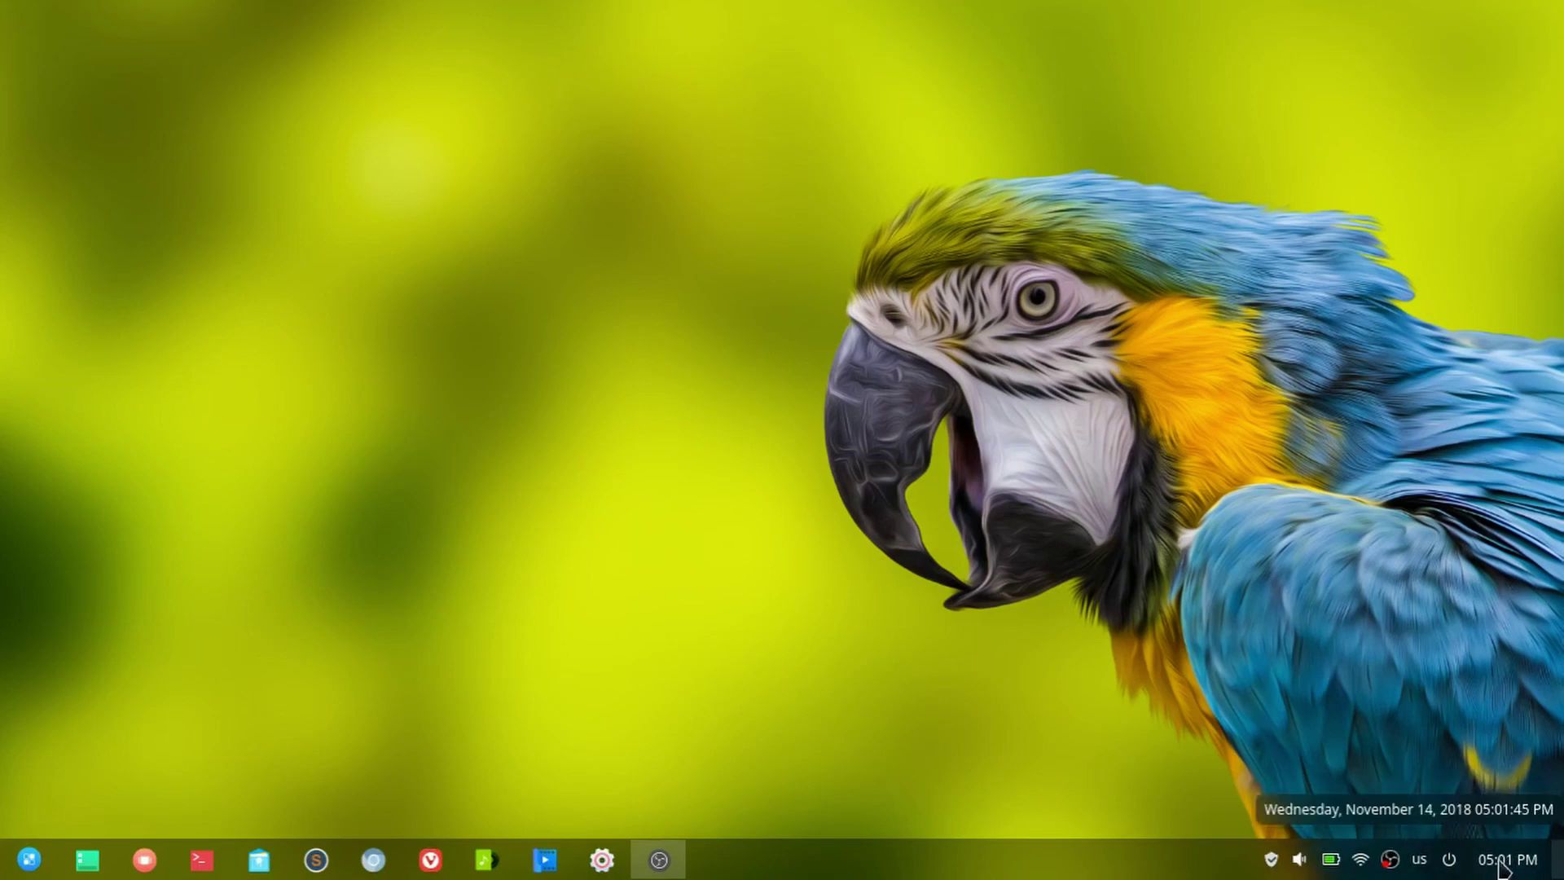
key(super)
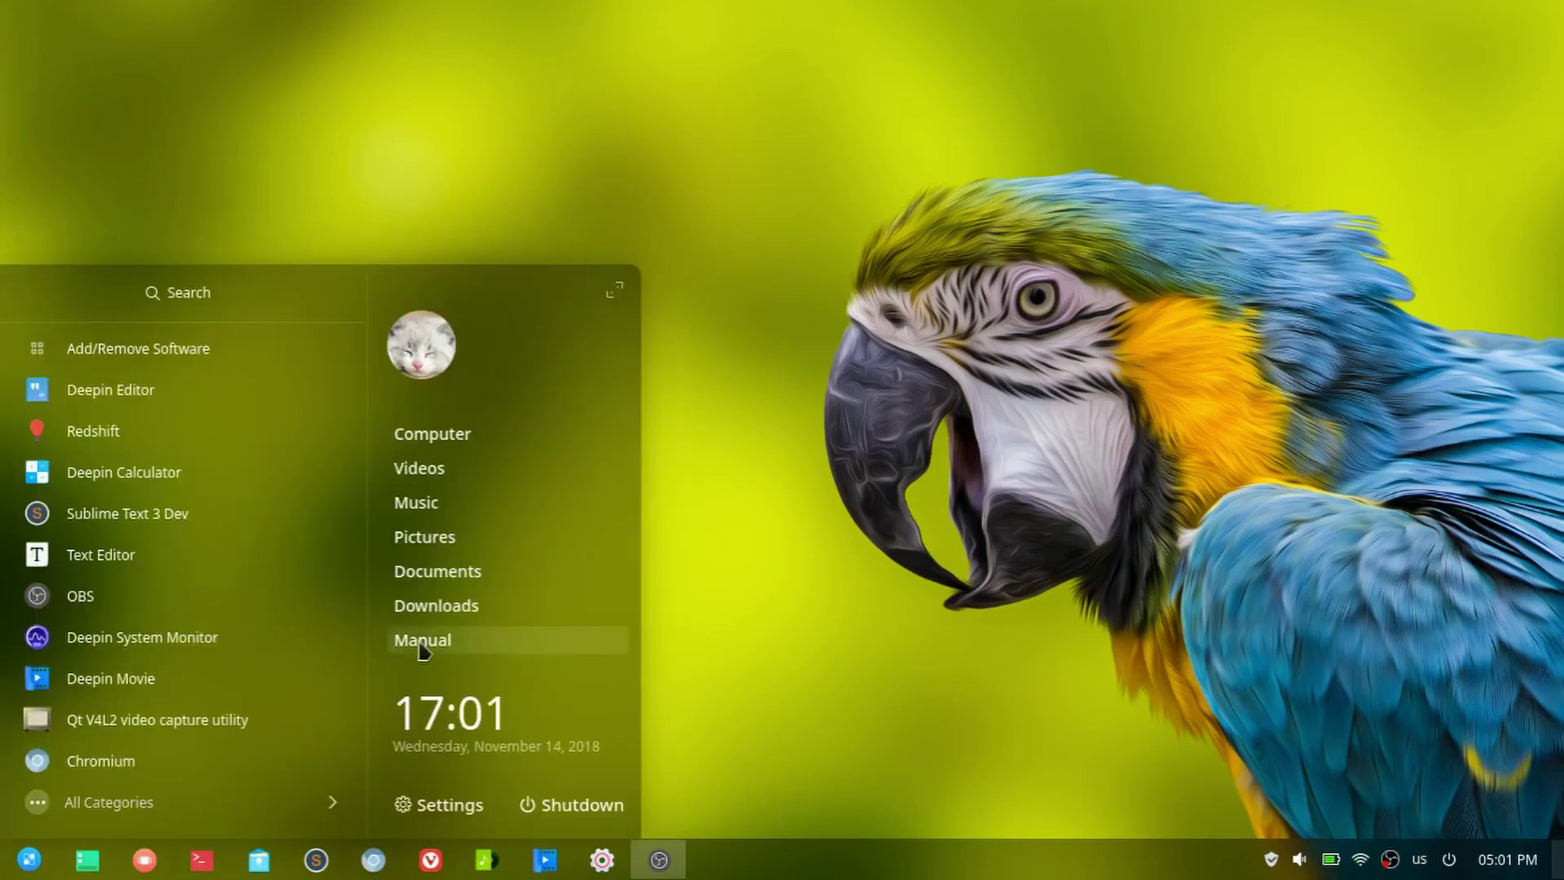
click(1258, 528)
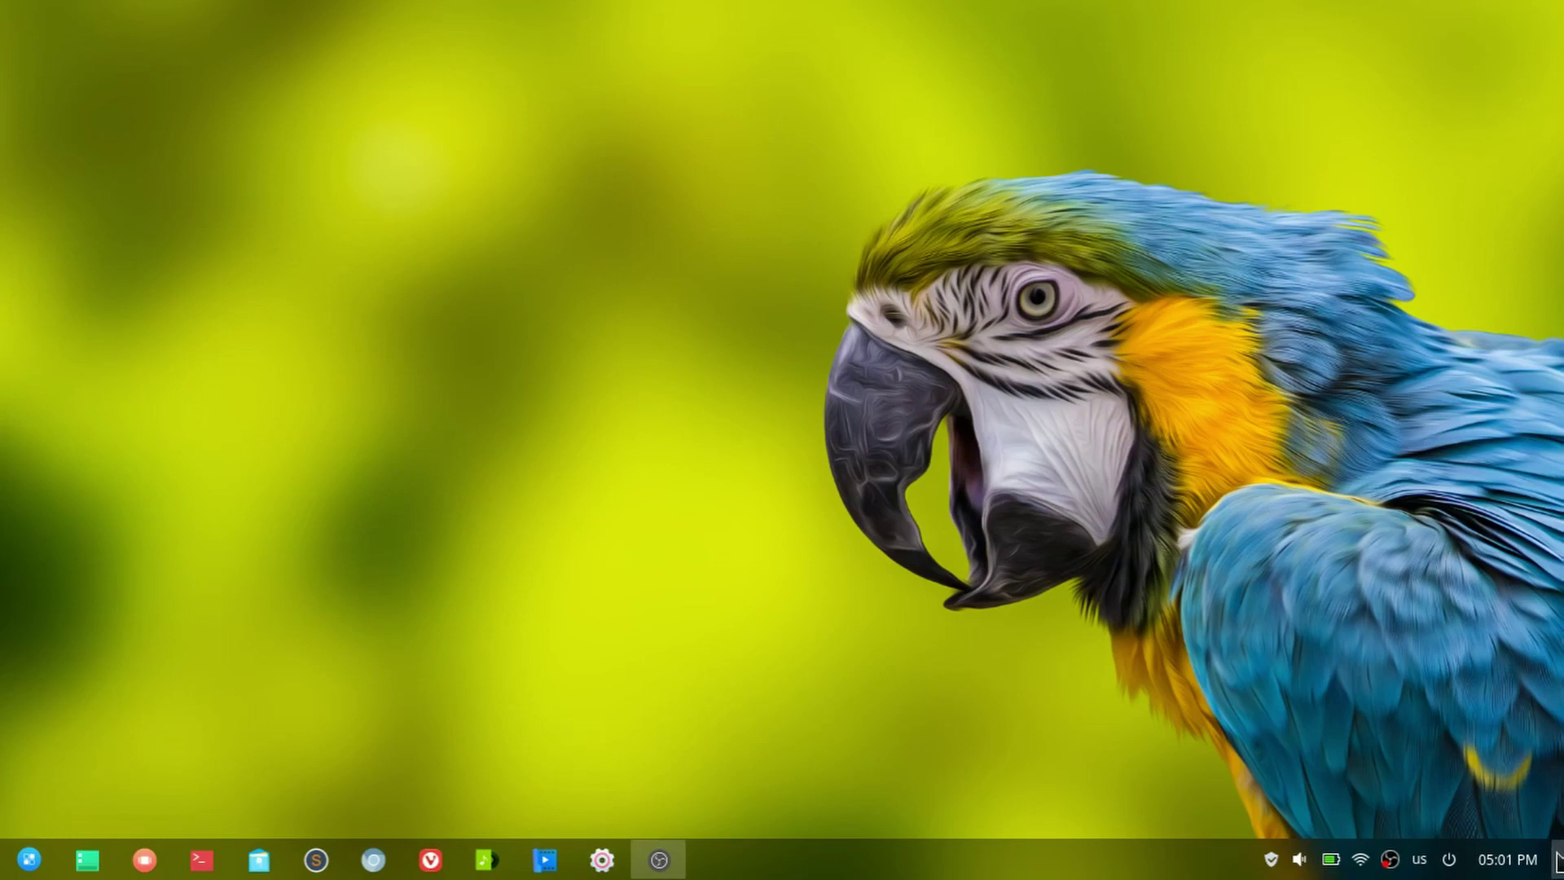
- Open File Manager's Computer view, move it up-left, and toggle the Show Desktop corner once
click(259, 859)
drag(694, 145, 623, 86)
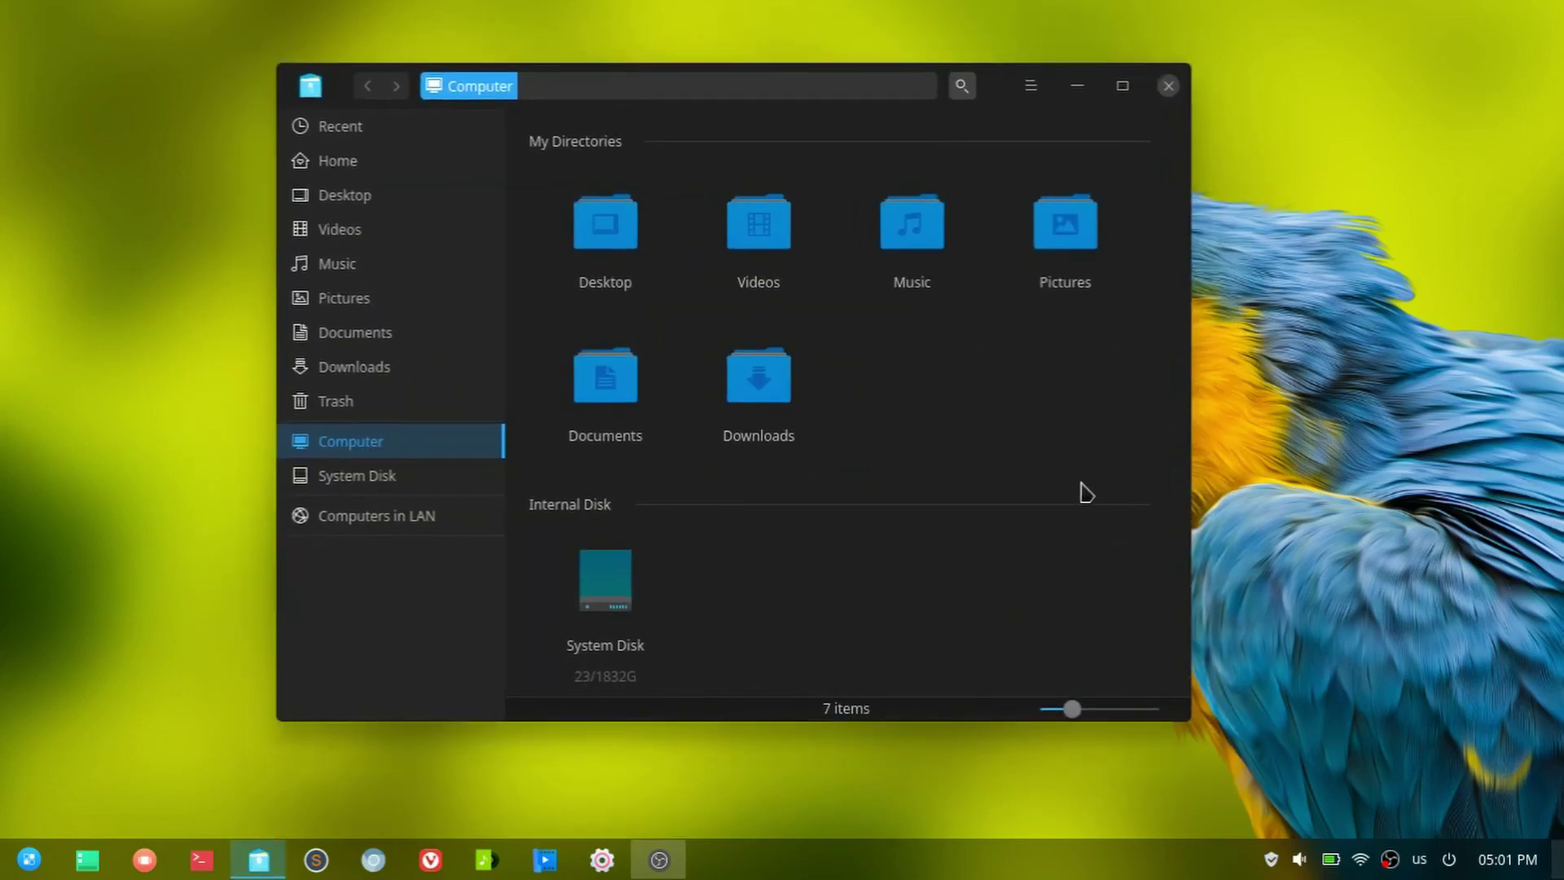
click(1555, 869)
click(1556, 870)
- Repeatedly toggle the Show Desktop corner to hide and restore the File Manager window
click(1555, 870)
click(1556, 870)
click(1555, 869)
click(1556, 870)
click(1556, 870)
click(1556, 870)
click(1556, 870)
click(1556, 870)
click(1556, 869)
click(1556, 870)
click(1556, 870)
click(1556, 869)
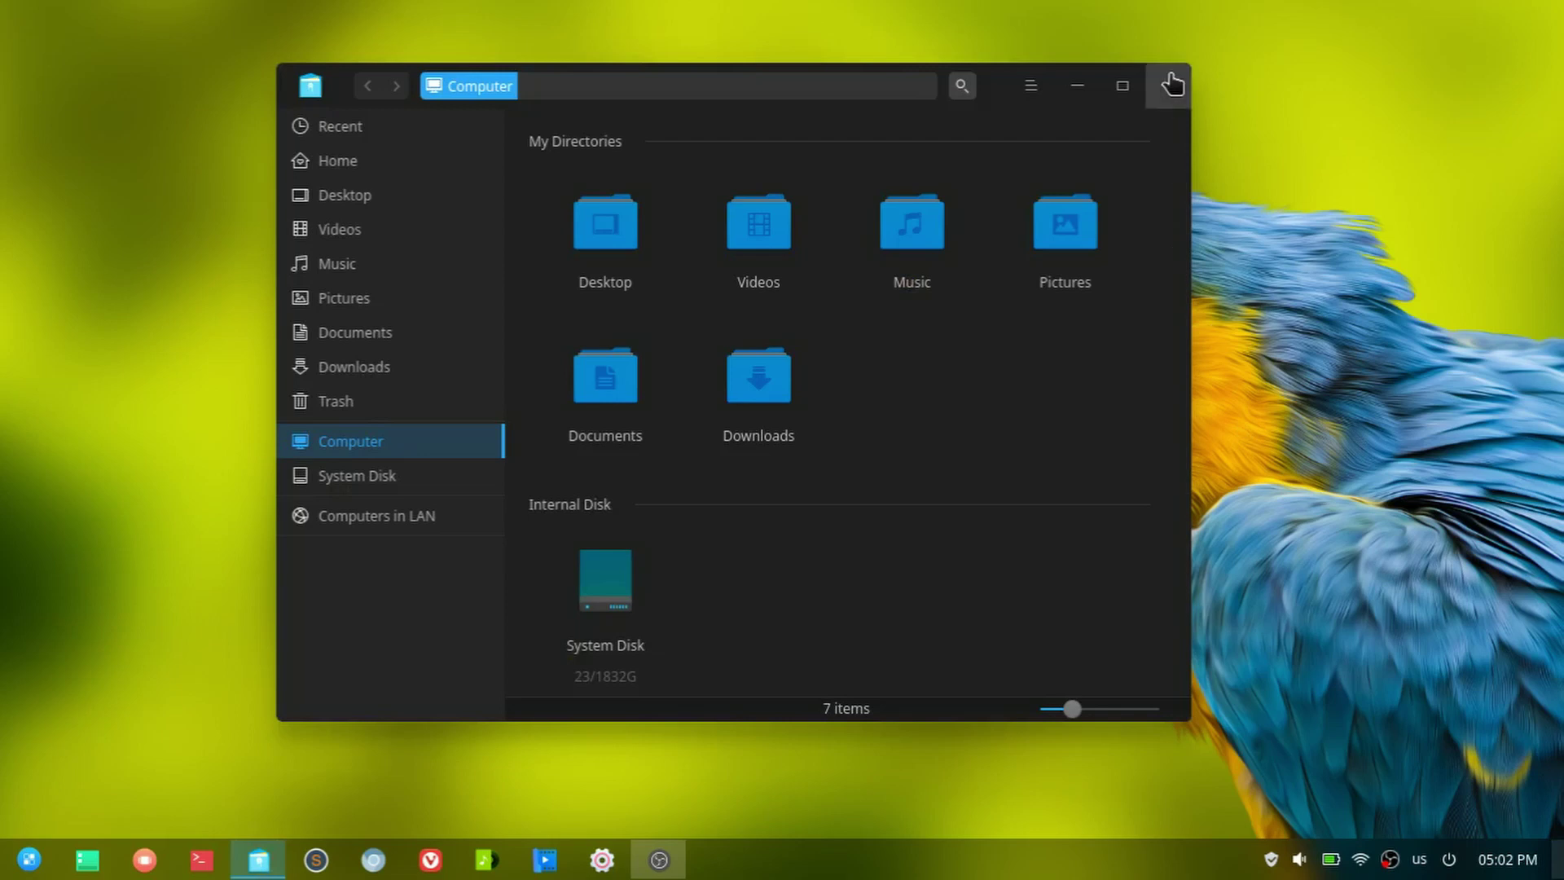
click(1555, 870)
click(1556, 870)
click(1555, 870)
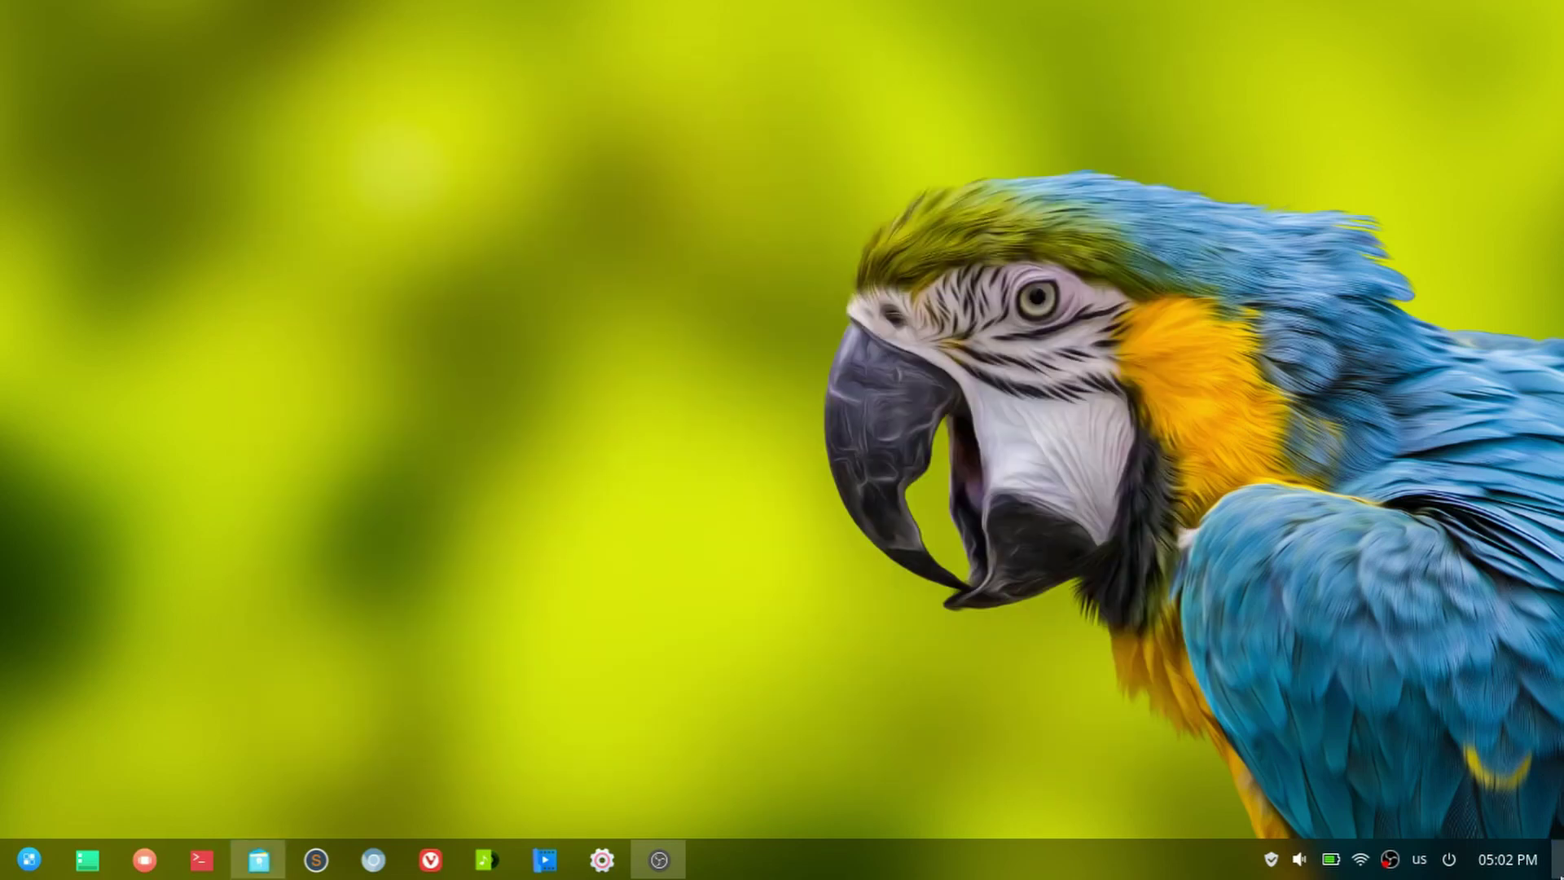
- Bring the file manager window back and switch the dock to centred Fashion Mode
click(1556, 870)
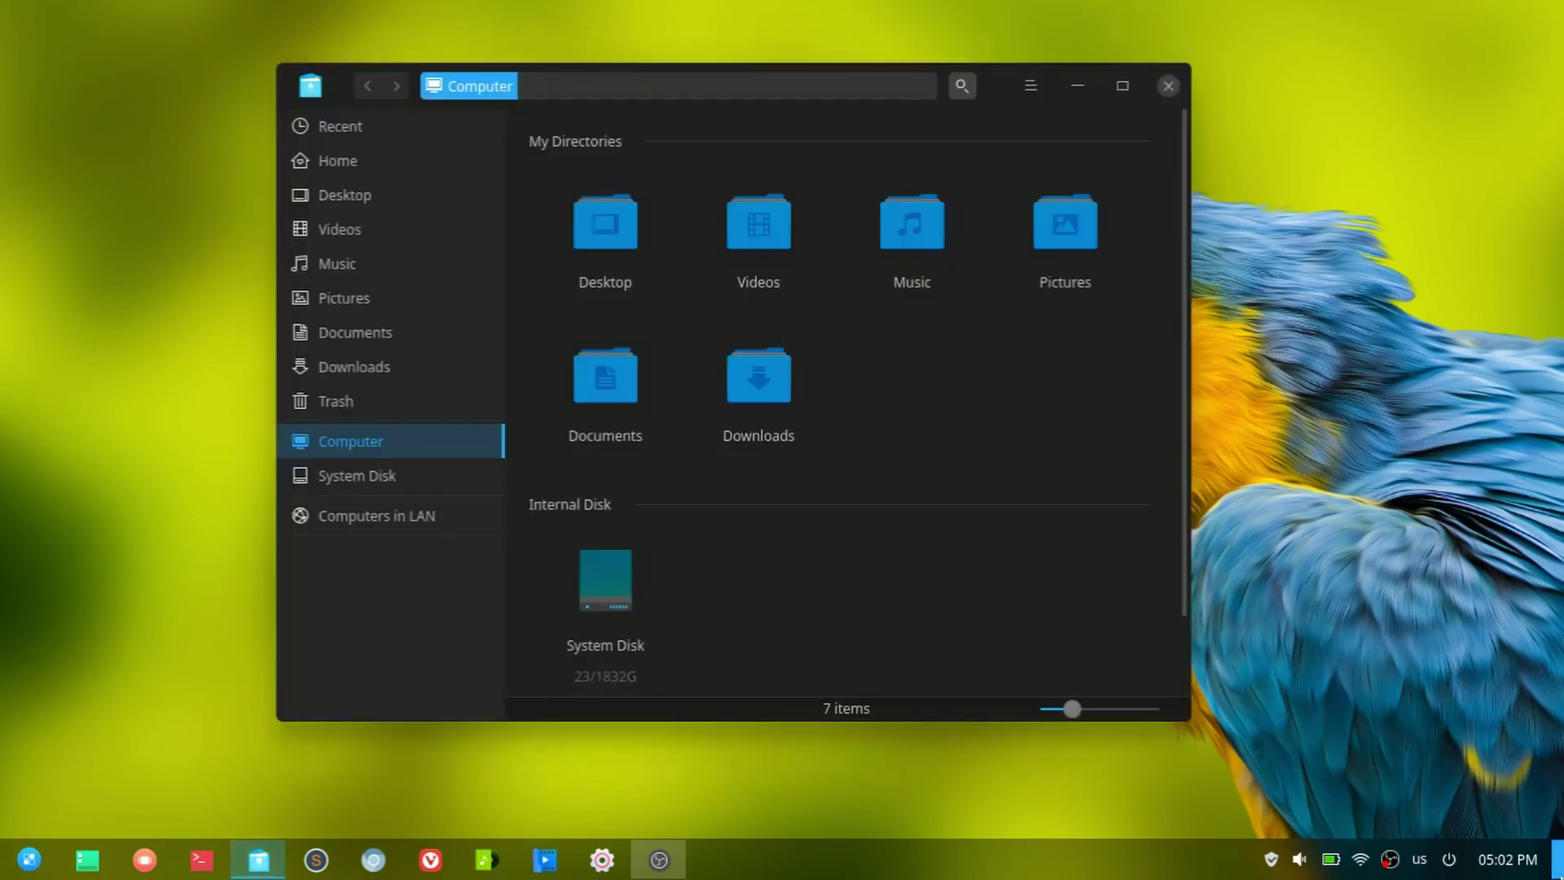
right_click(1042, 850)
mouse_move(1097, 713)
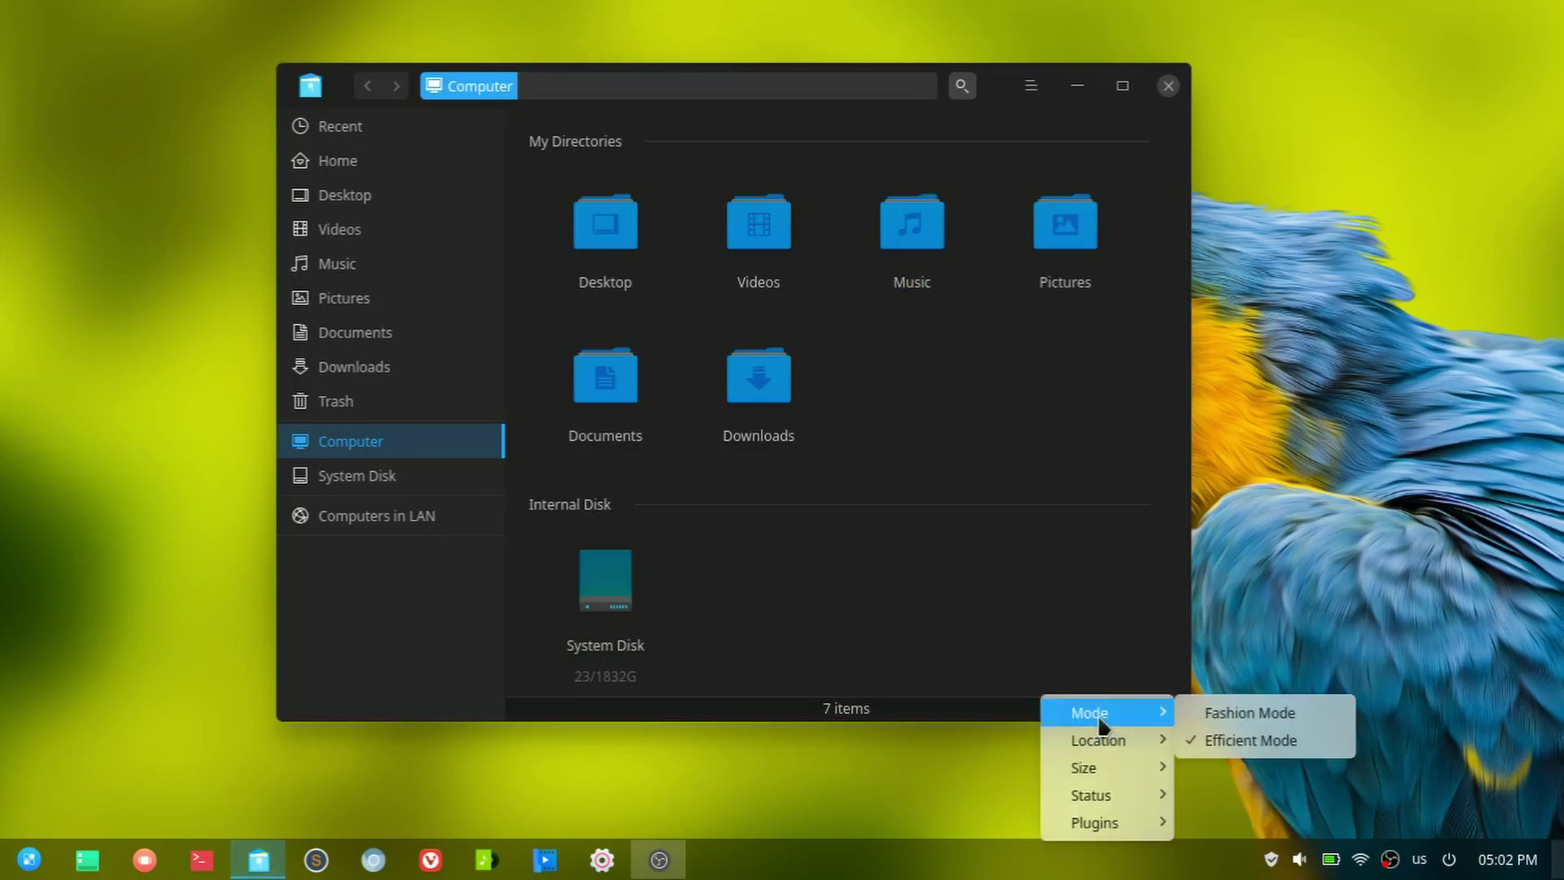
click(1205, 709)
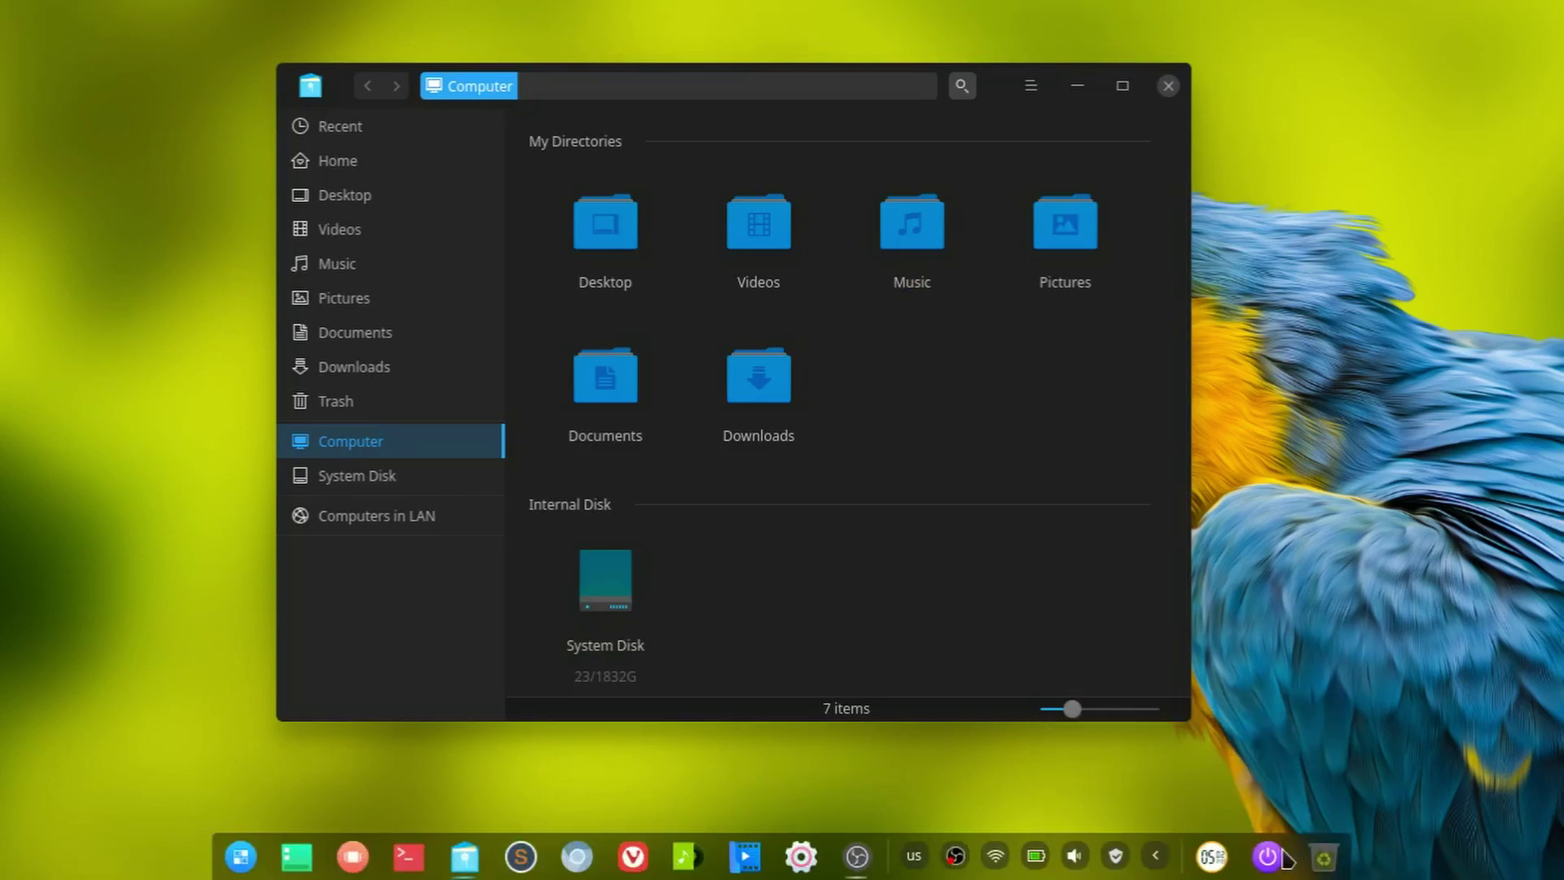
- Show the bare desktop, then return to the file manager through Multitasking View
click(298, 861)
click(299, 866)
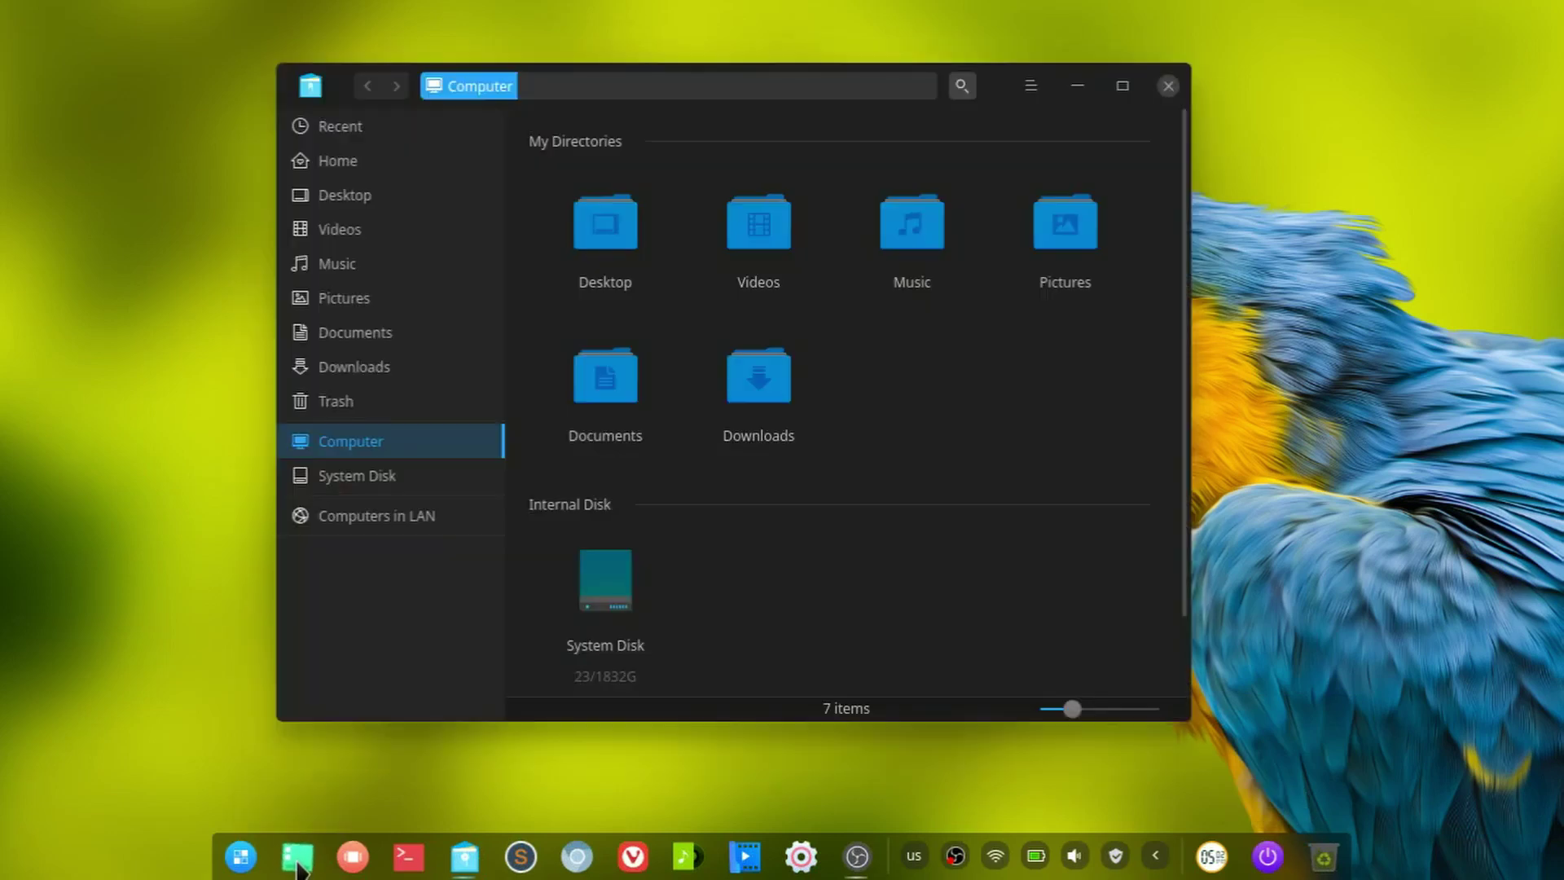
click(352, 859)
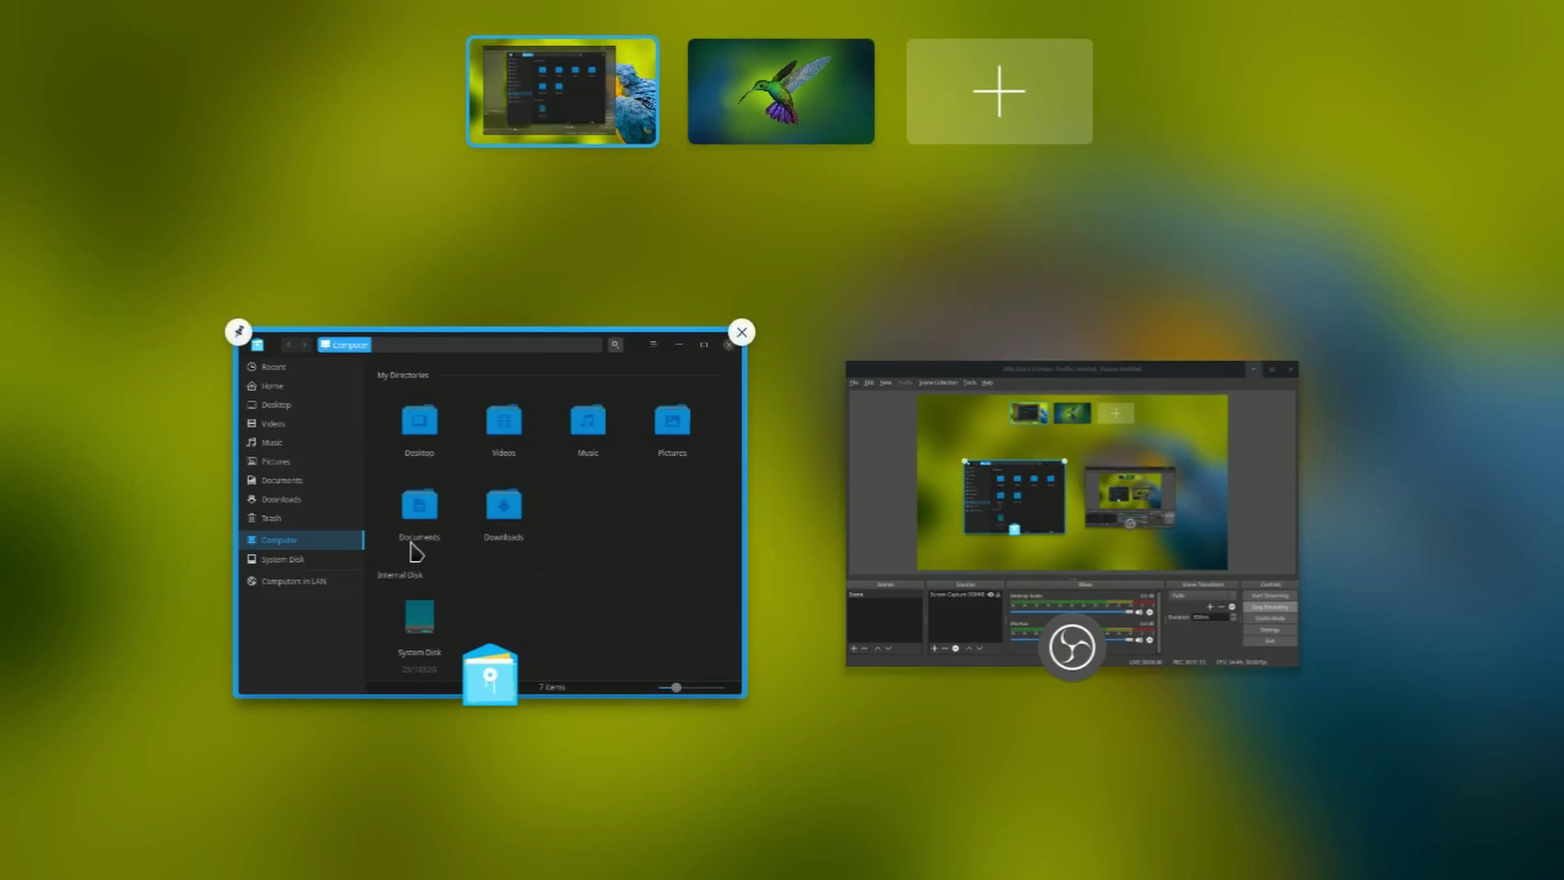
click(534, 542)
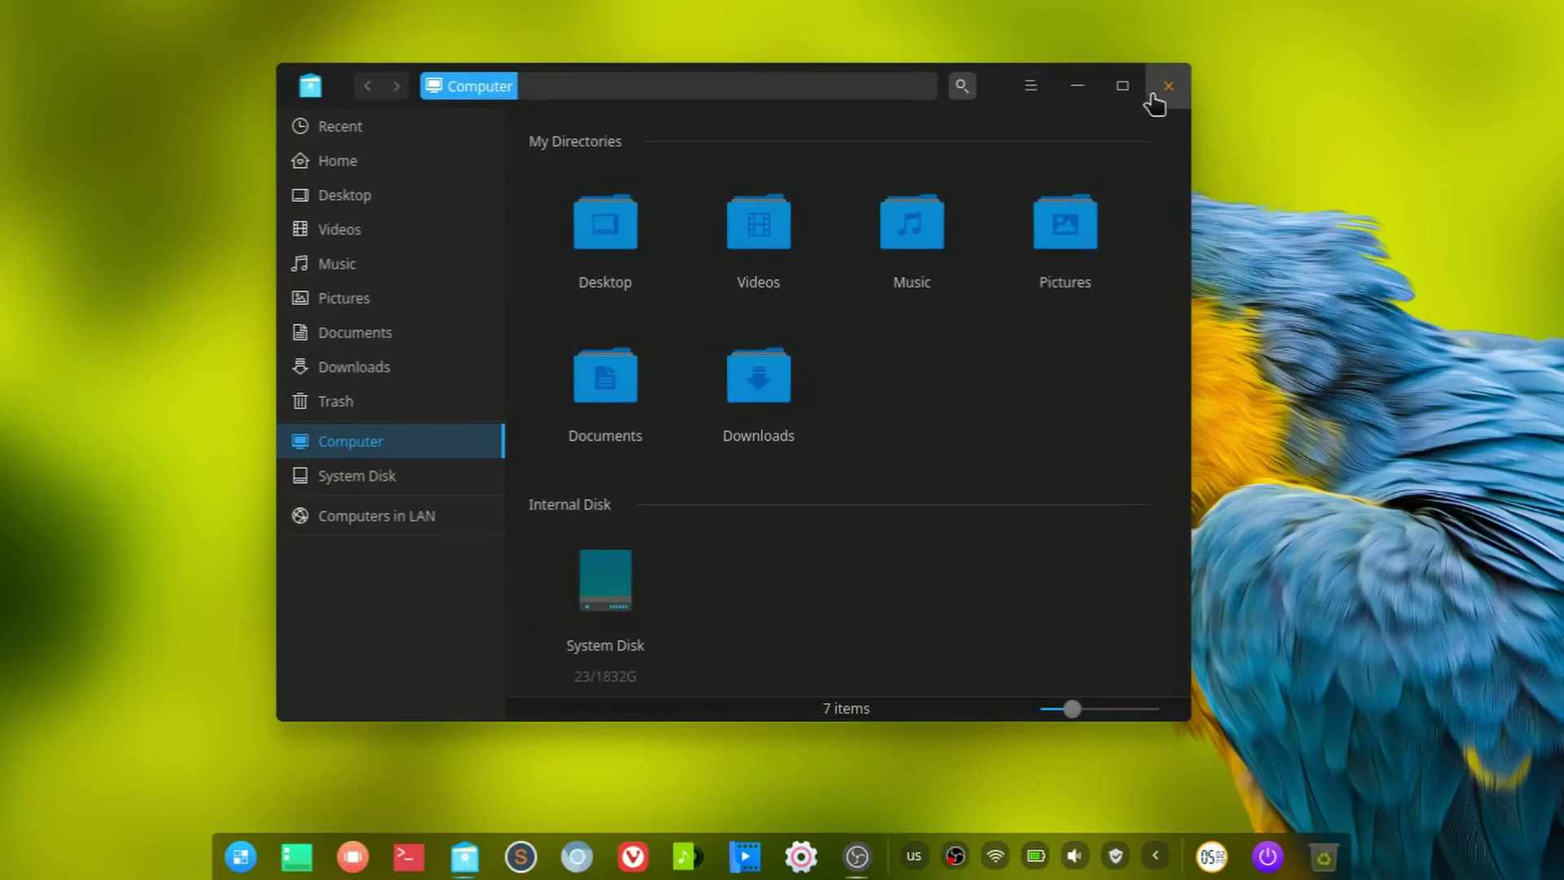
- Close the file manager window and sweep a selection box across the empty desktop
click(1152, 96)
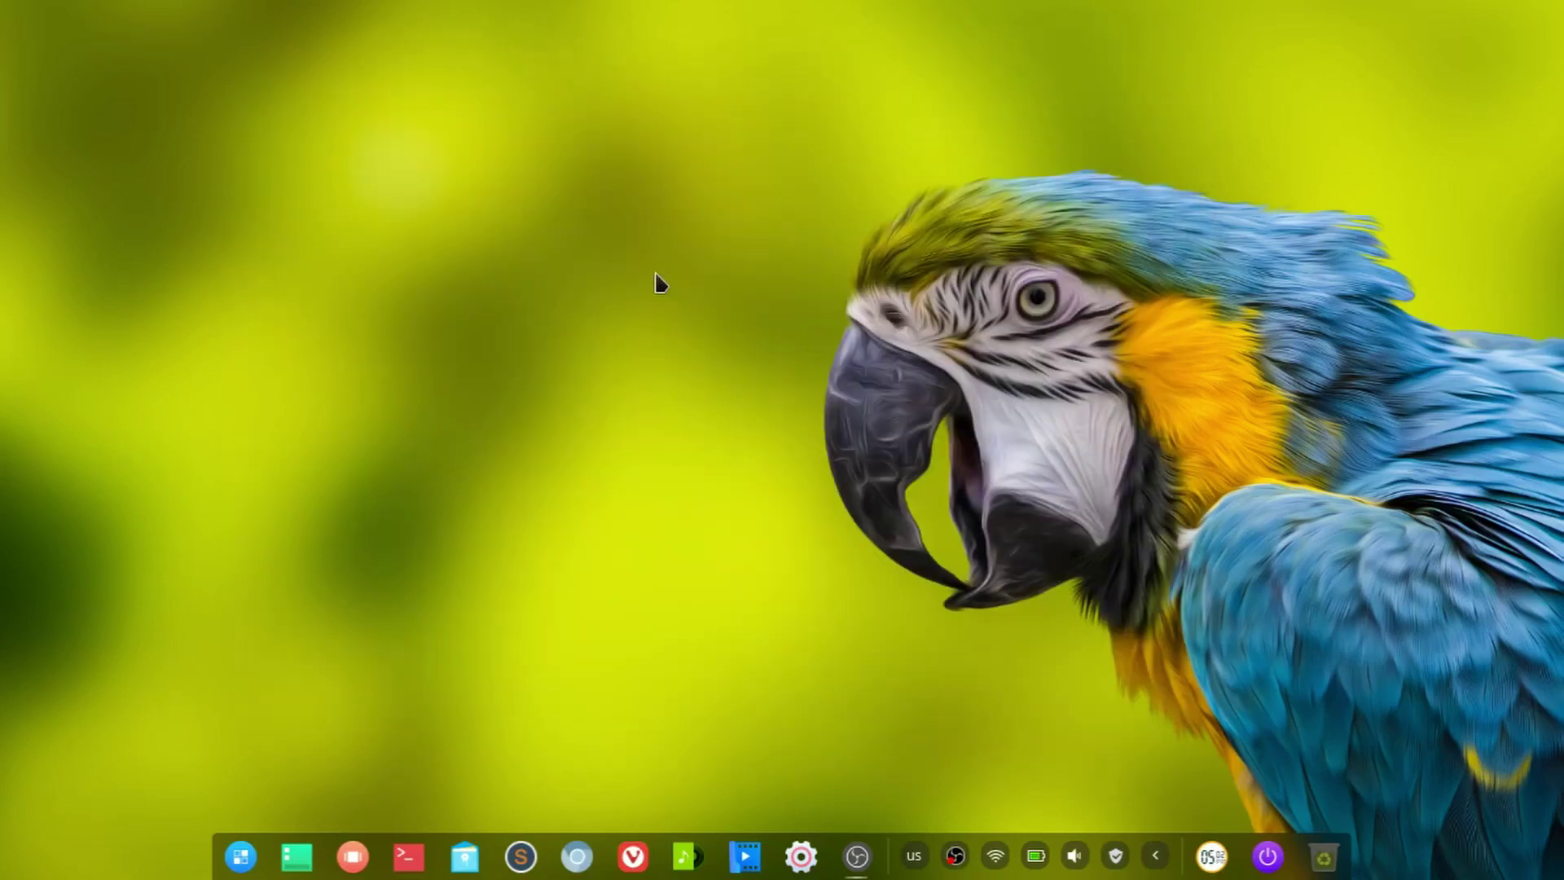
drag(660, 283, 1095, 618)
- Assign Launcher to the top-left hot corner in Corner Settings and exit back to the desktop
right_click(504, 391)
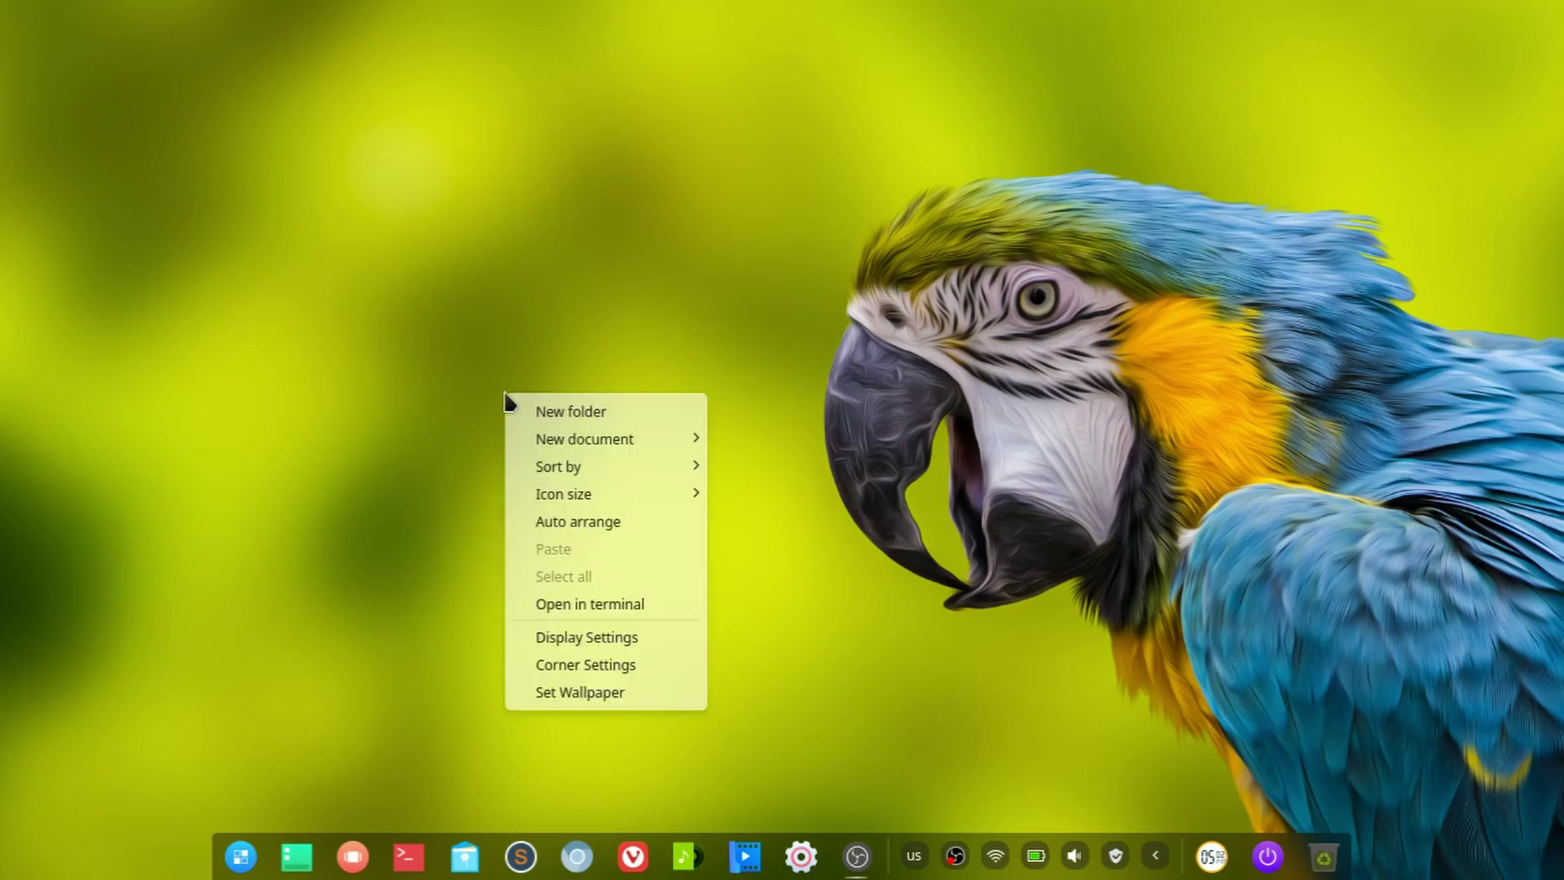
click(641, 668)
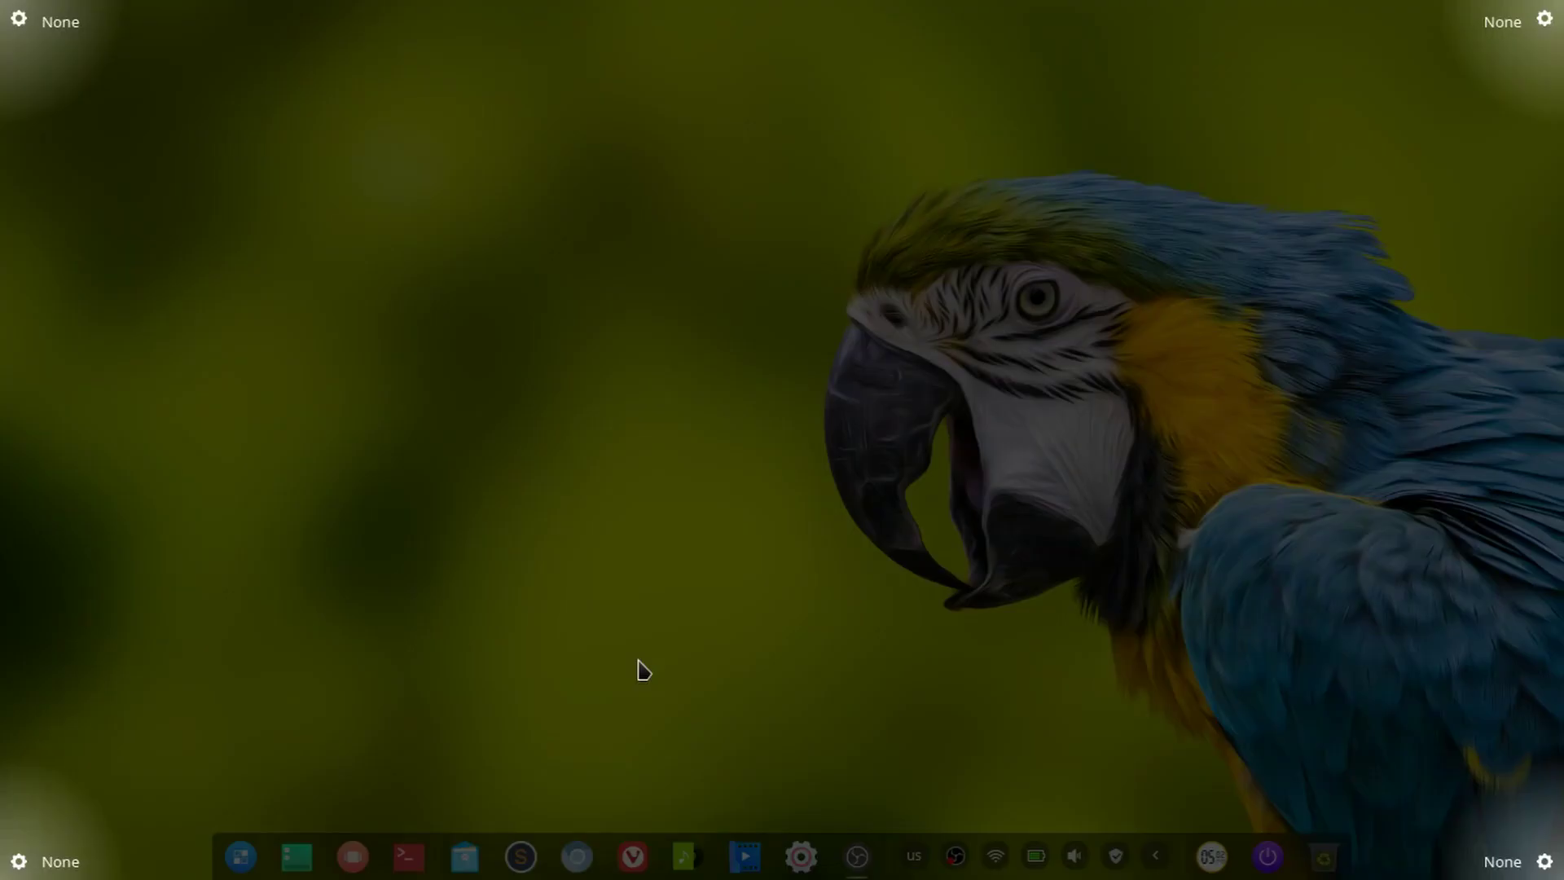
mouse_move(47, 31)
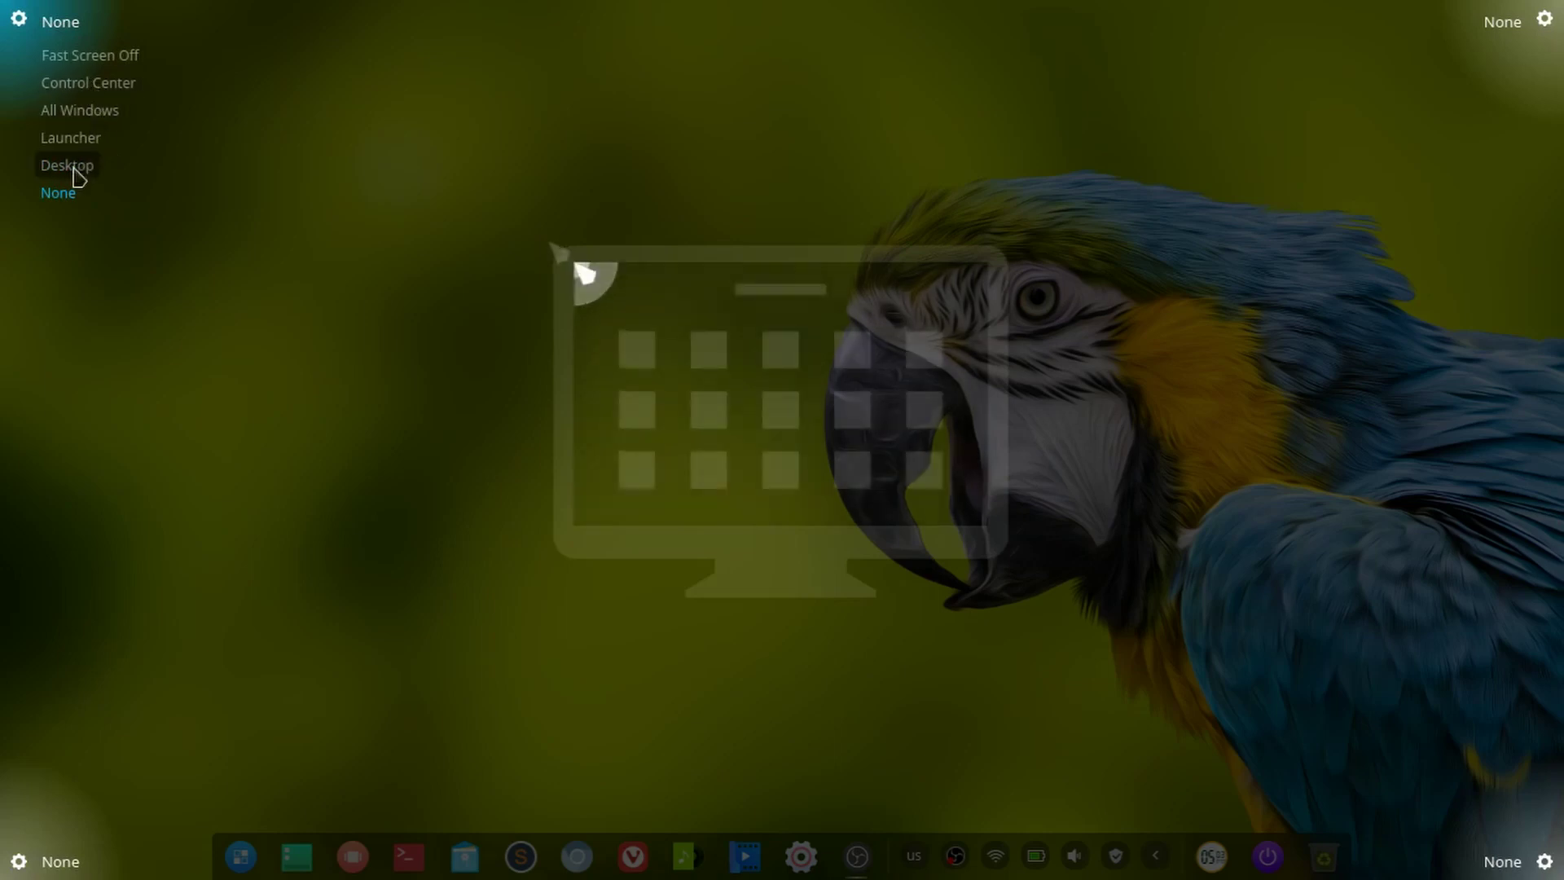
click(77, 139)
click(501, 514)
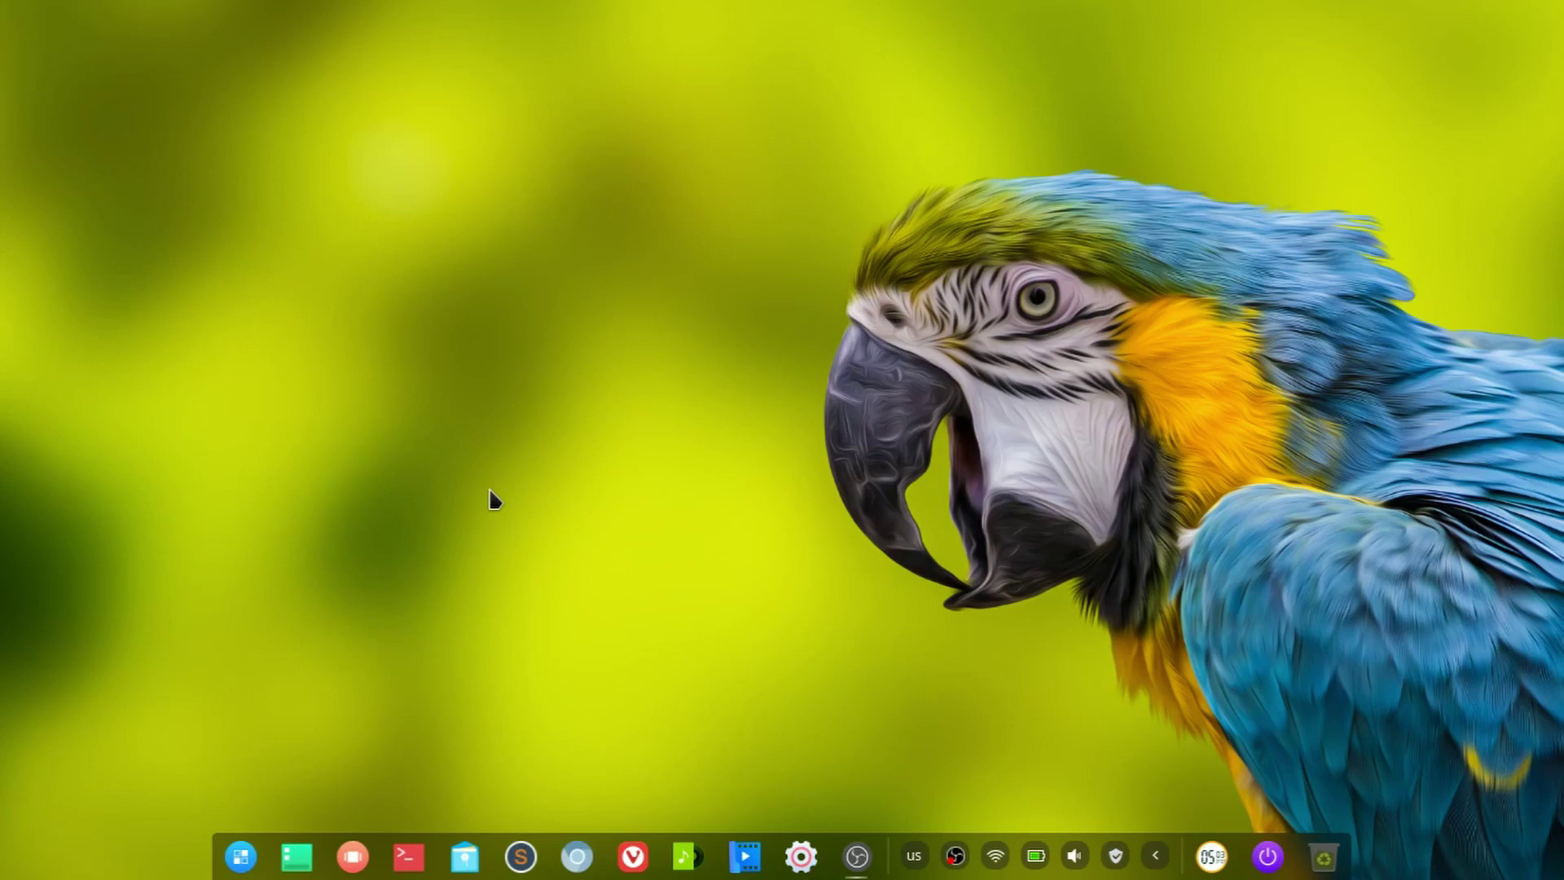
key(super+l)
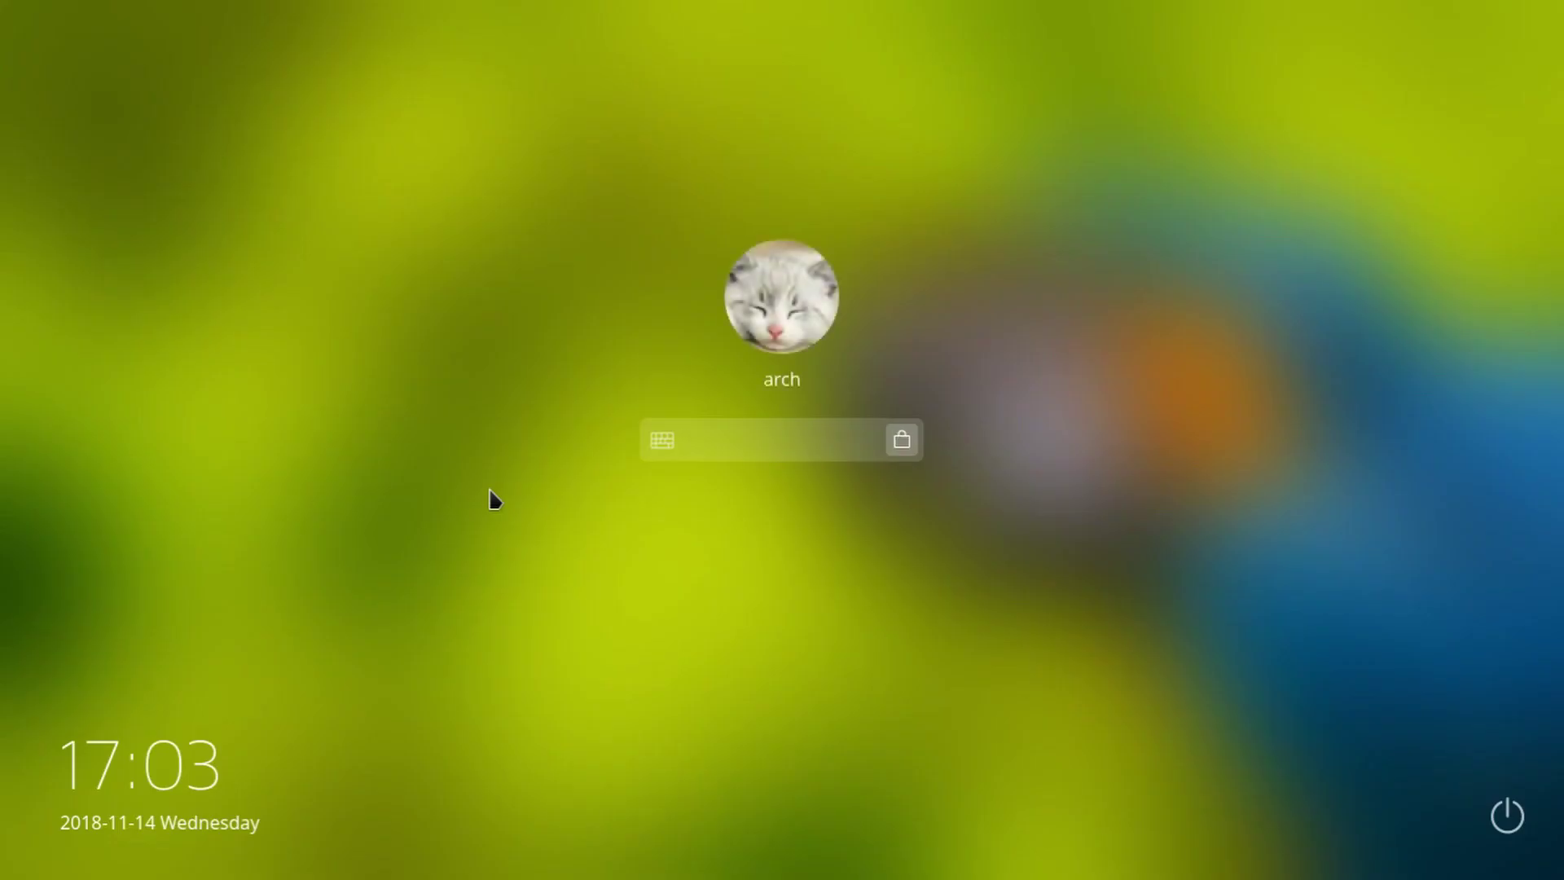
text(arch)
key(Return)
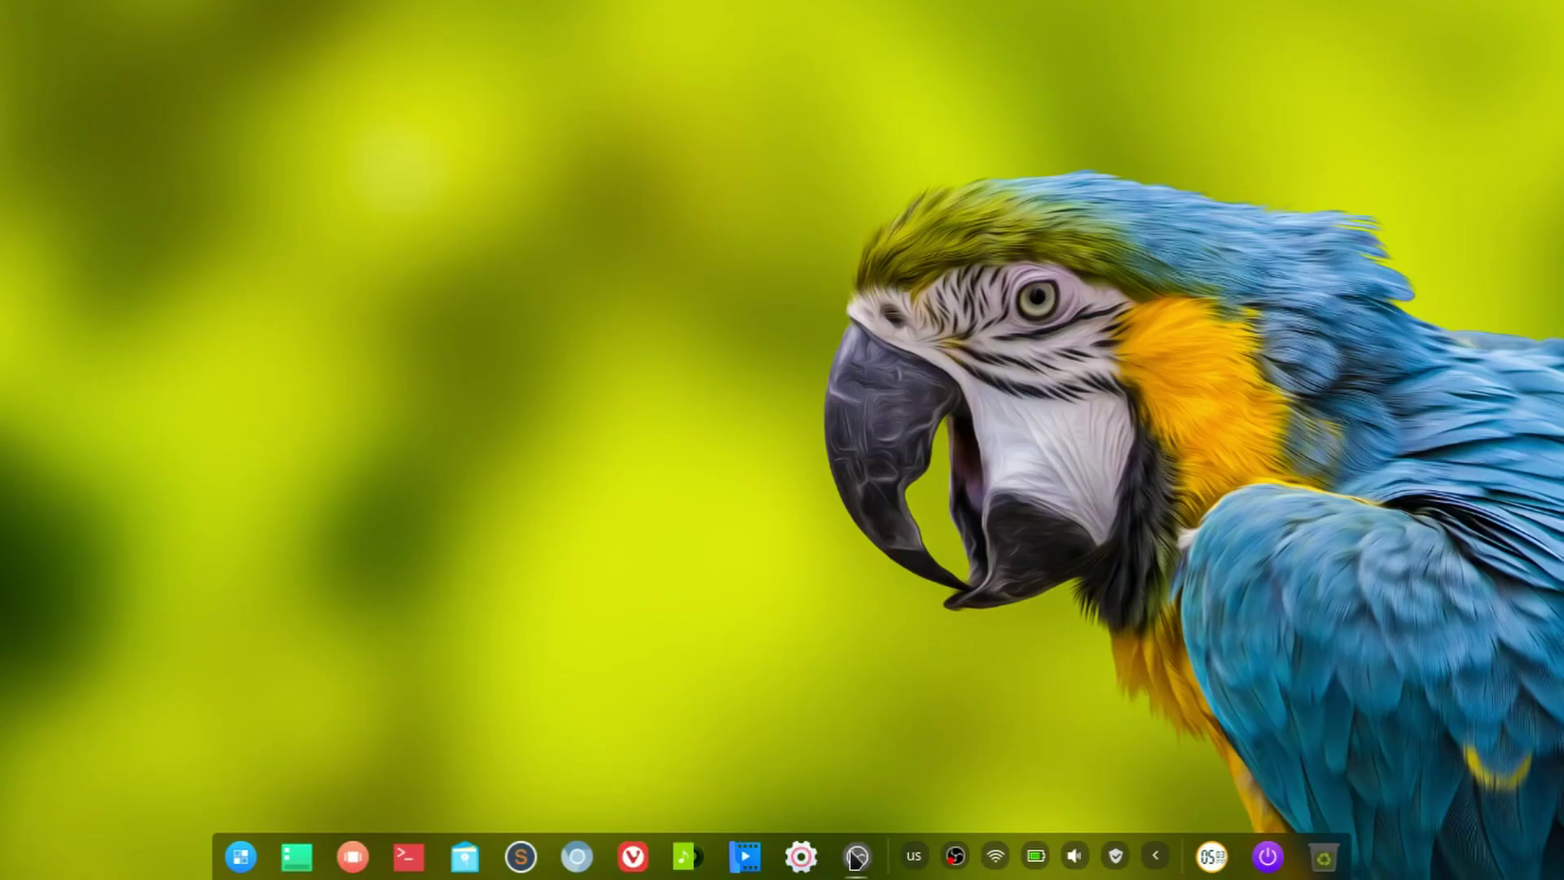
click(855, 856)
click(855, 857)
- Open the control center from the dock gear, return to its home page, and enter Personalization
click(800, 855)
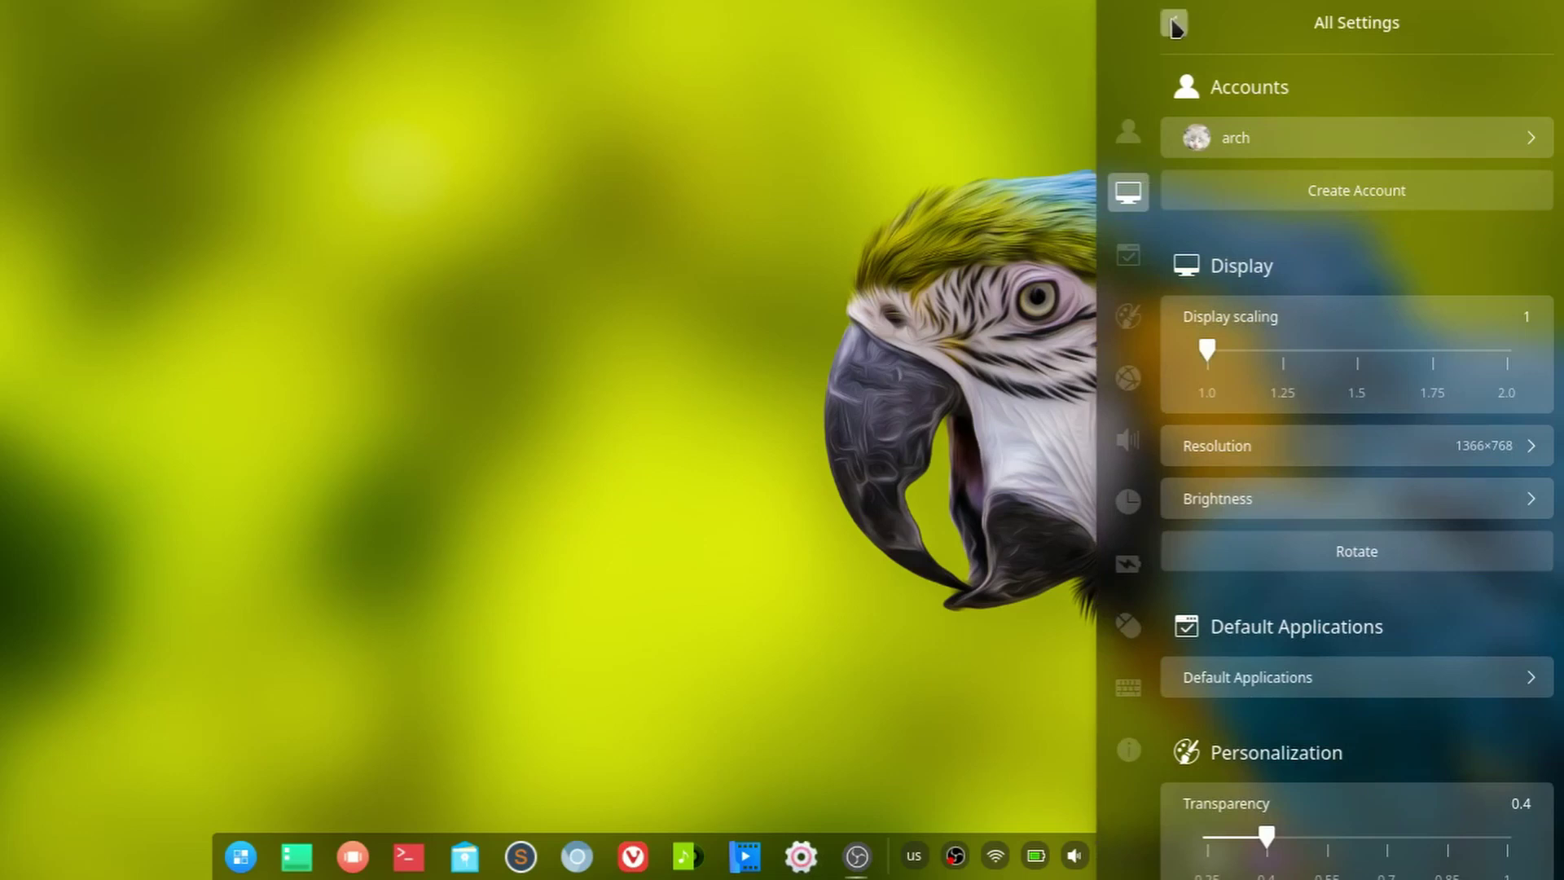
click(1173, 22)
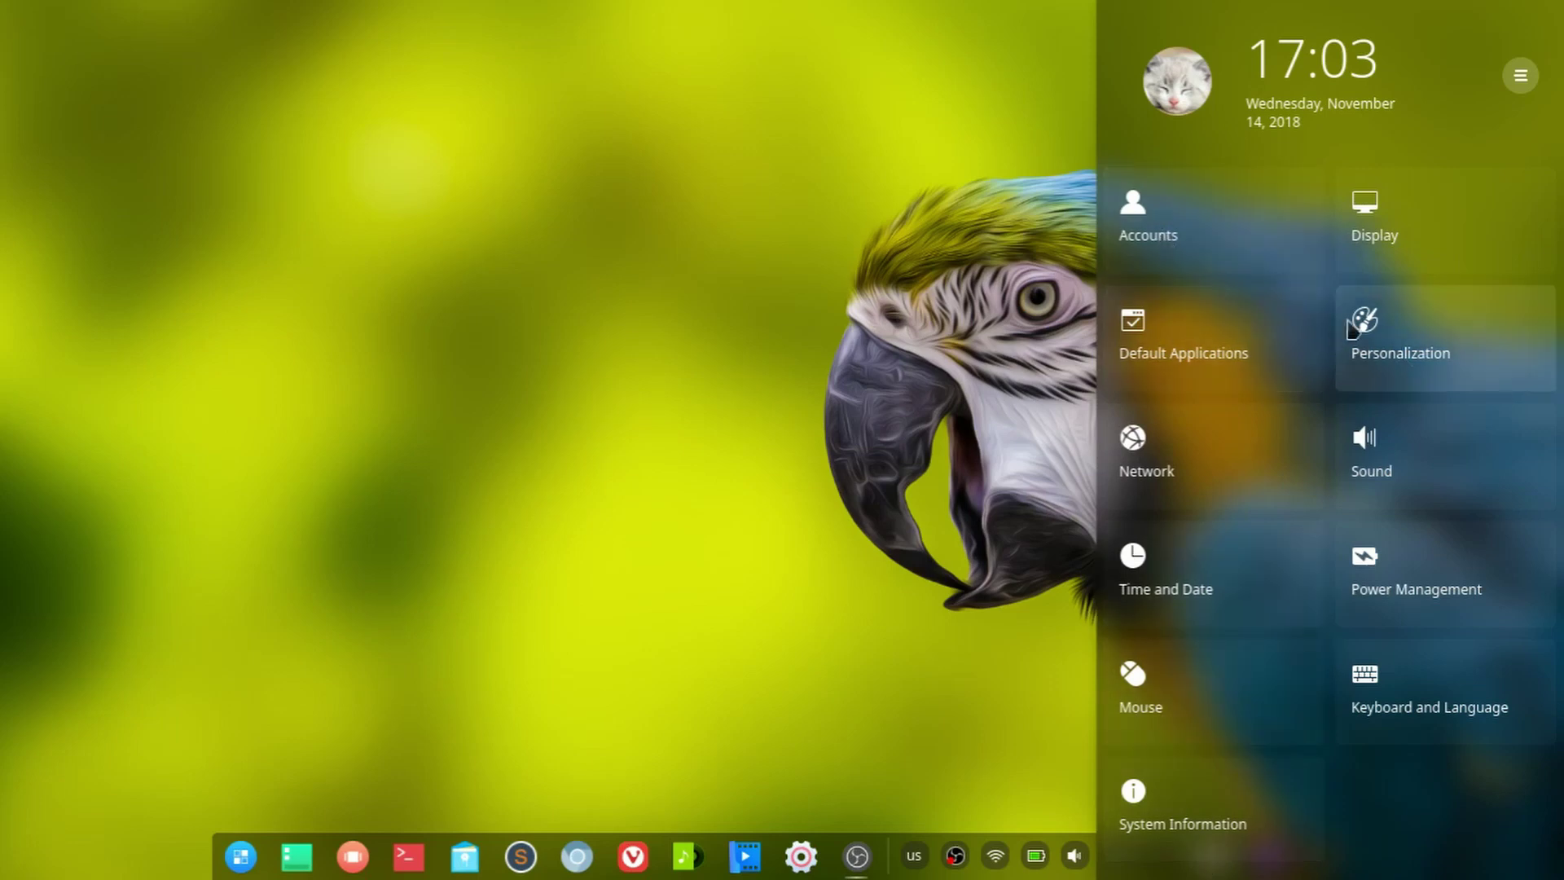
click(1412, 343)
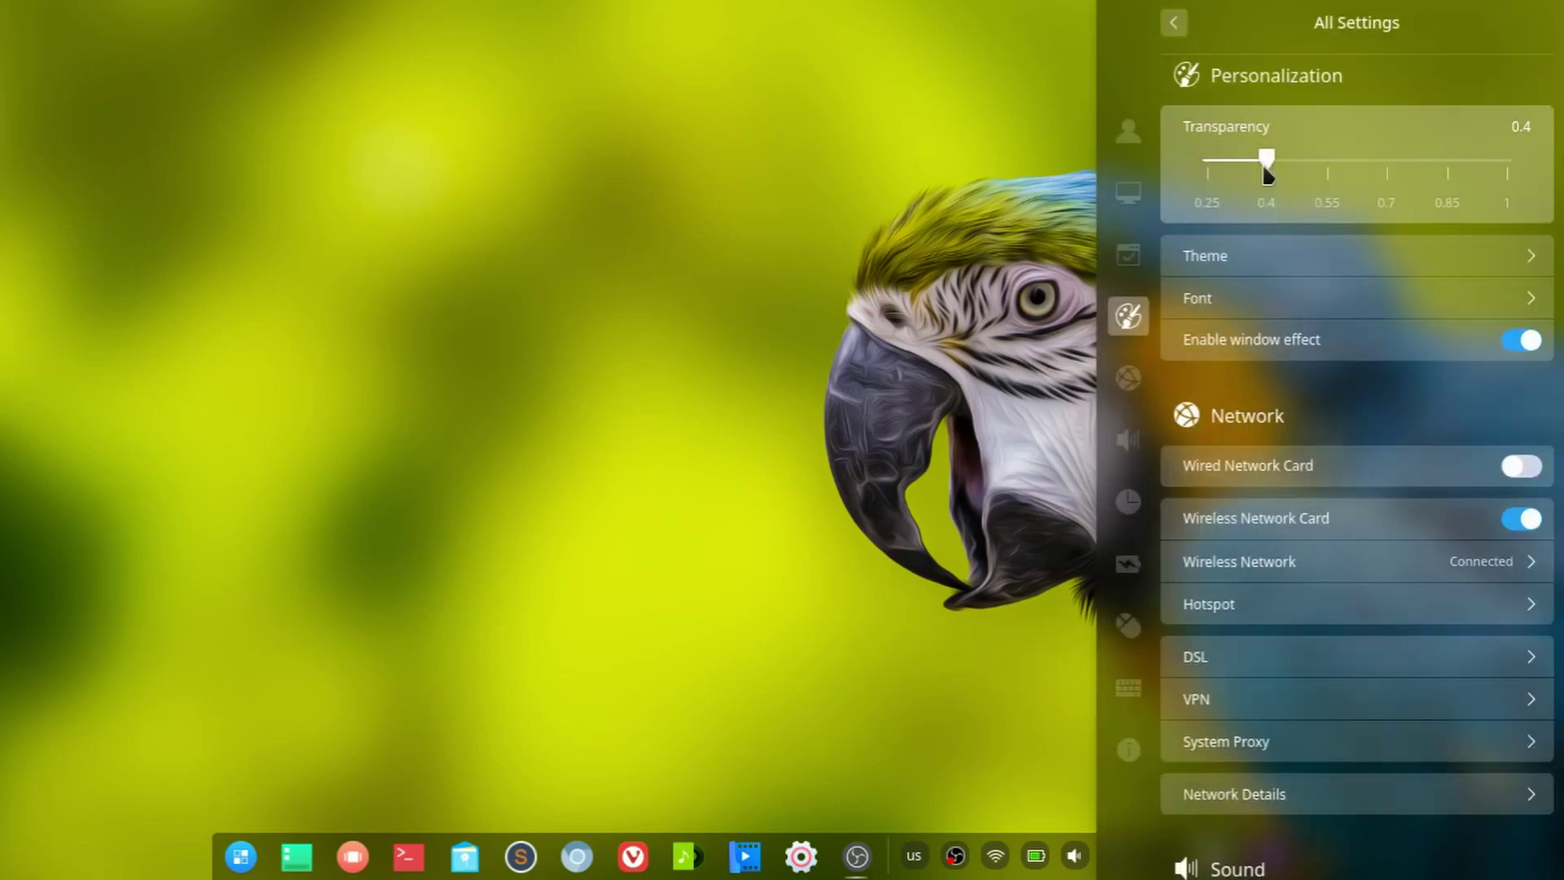
- Try transparency at 0.25 and 0.4, then briefly preview the app launcher
drag(1262, 161, 1169, 156)
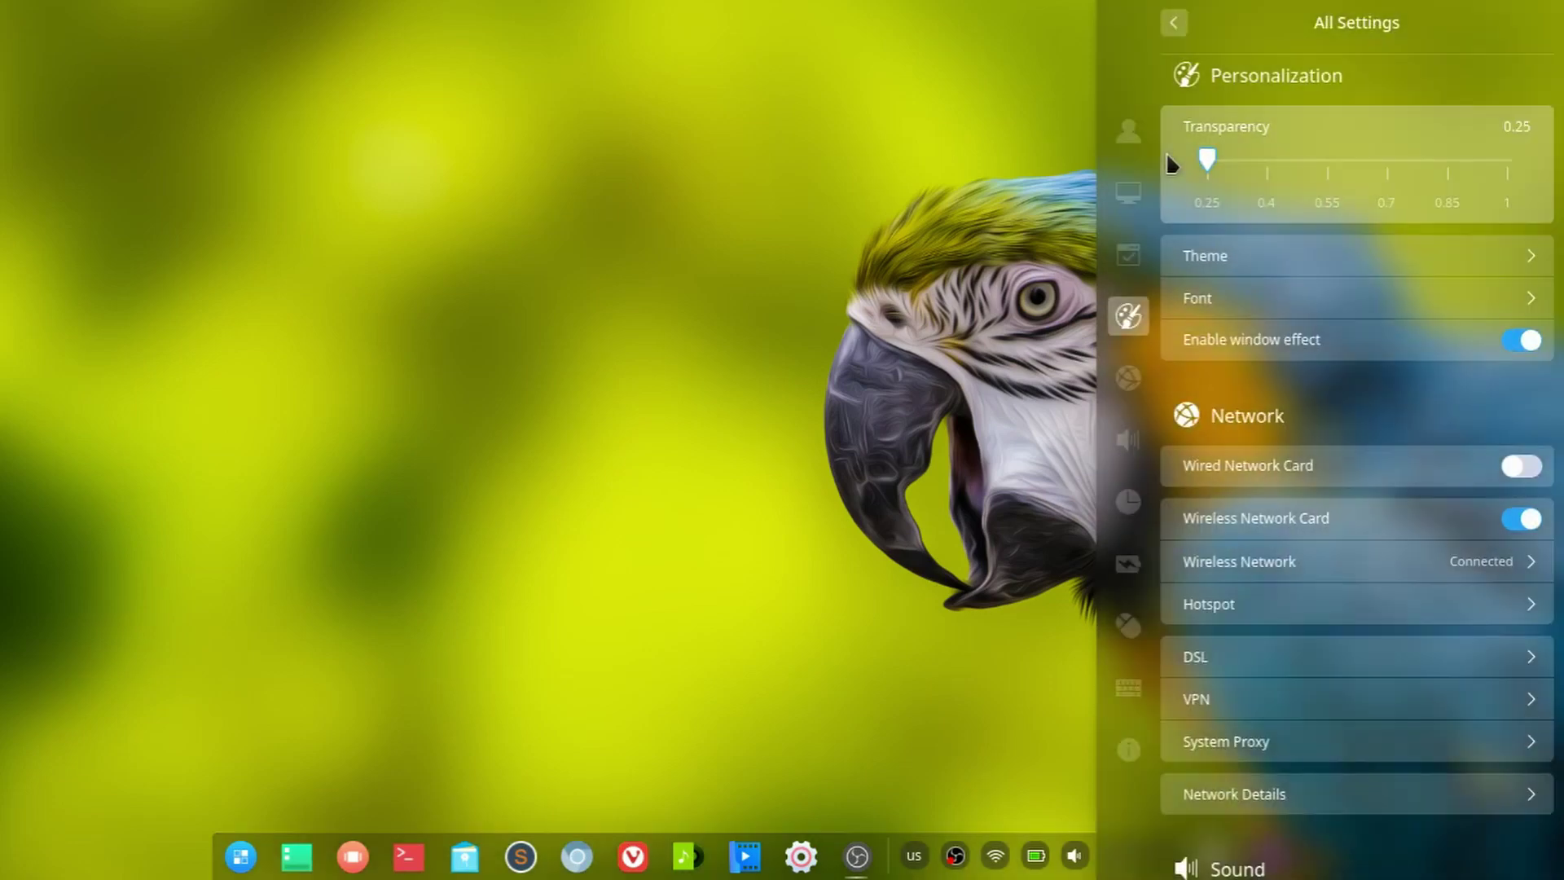
click(1266, 161)
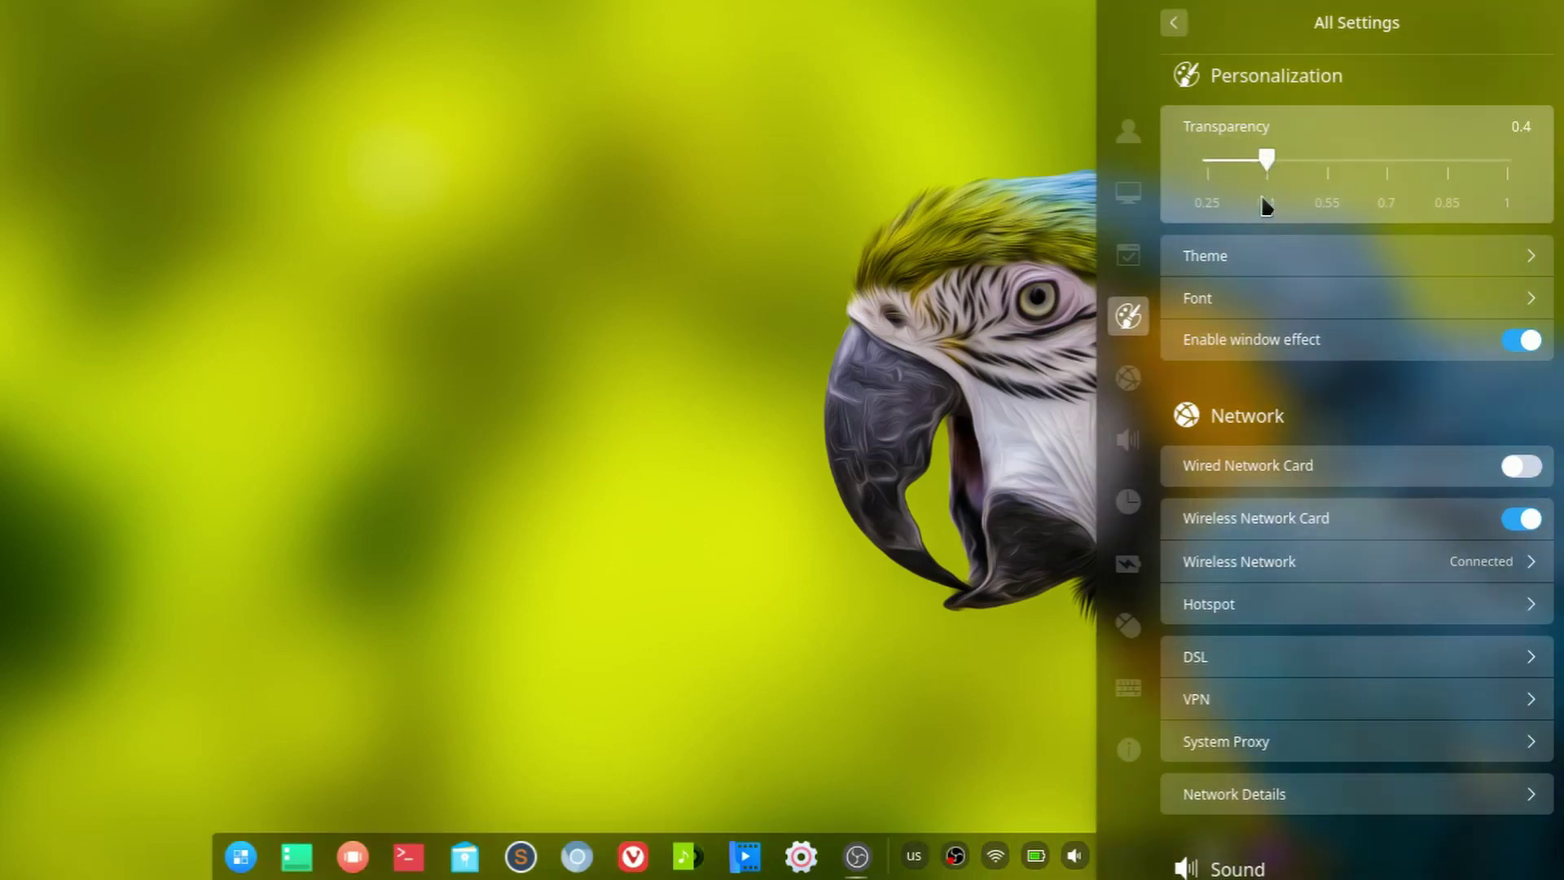
click(1223, 166)
key(super)
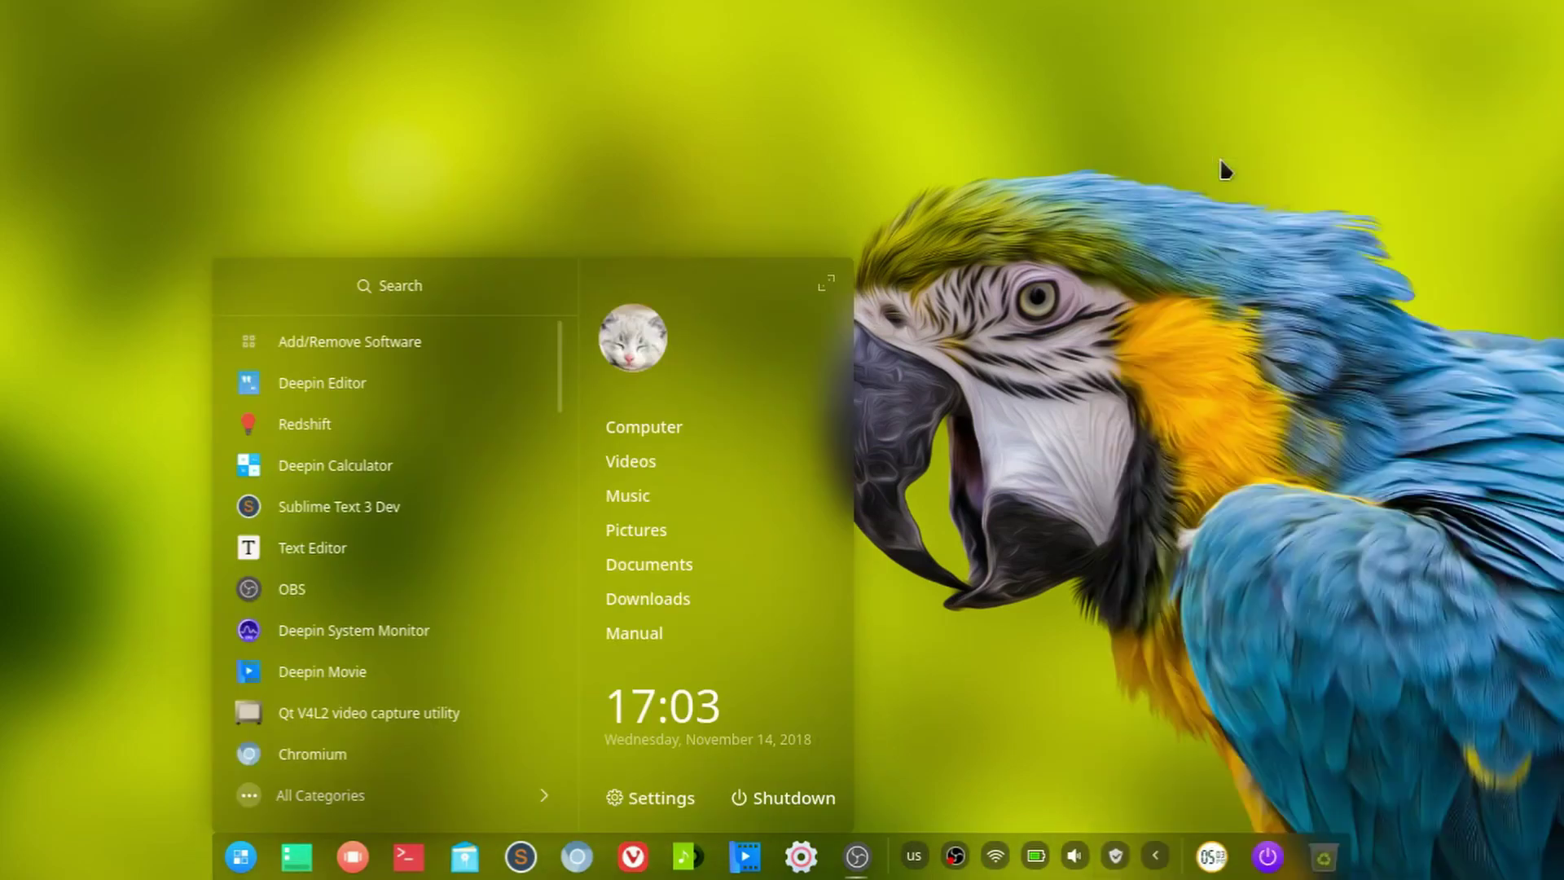
key(super)
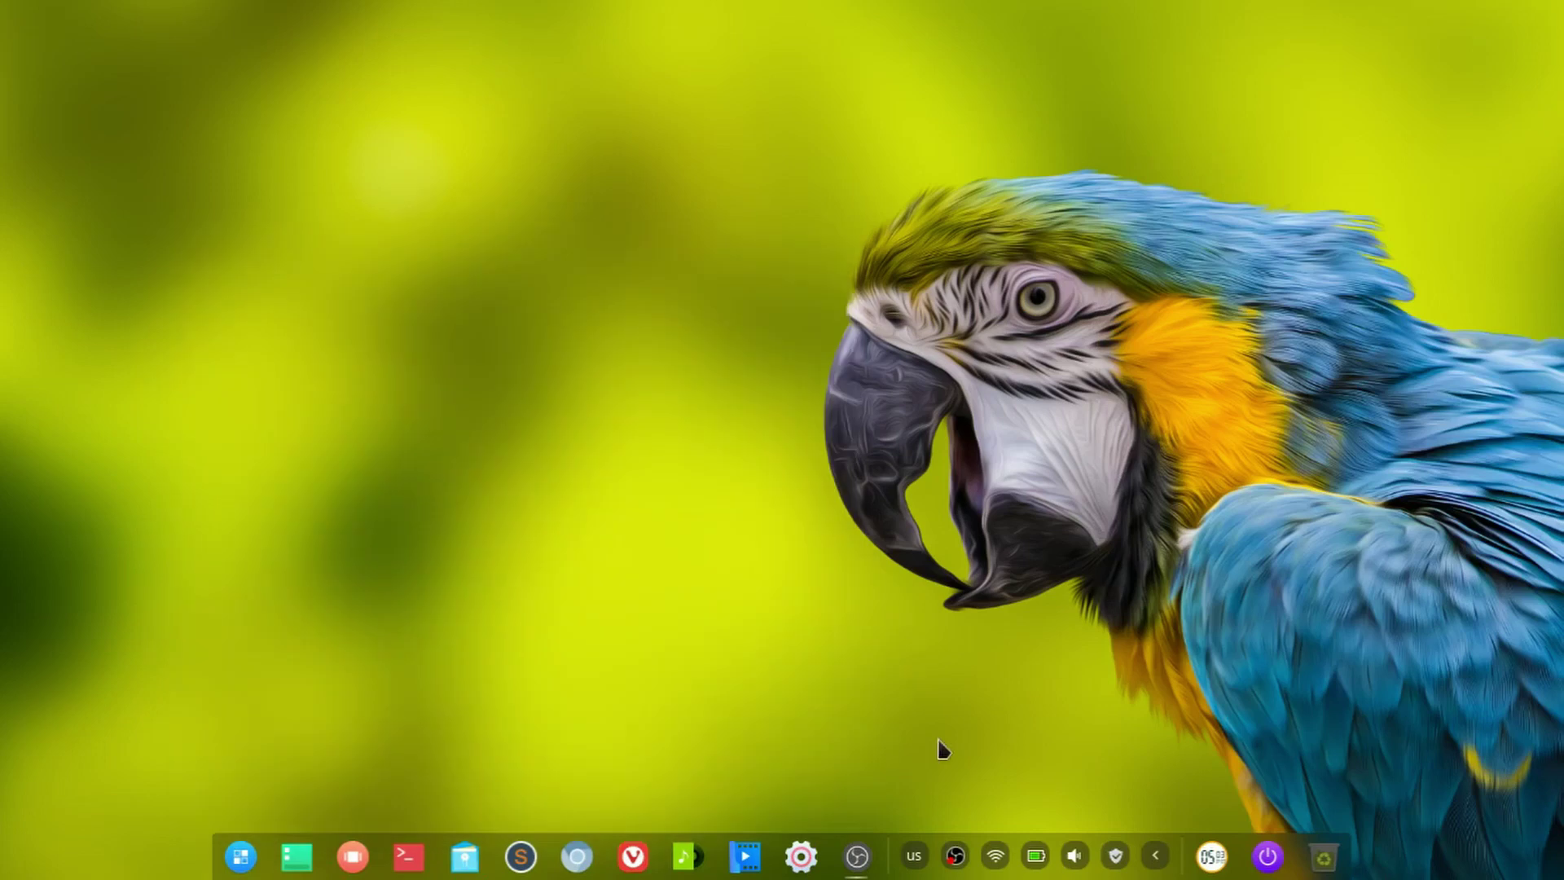
- Raise transparency through 0.55, 0.7 and 0.85 to 1 and view the opaque launcher
click(800, 855)
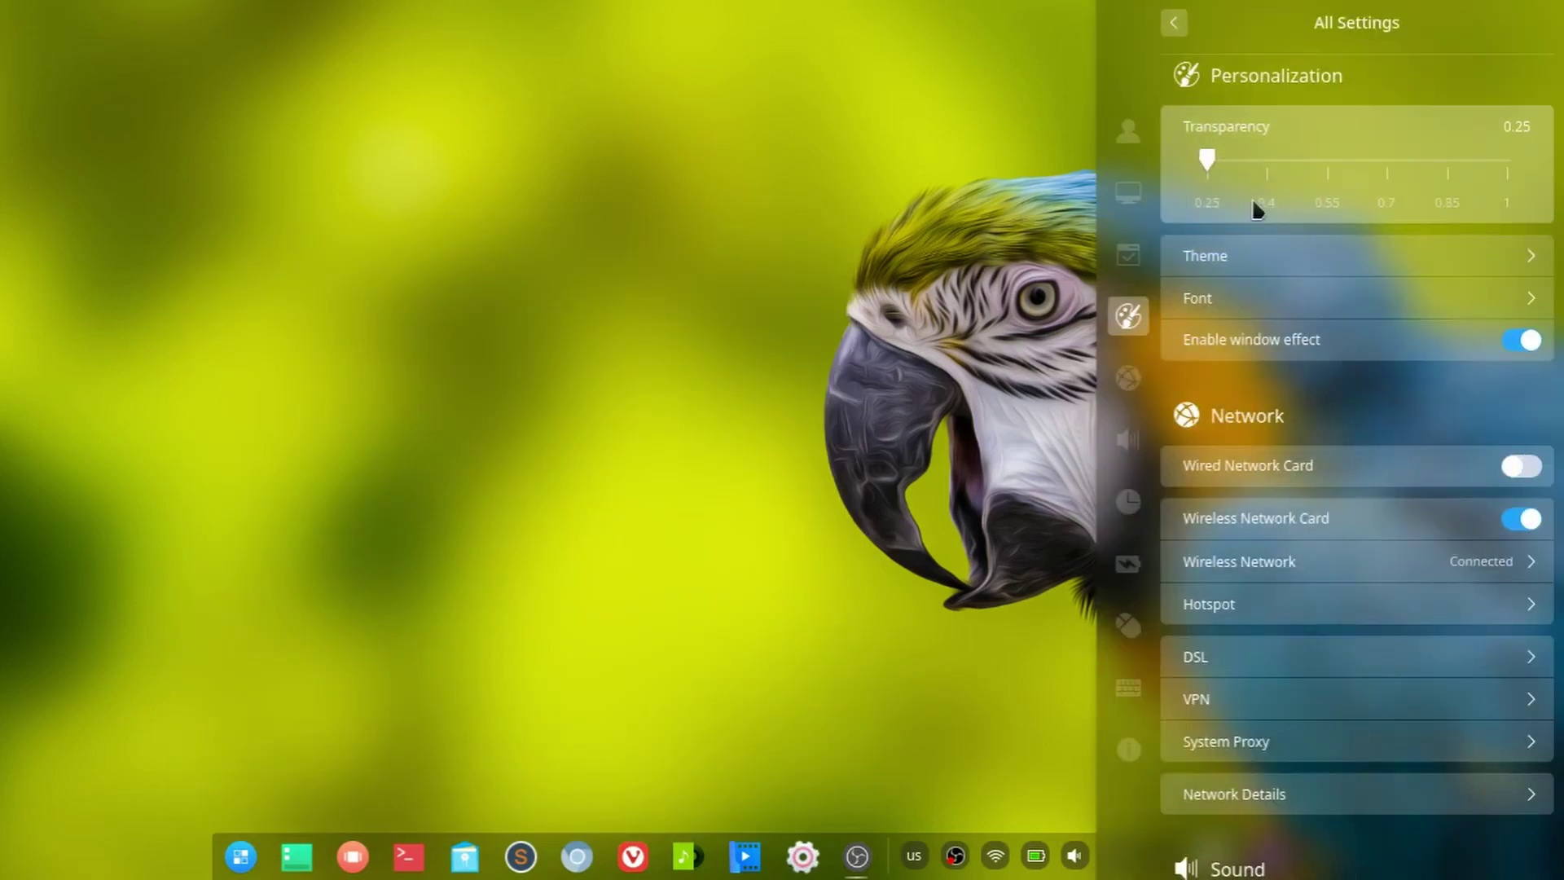
click(1337, 163)
click(1386, 163)
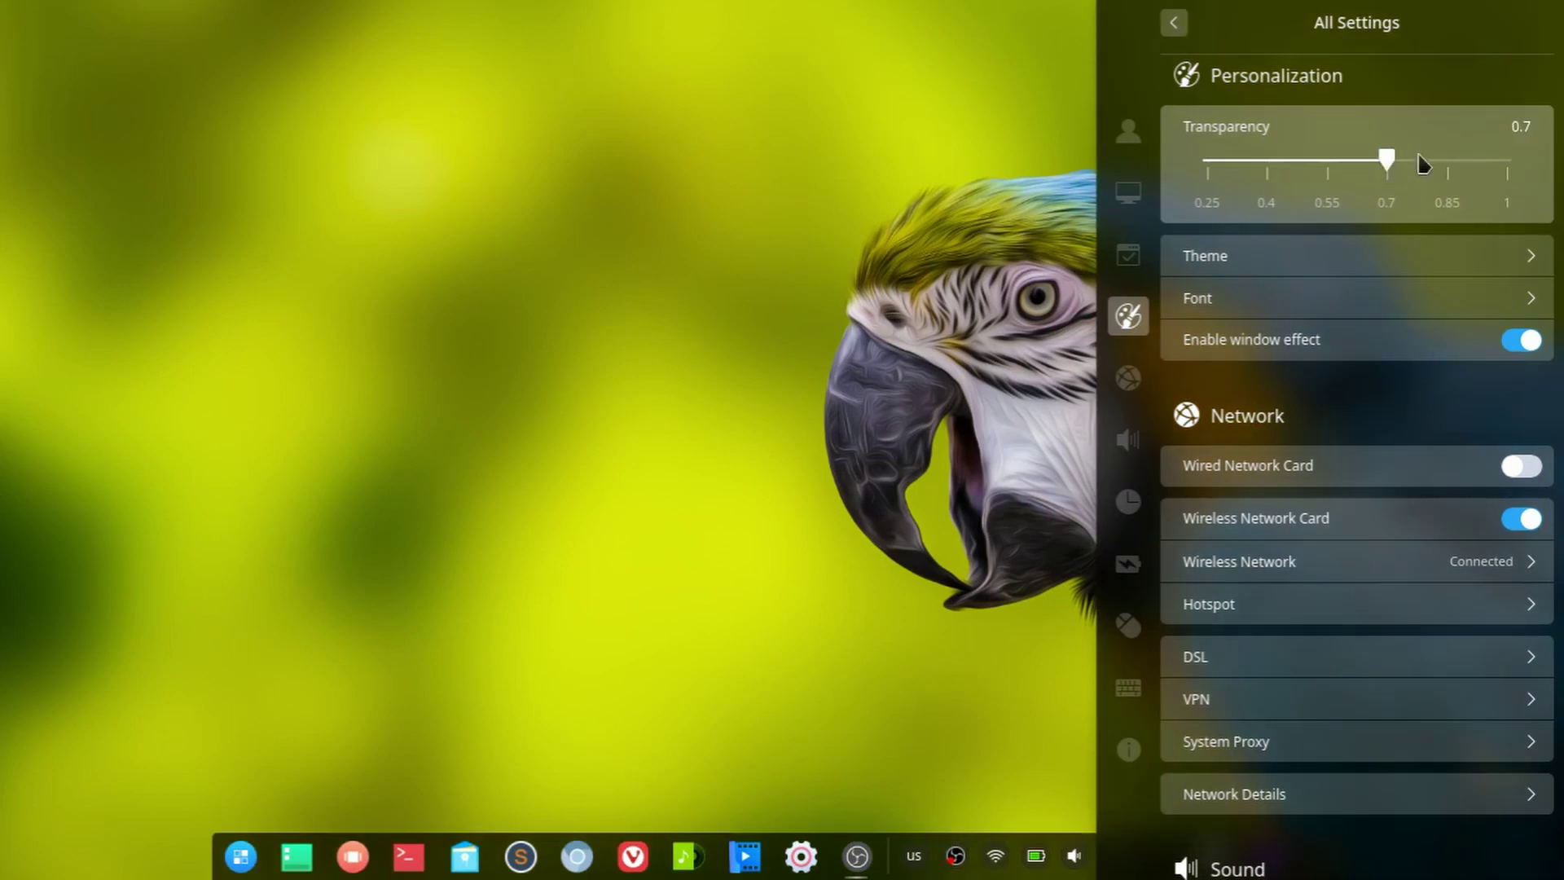
click(1443, 160)
click(1506, 160)
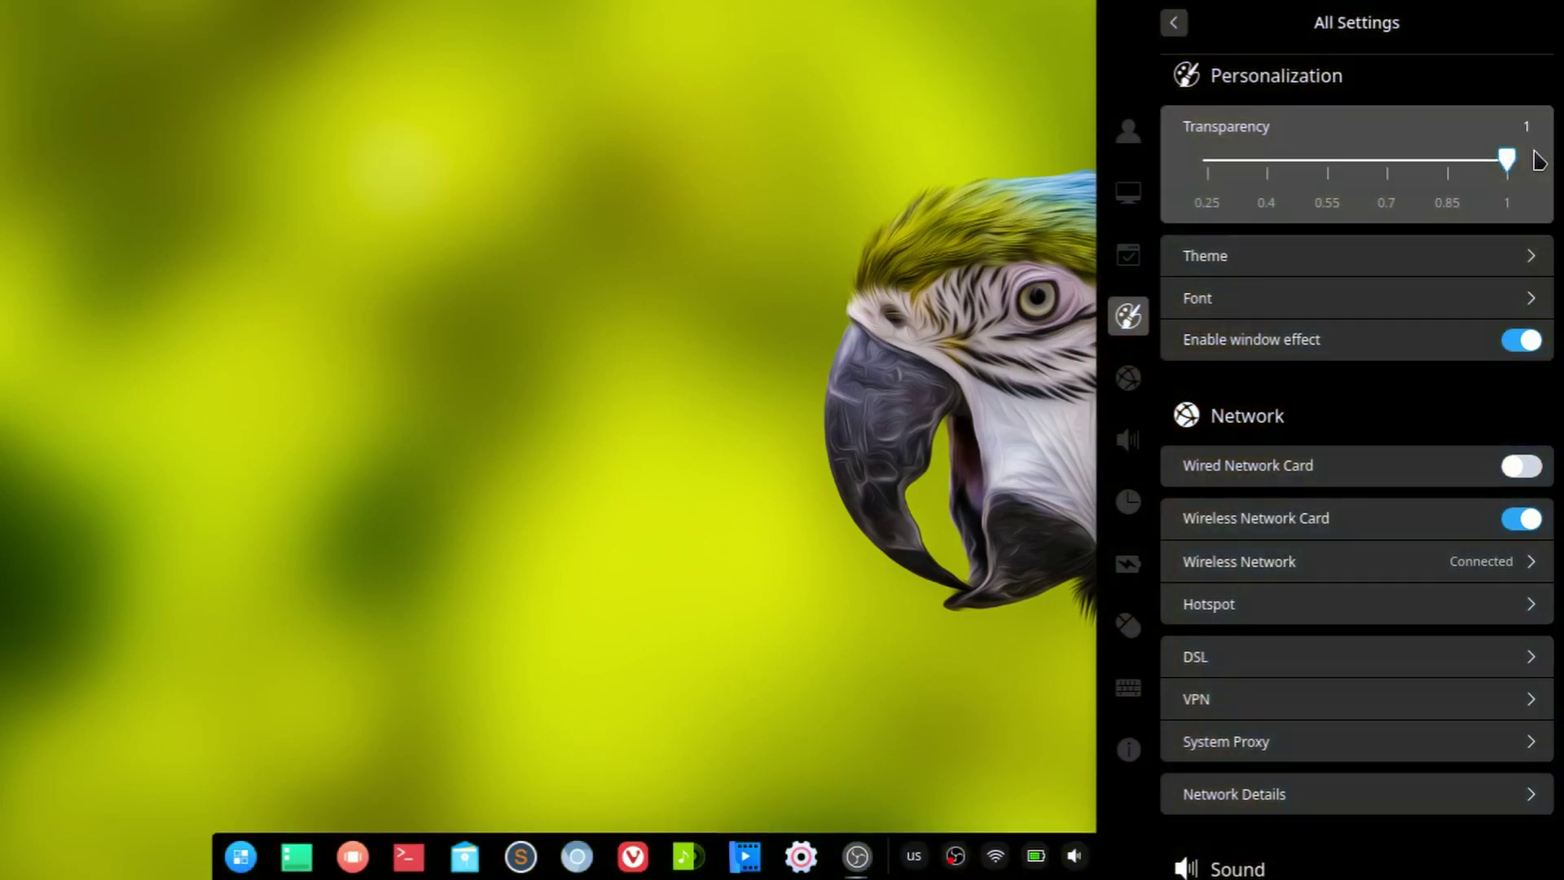
key(super)
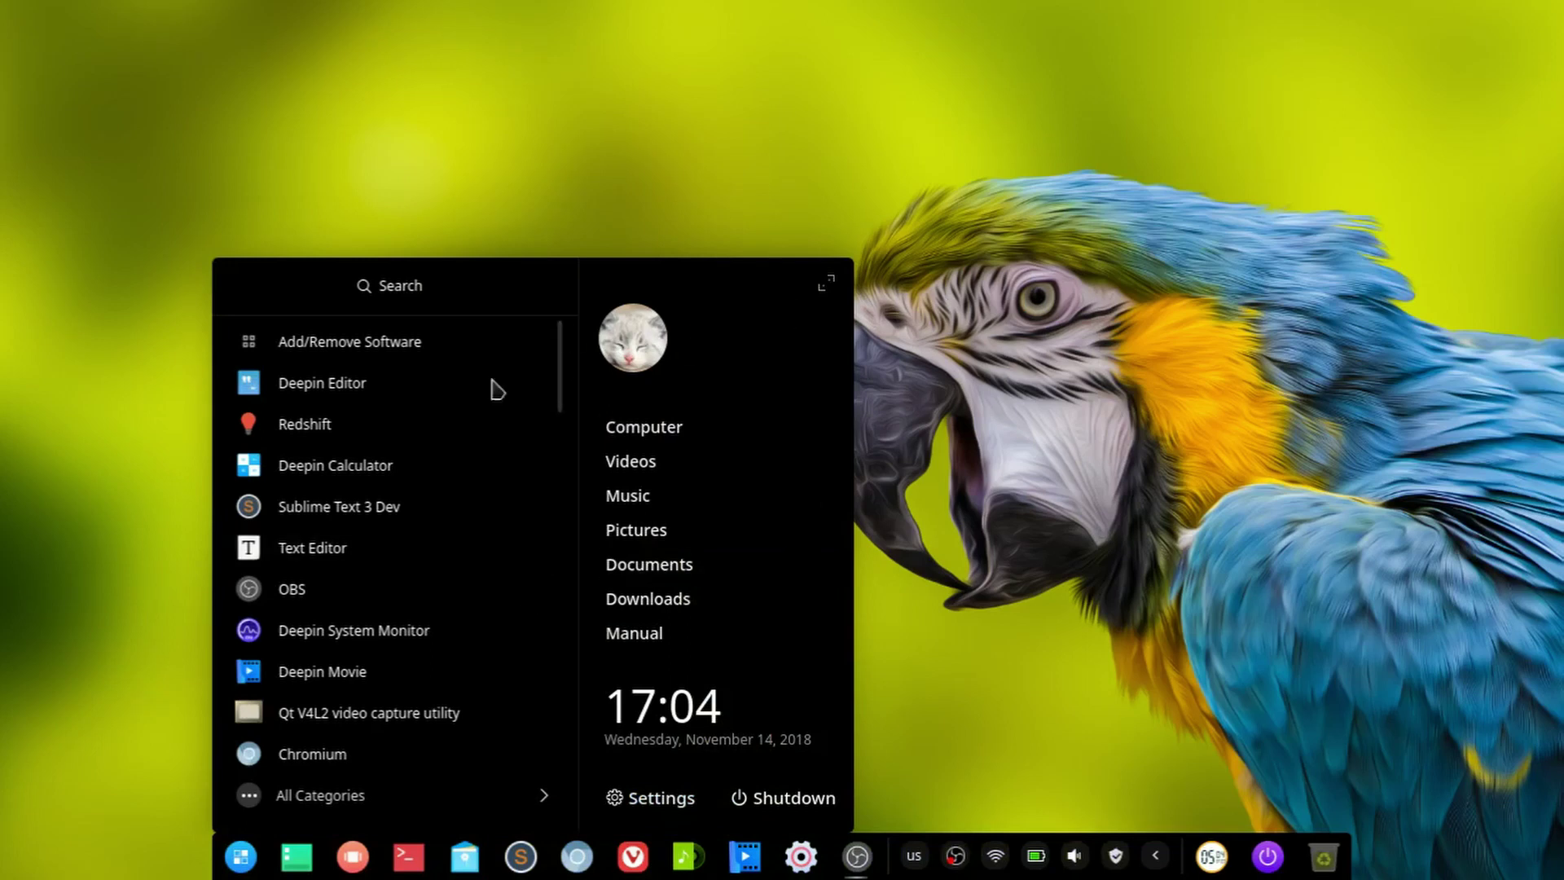
- Close the launcher and settings panel, then switch the dock to full-width Efficient Mode
click(960, 616)
click(803, 857)
click(761, 737)
right_click(783, 873)
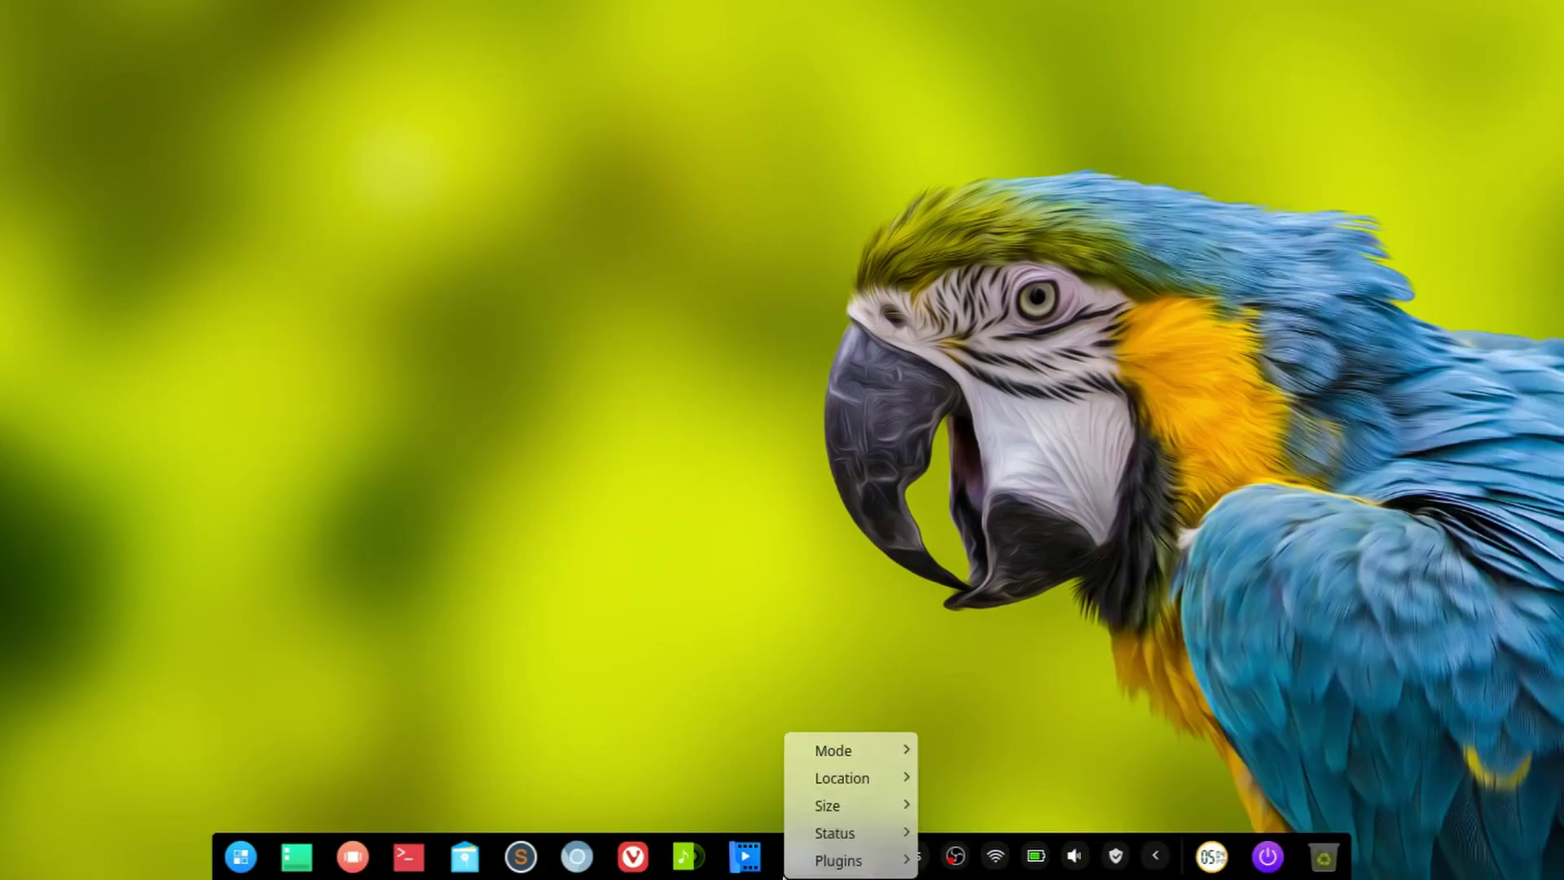
mouse_move(865, 748)
click(1000, 775)
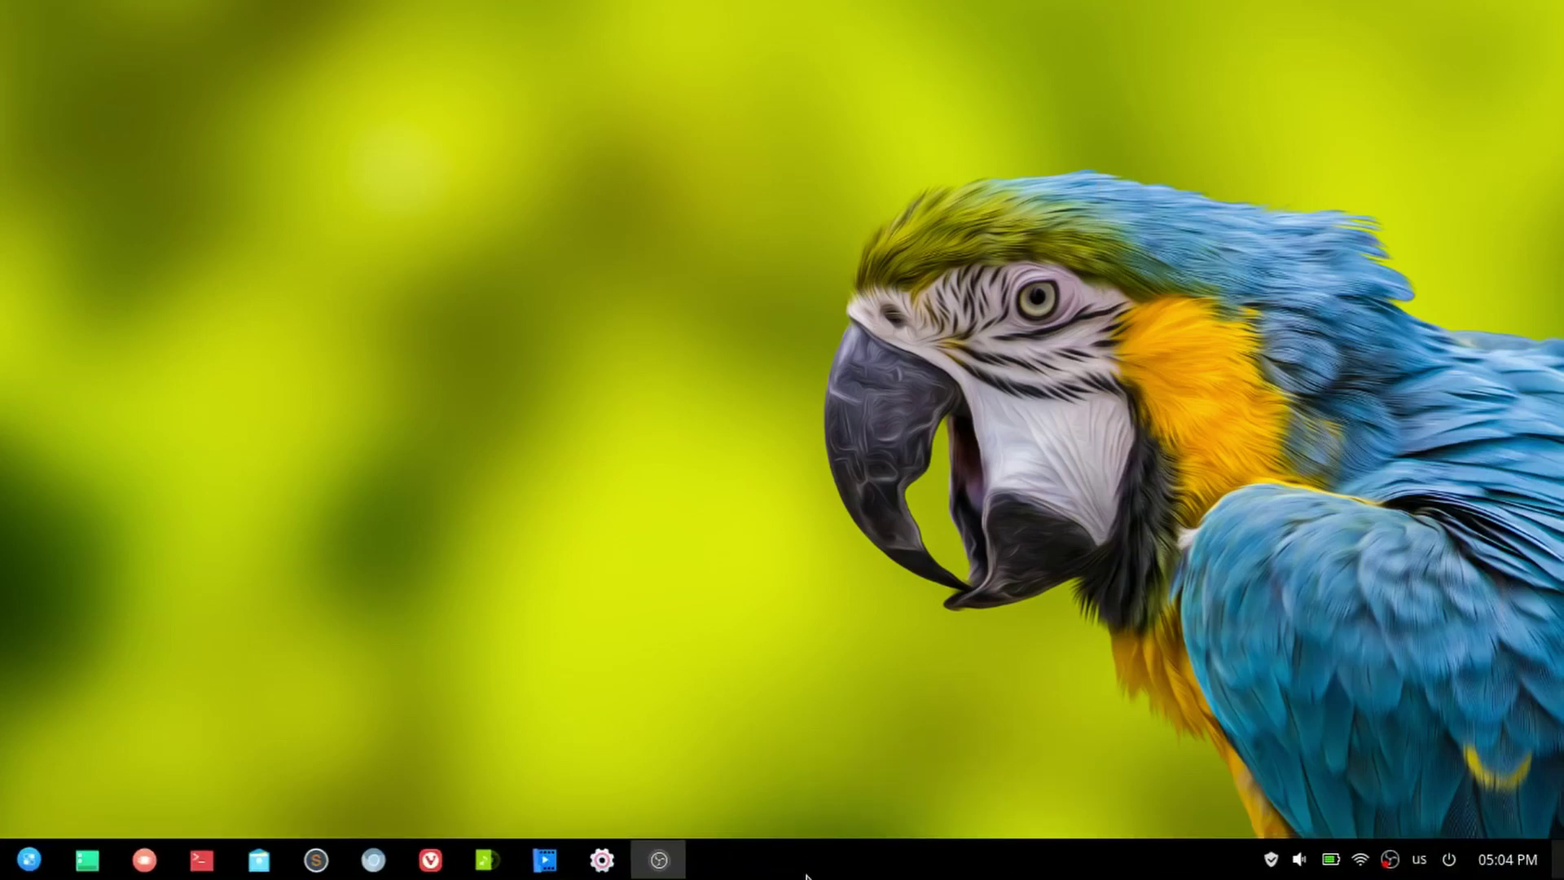
- Return the dock to centred Fashion Mode and reopen the settings panel
right_click(815, 856)
mouse_move(873, 769)
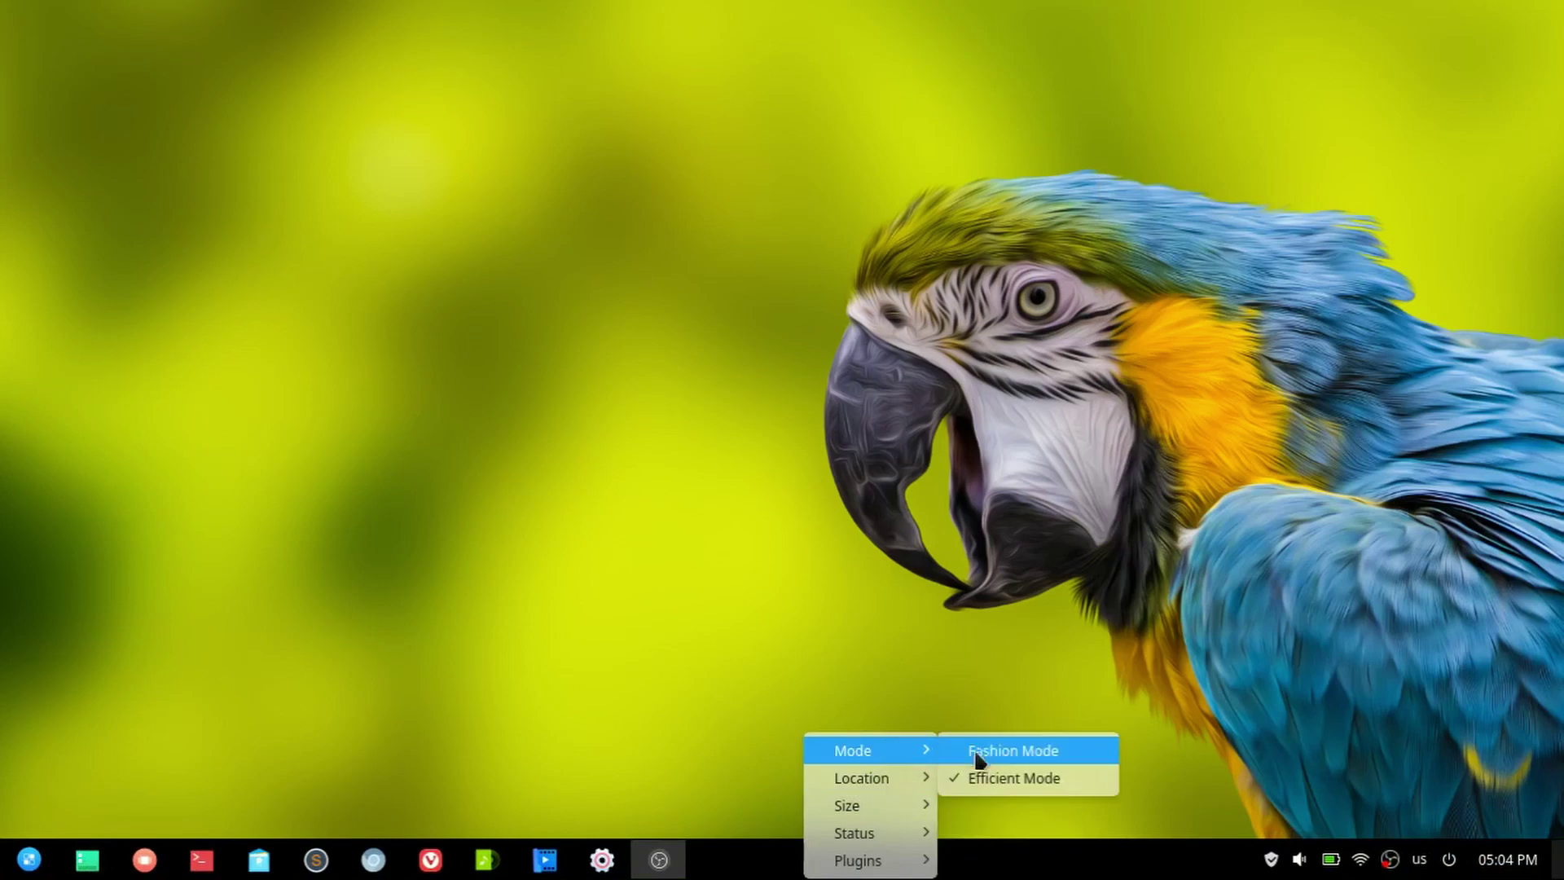
click(981, 747)
click(802, 854)
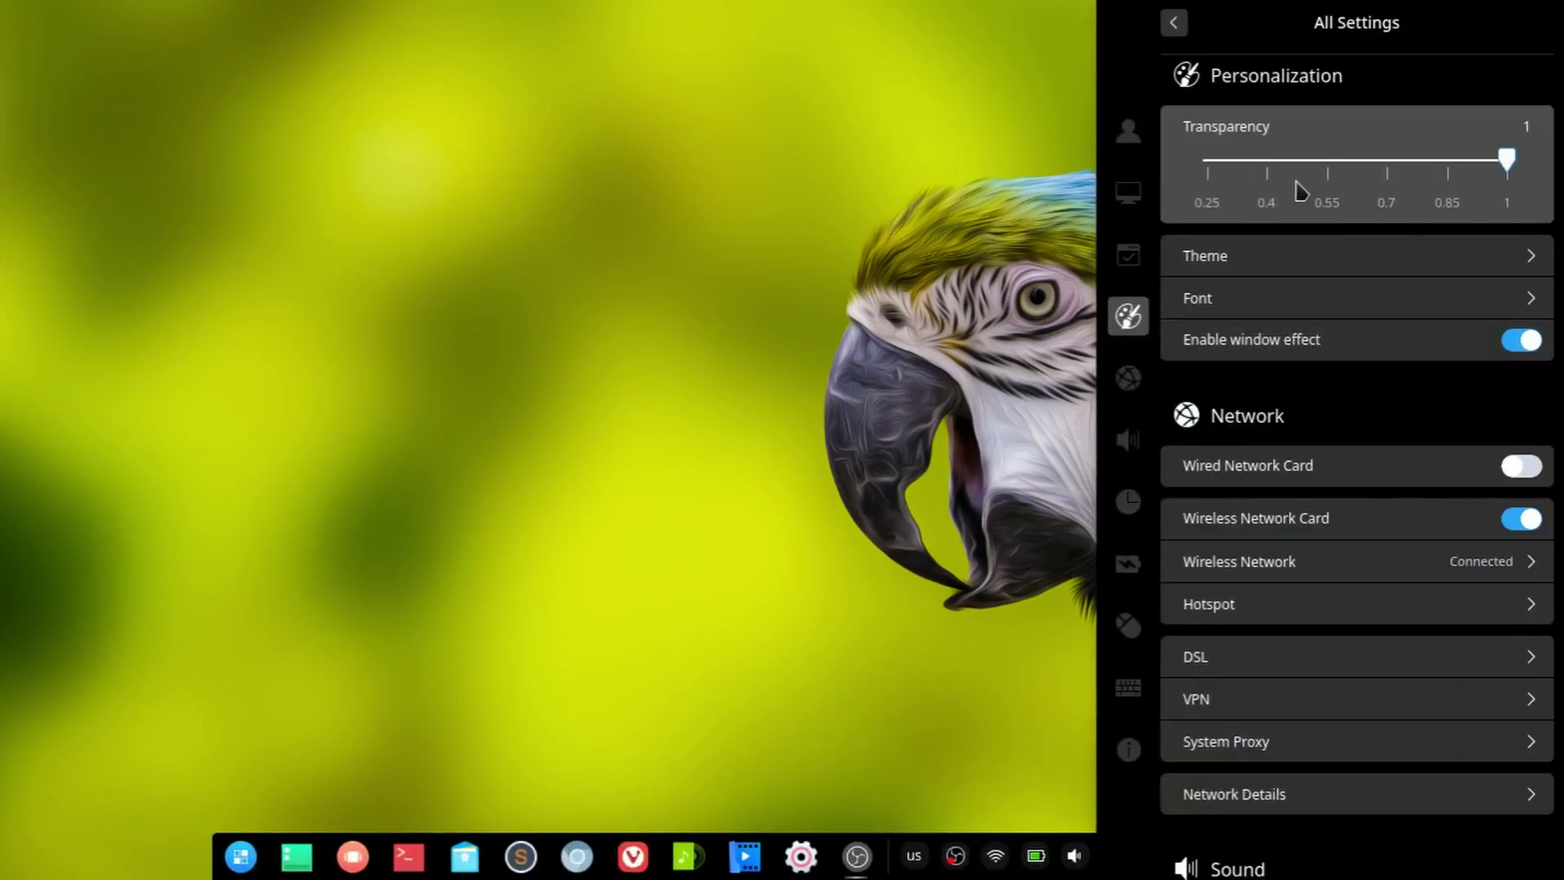
- Try transparency at 0.4, 0.55 and 0.85, settling back on 0.4
click(1266, 162)
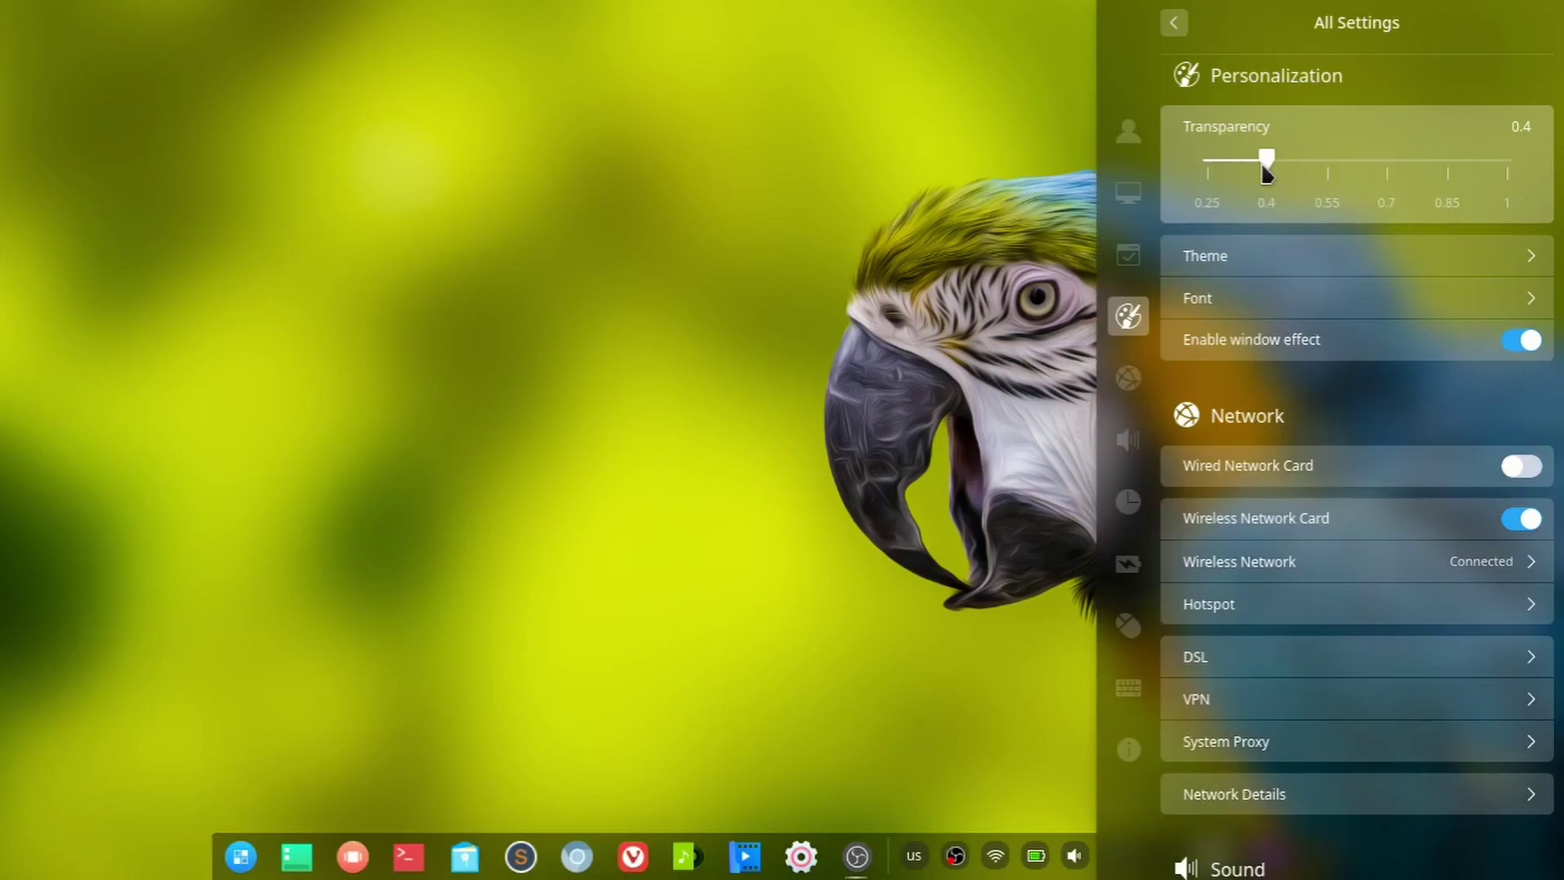
click(1319, 161)
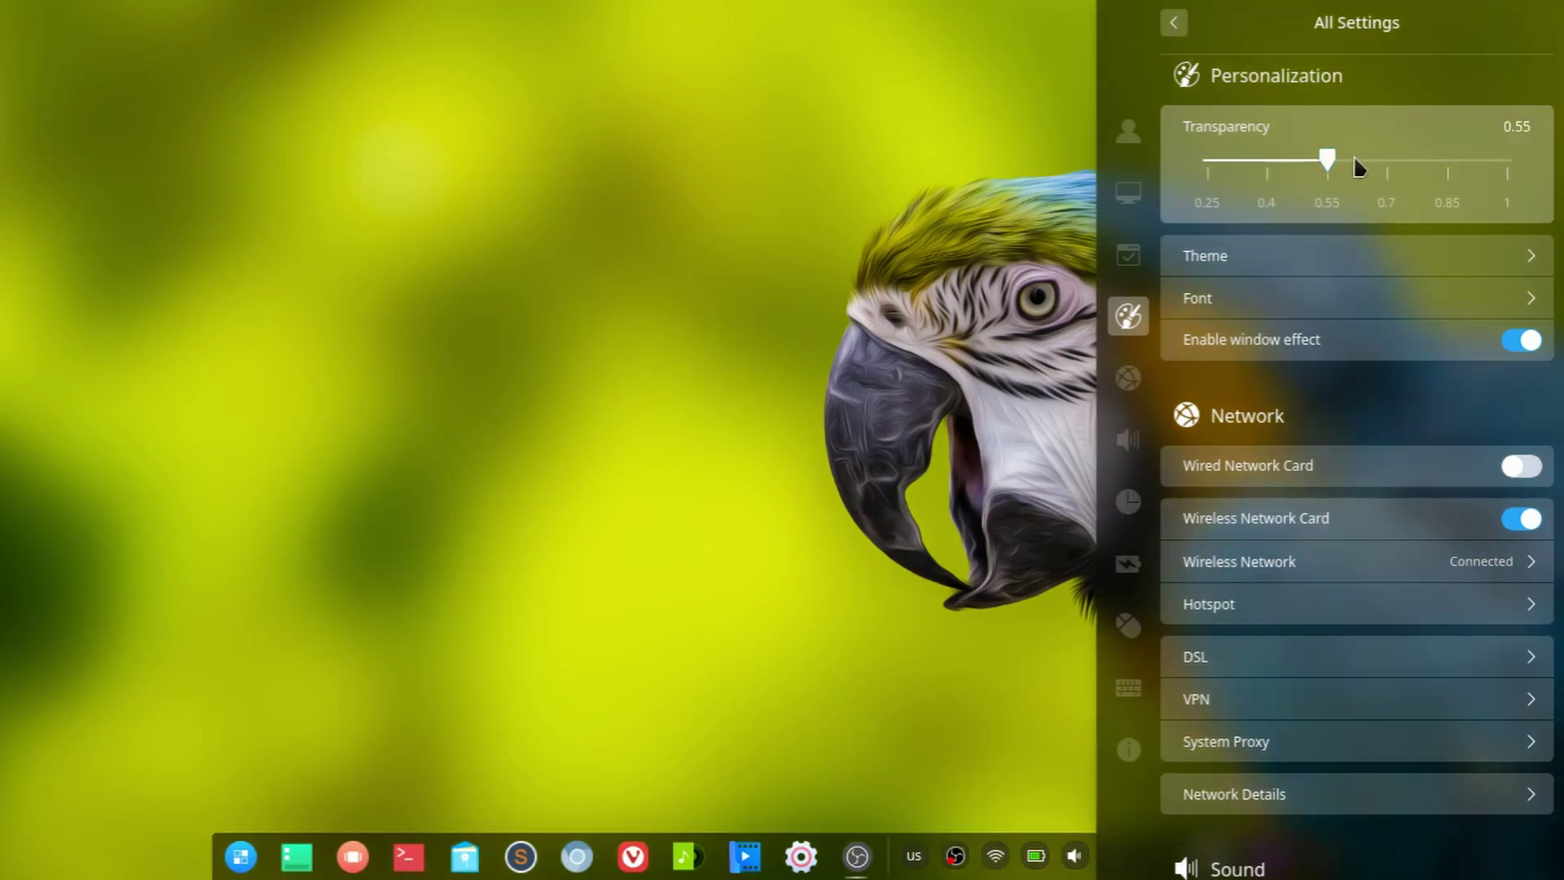
click(1427, 168)
click(1277, 175)
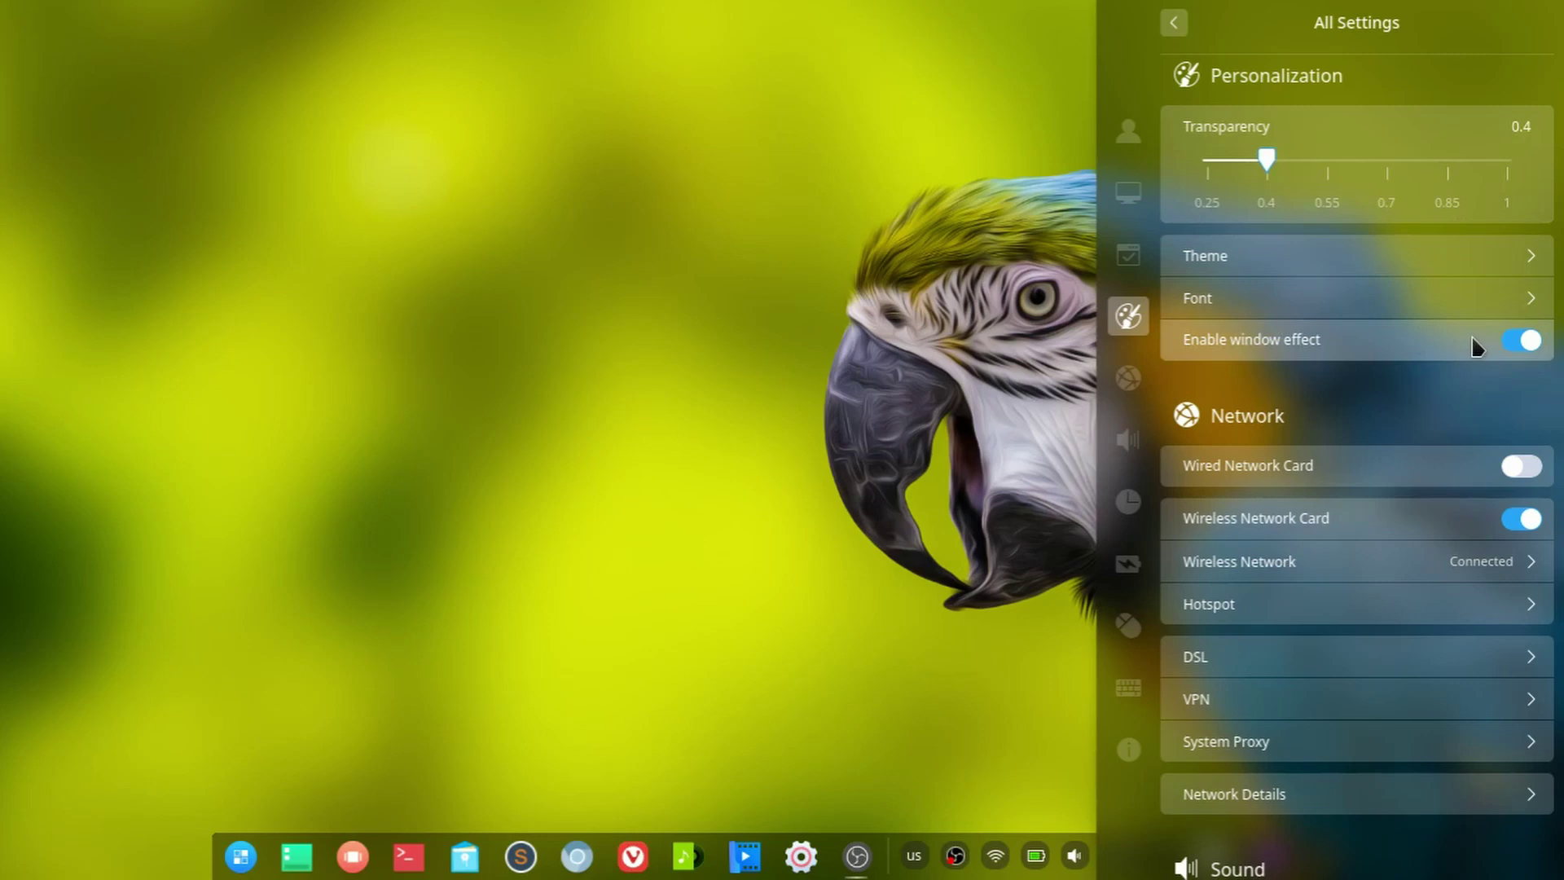
- Turn off window effects, enable the wired network card, and close the settings panel
click(1518, 340)
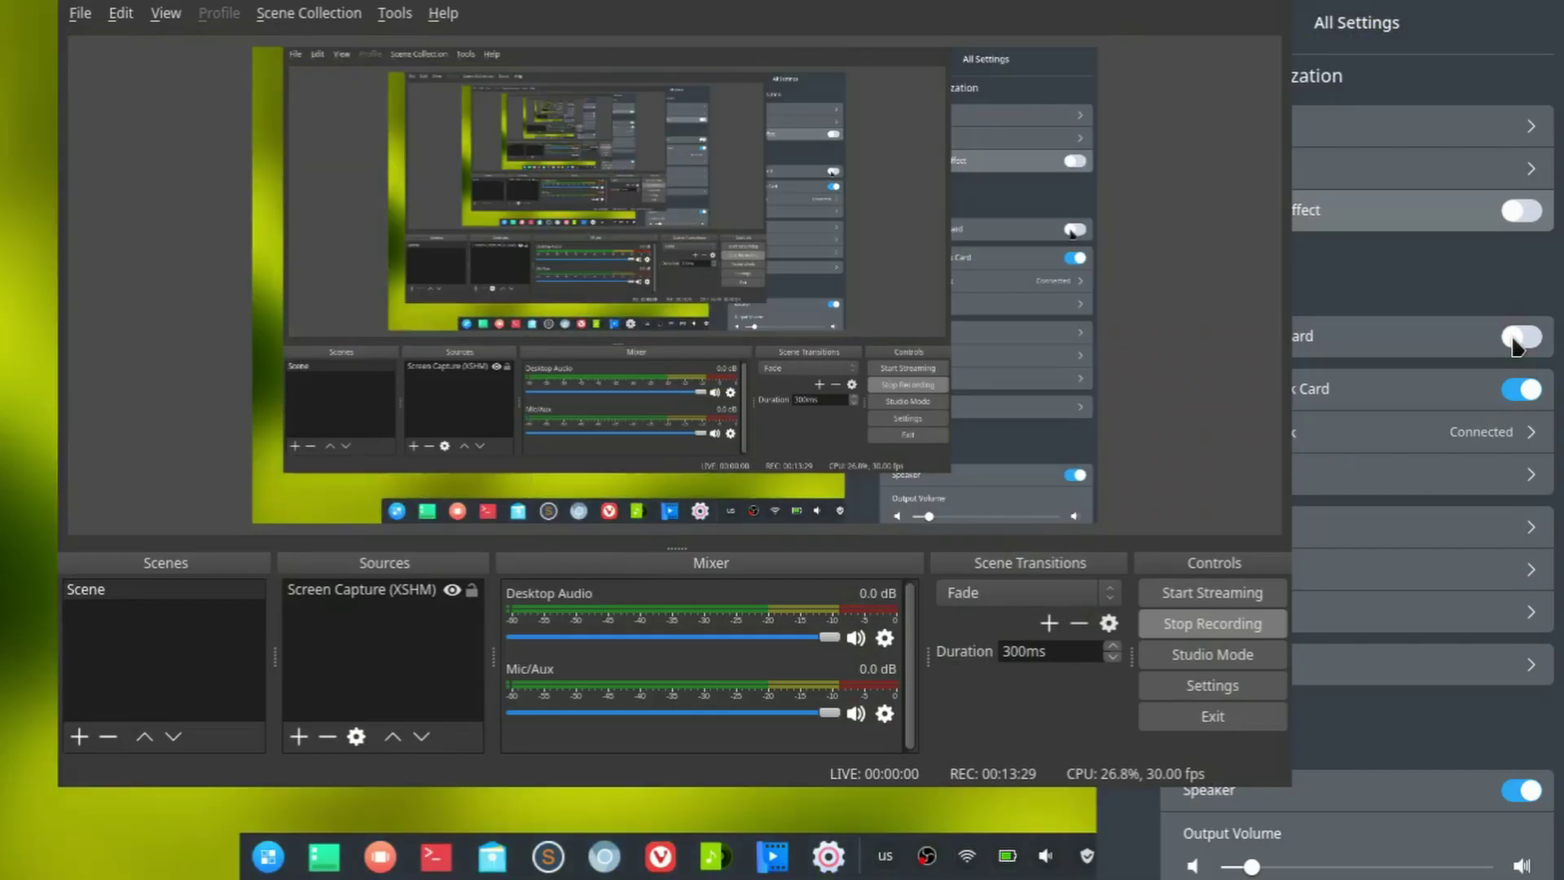
click(1518, 341)
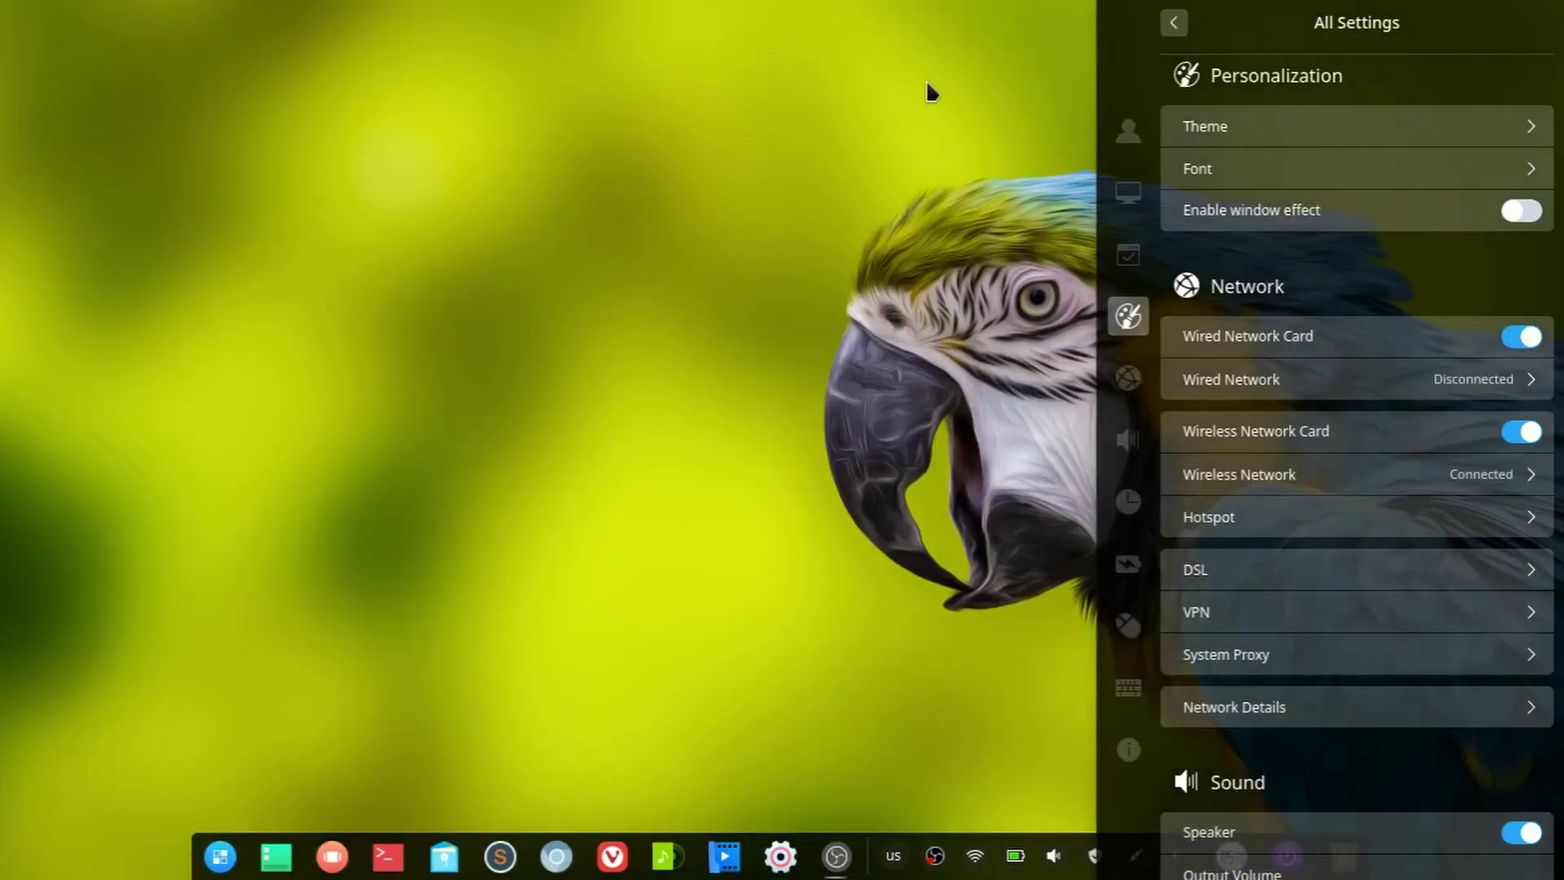
click(926, 80)
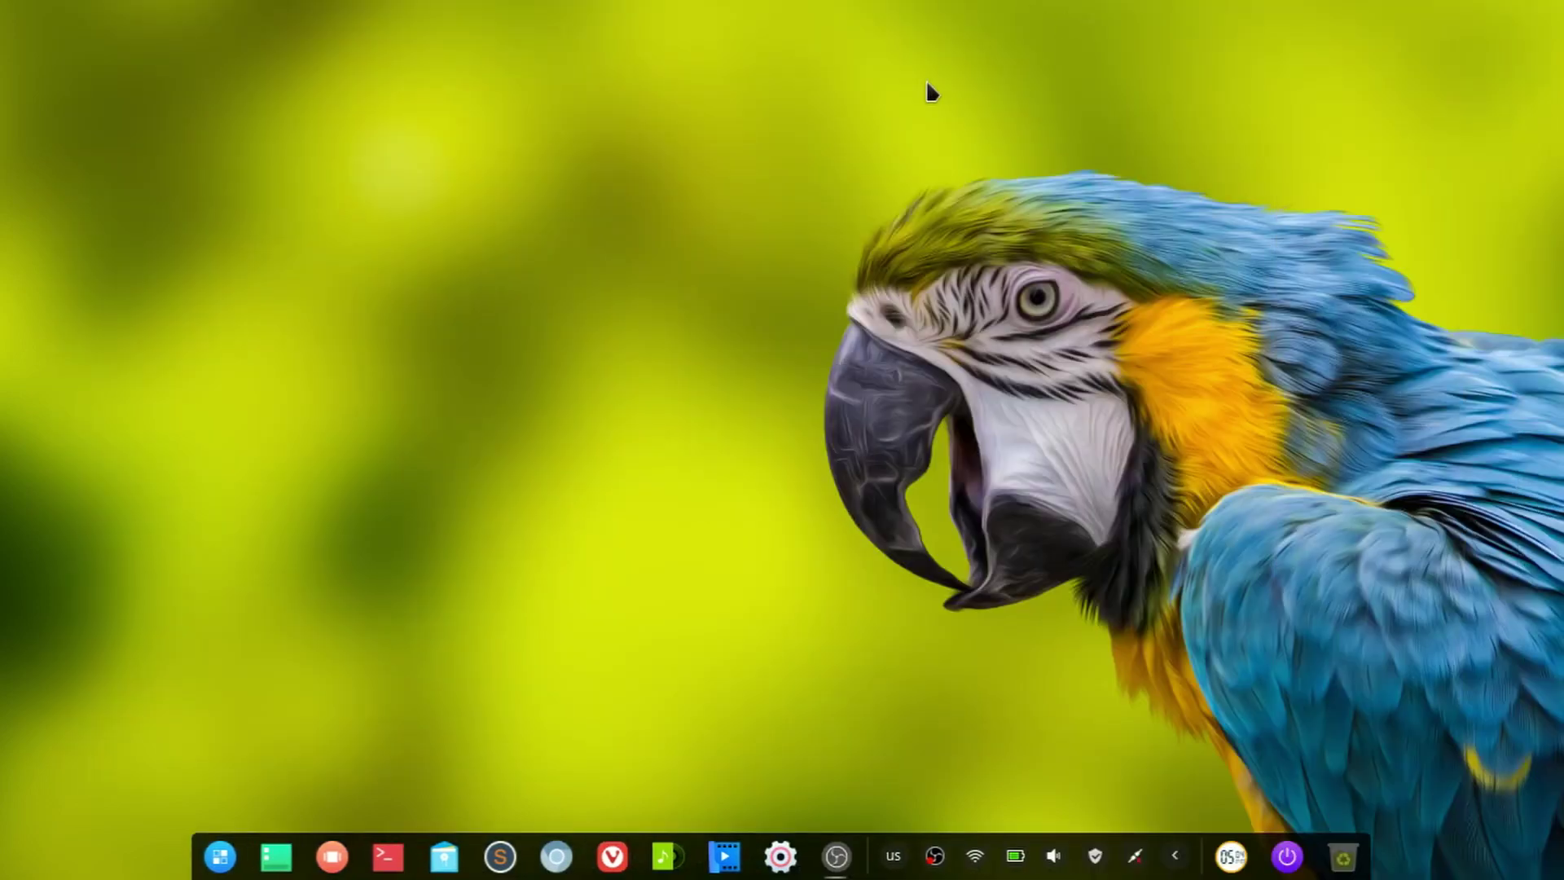
- Minimize the OBS window and reopen the settings panel
click(782, 857)
click(822, 860)
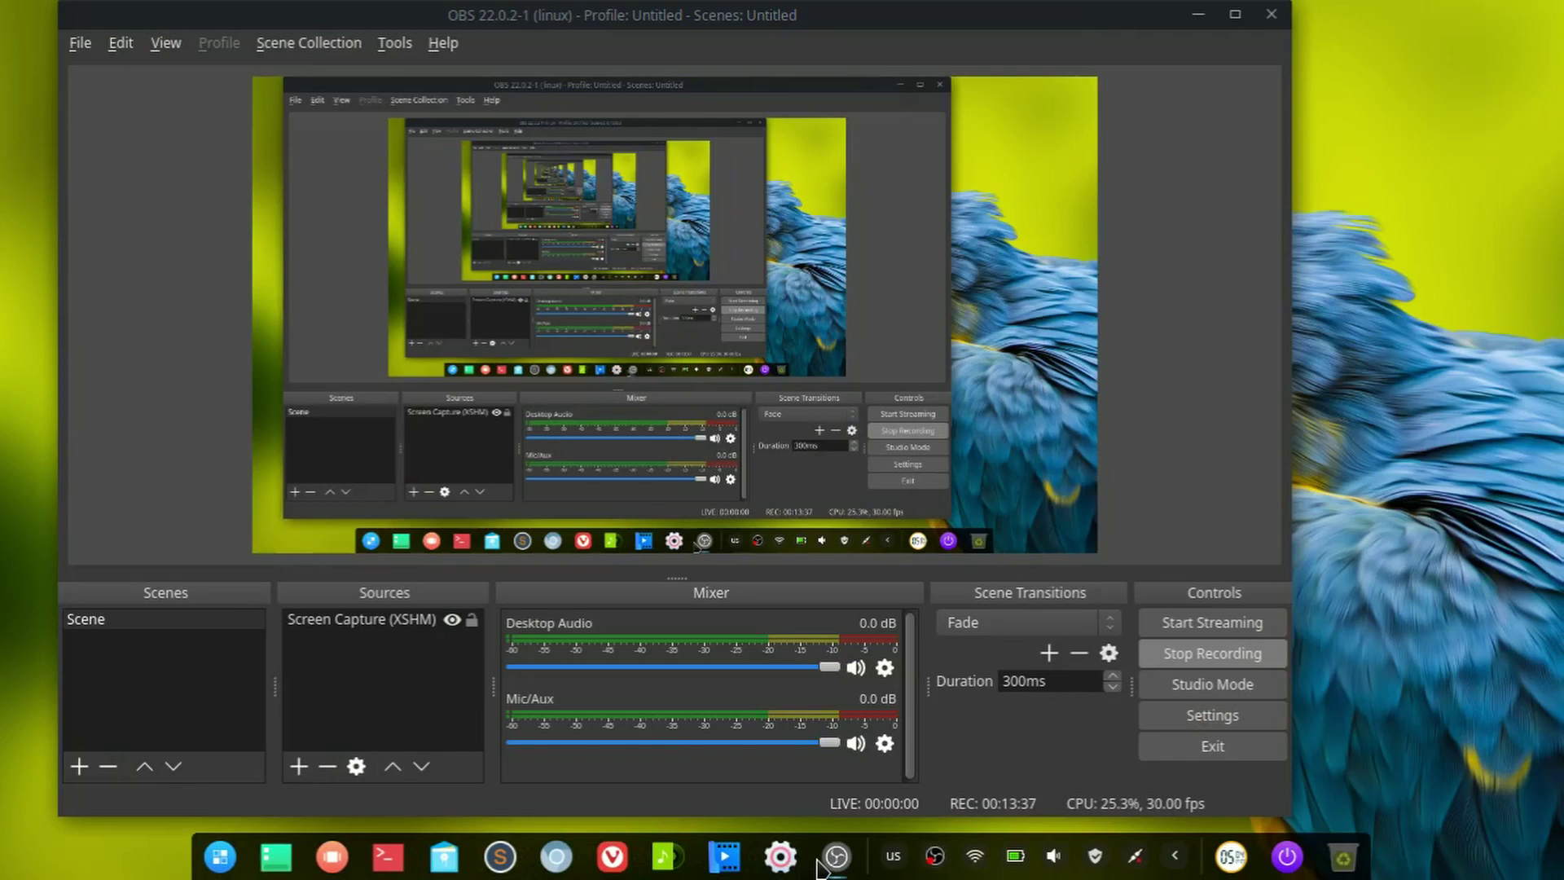
click(818, 865)
click(780, 857)
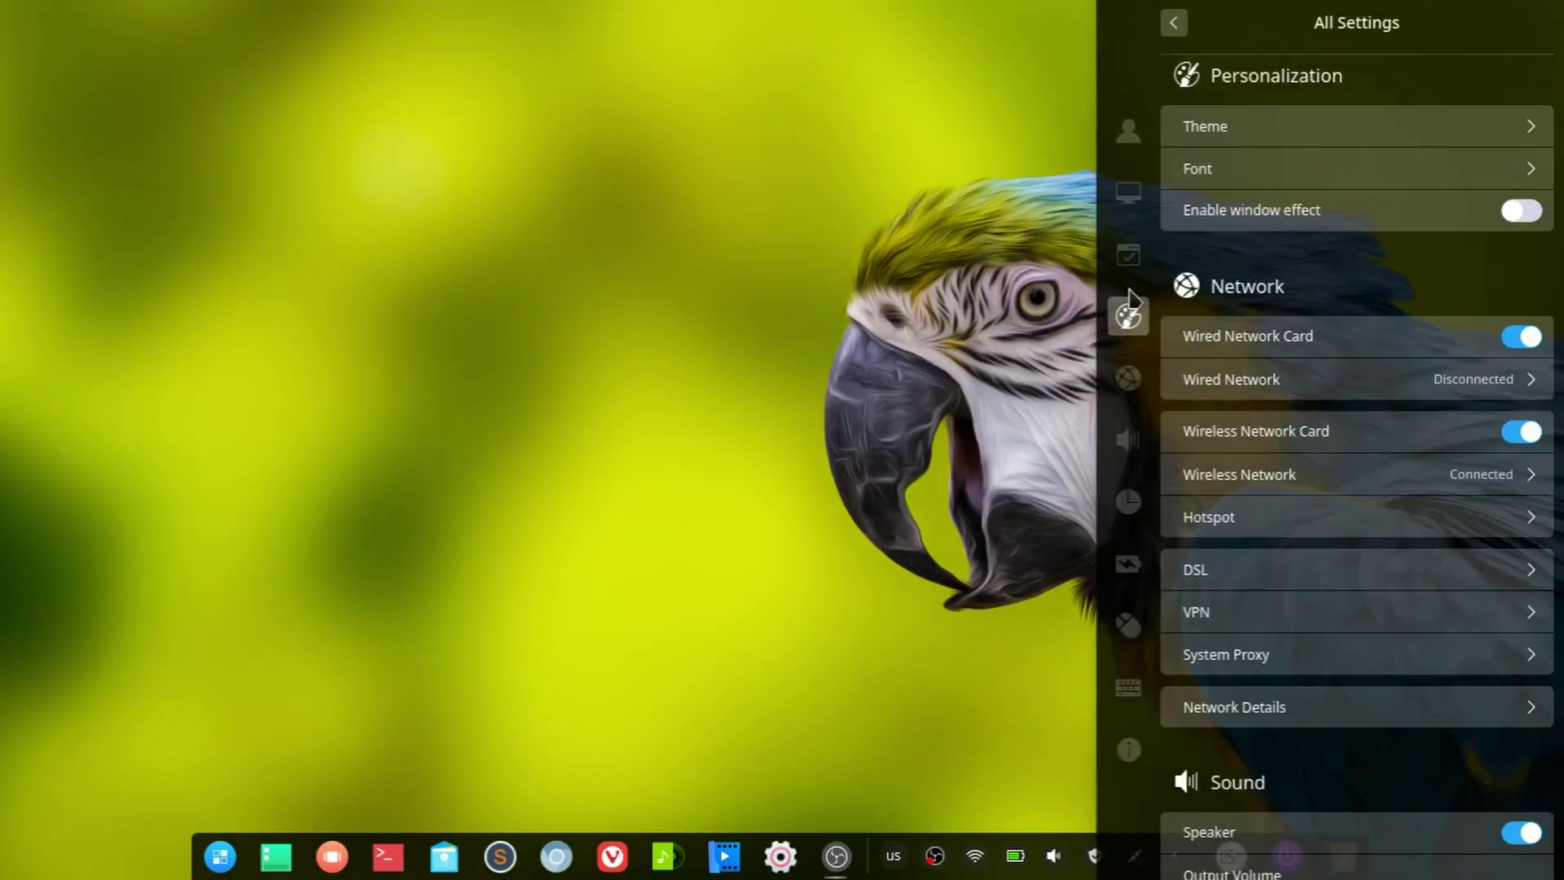
- Go from Default Applications back to Personalization and turn window effects back on
click(1128, 255)
click(1128, 317)
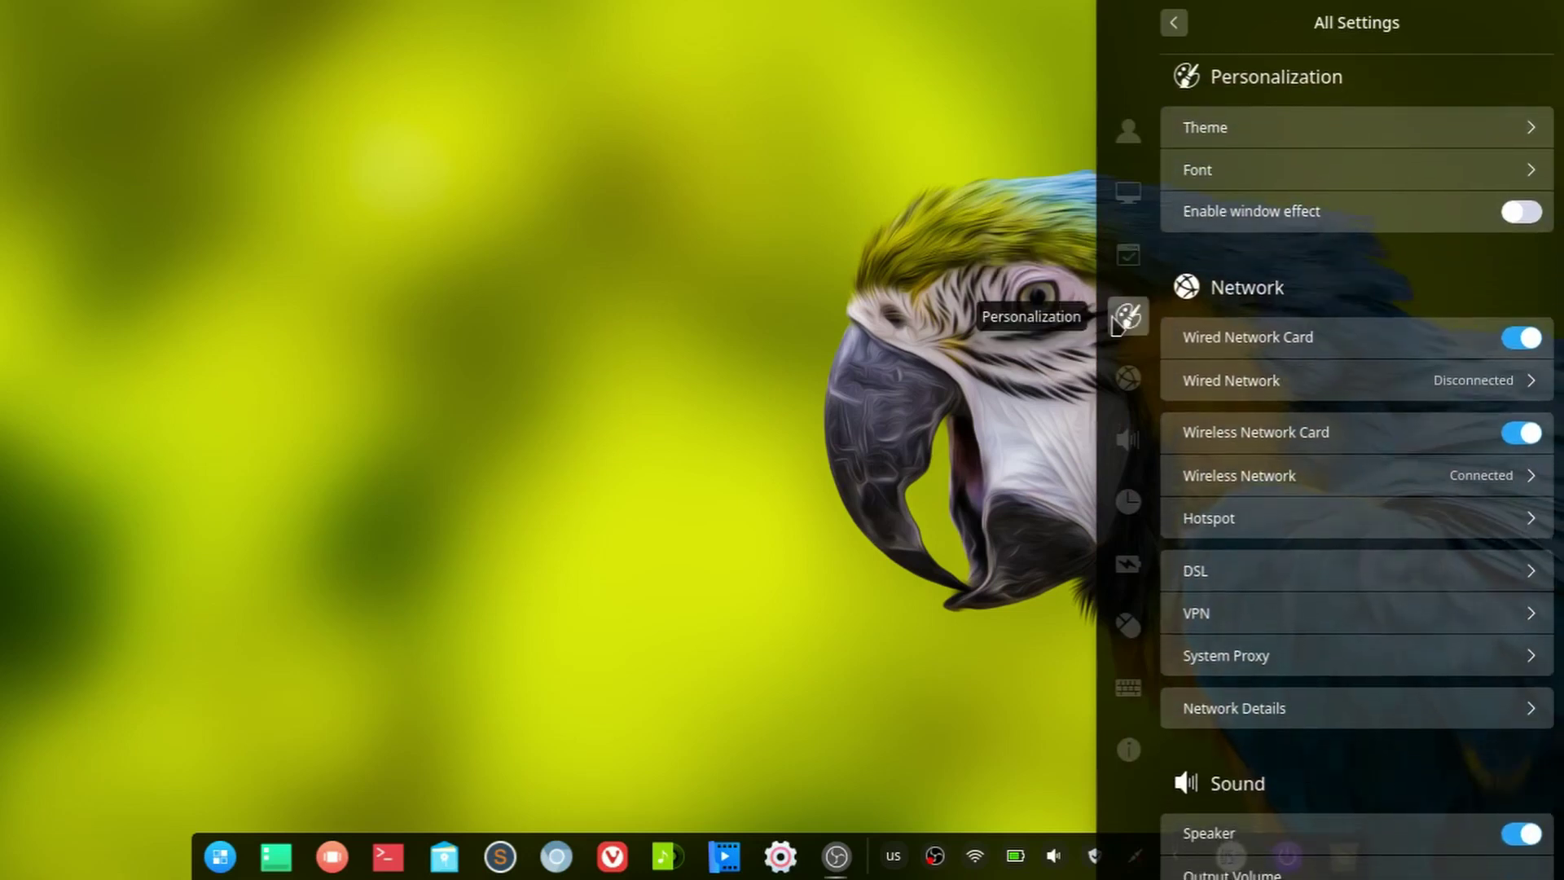
click(1521, 211)
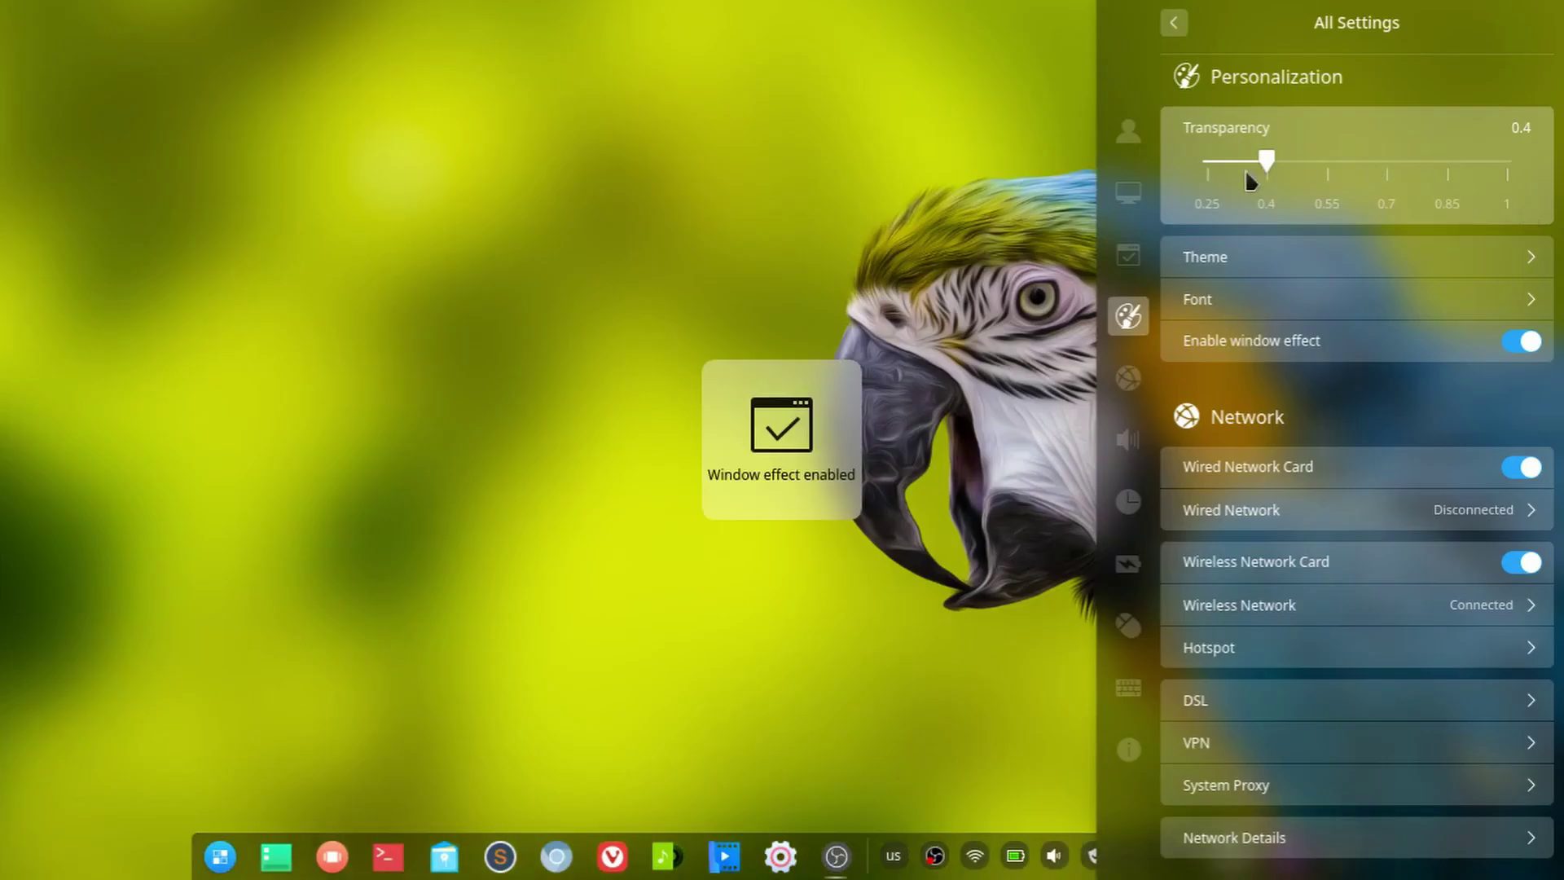
- Open the Theme page and scroll through its icon and cursor themes
click(1380, 255)
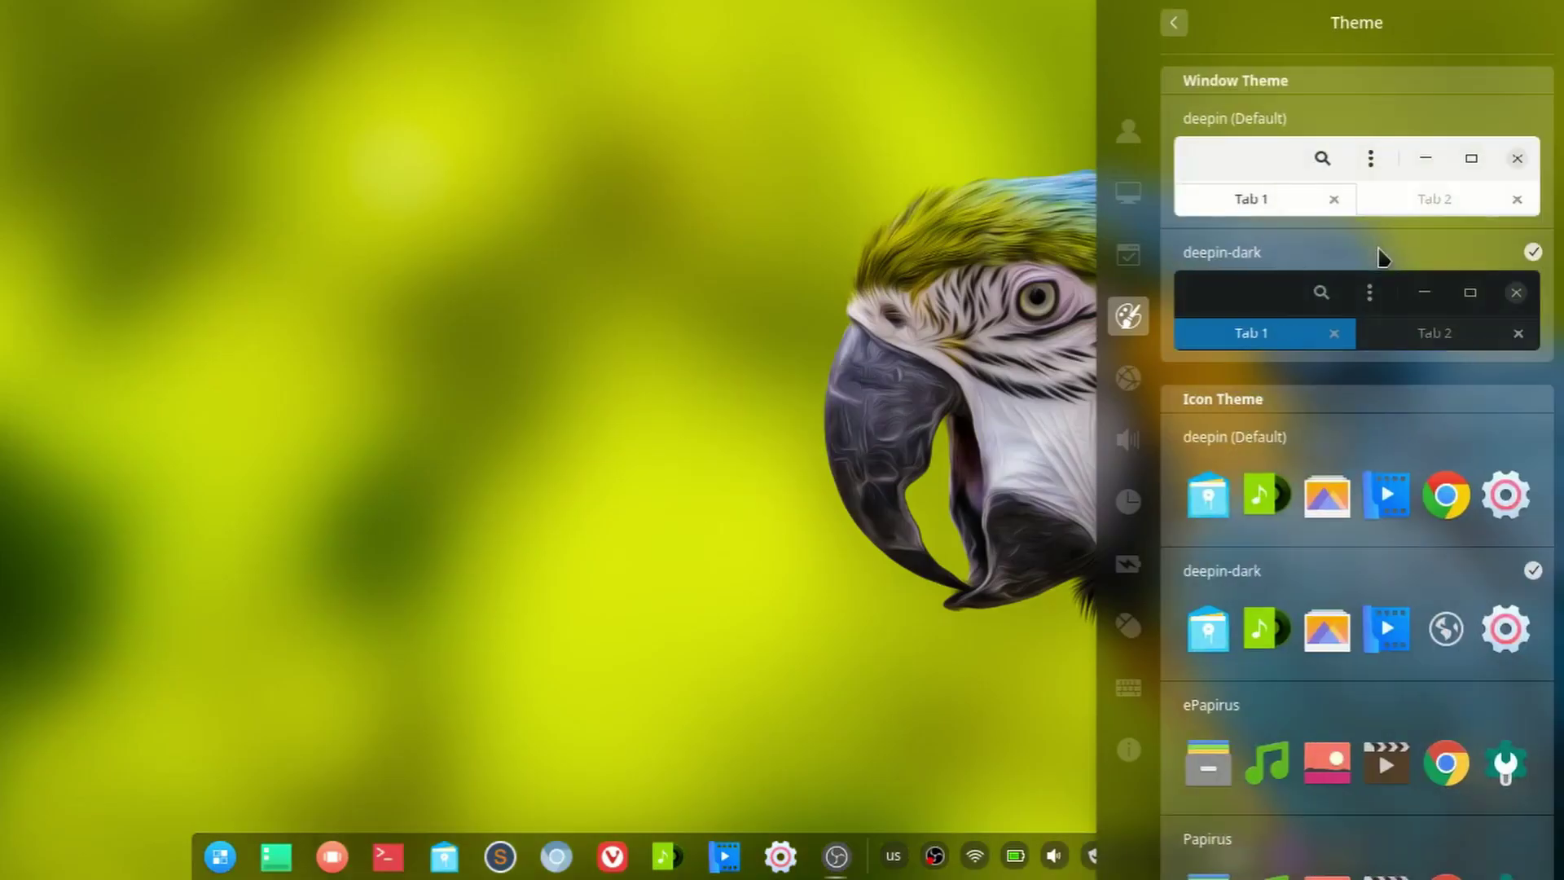
scroll(1380, 255, down, 13)
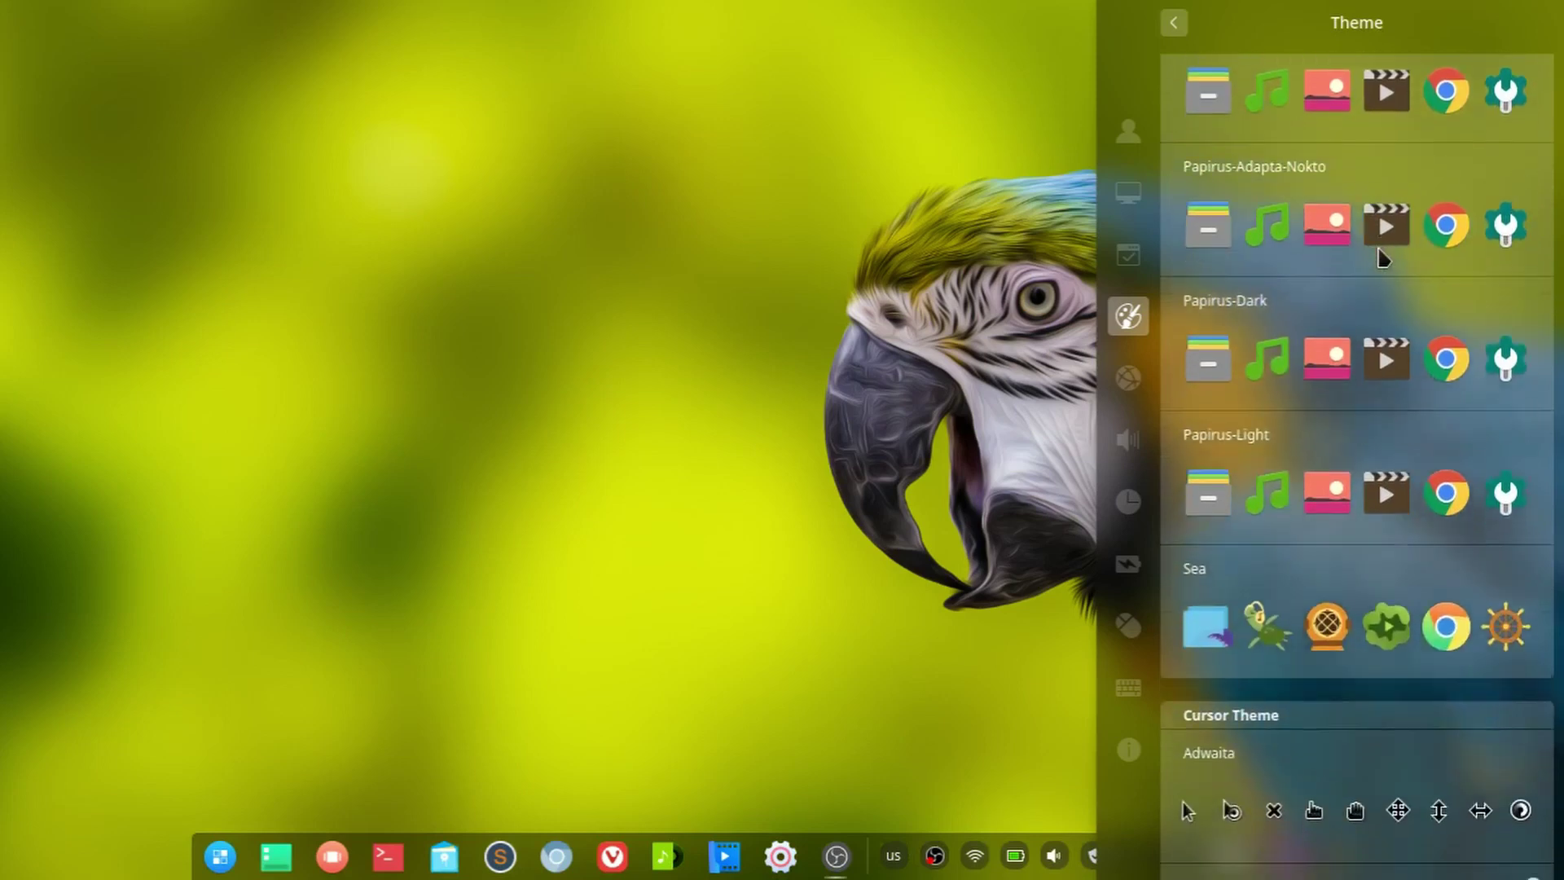
scroll(1381, 255, up, 13)
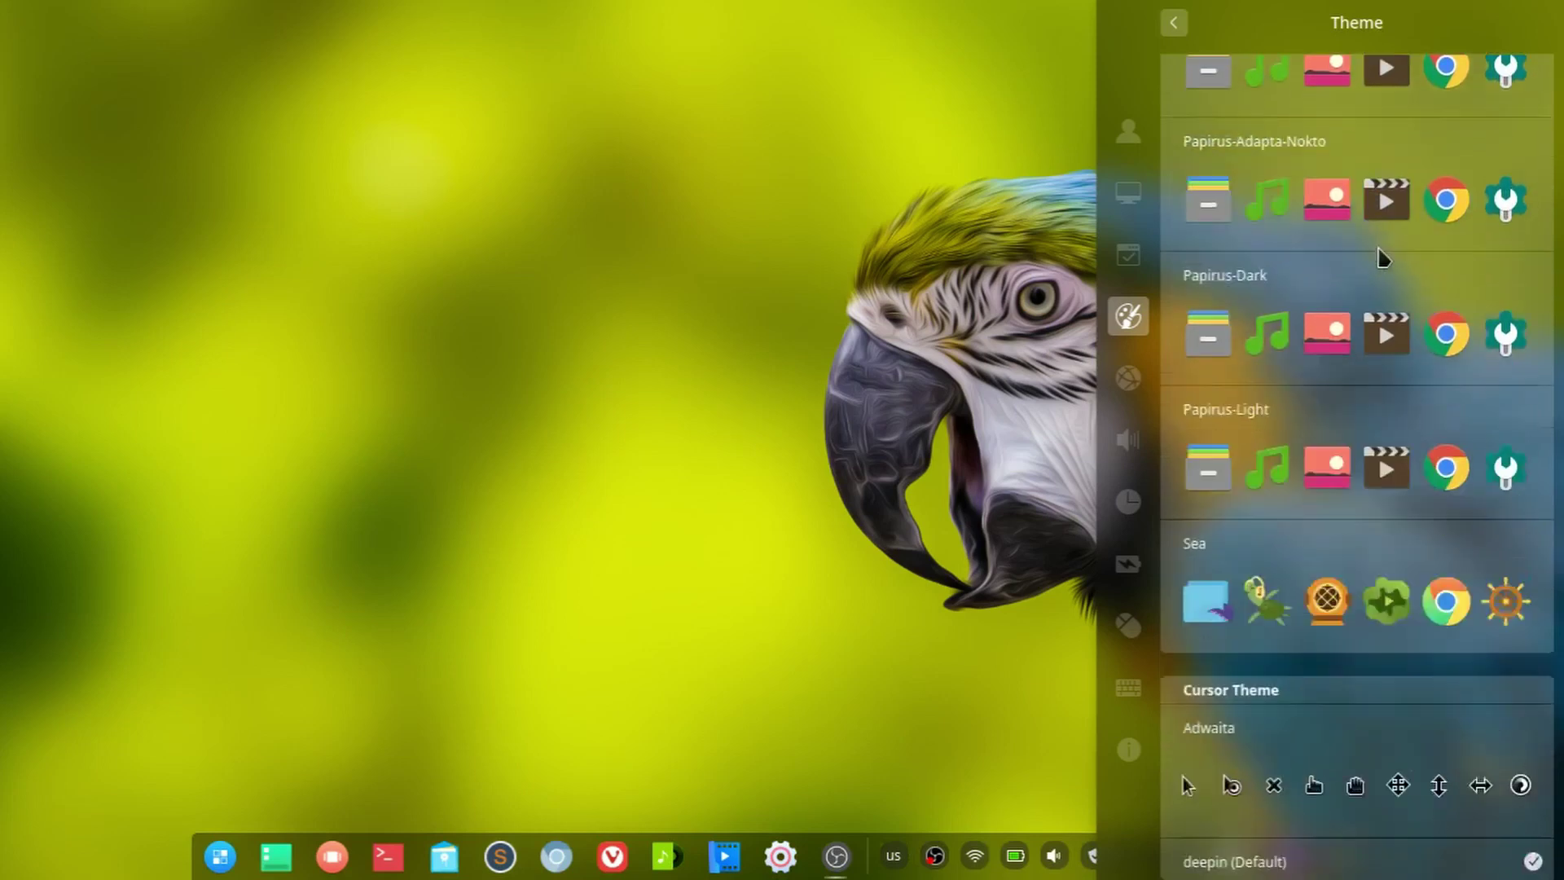
scroll(1382, 256, down, 8)
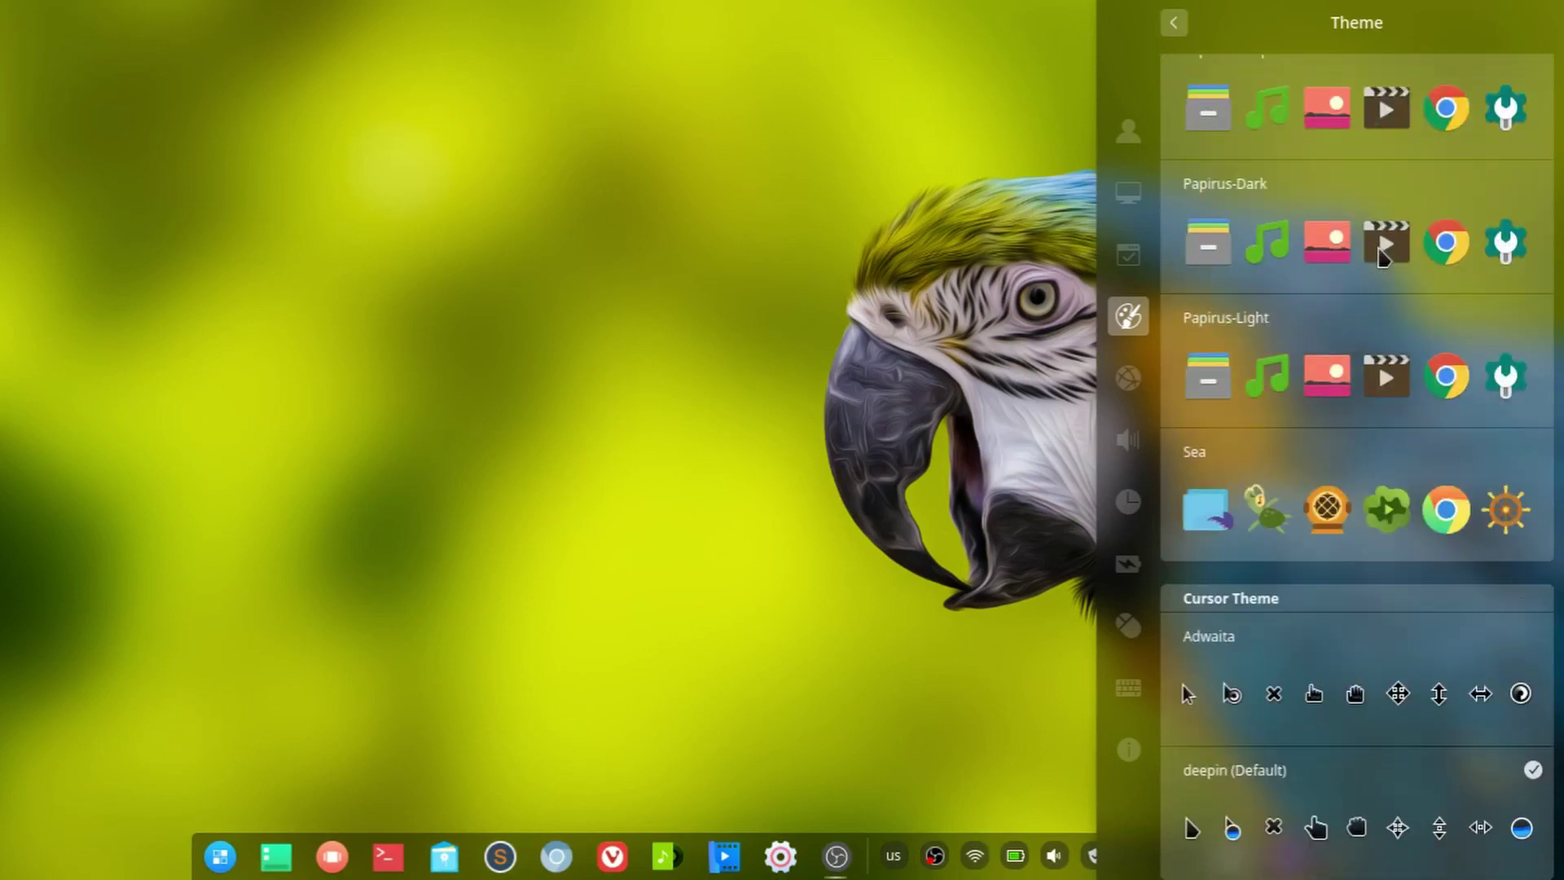
- Return to All Settings, jump to Accounts, then close the settings panel
click(1178, 24)
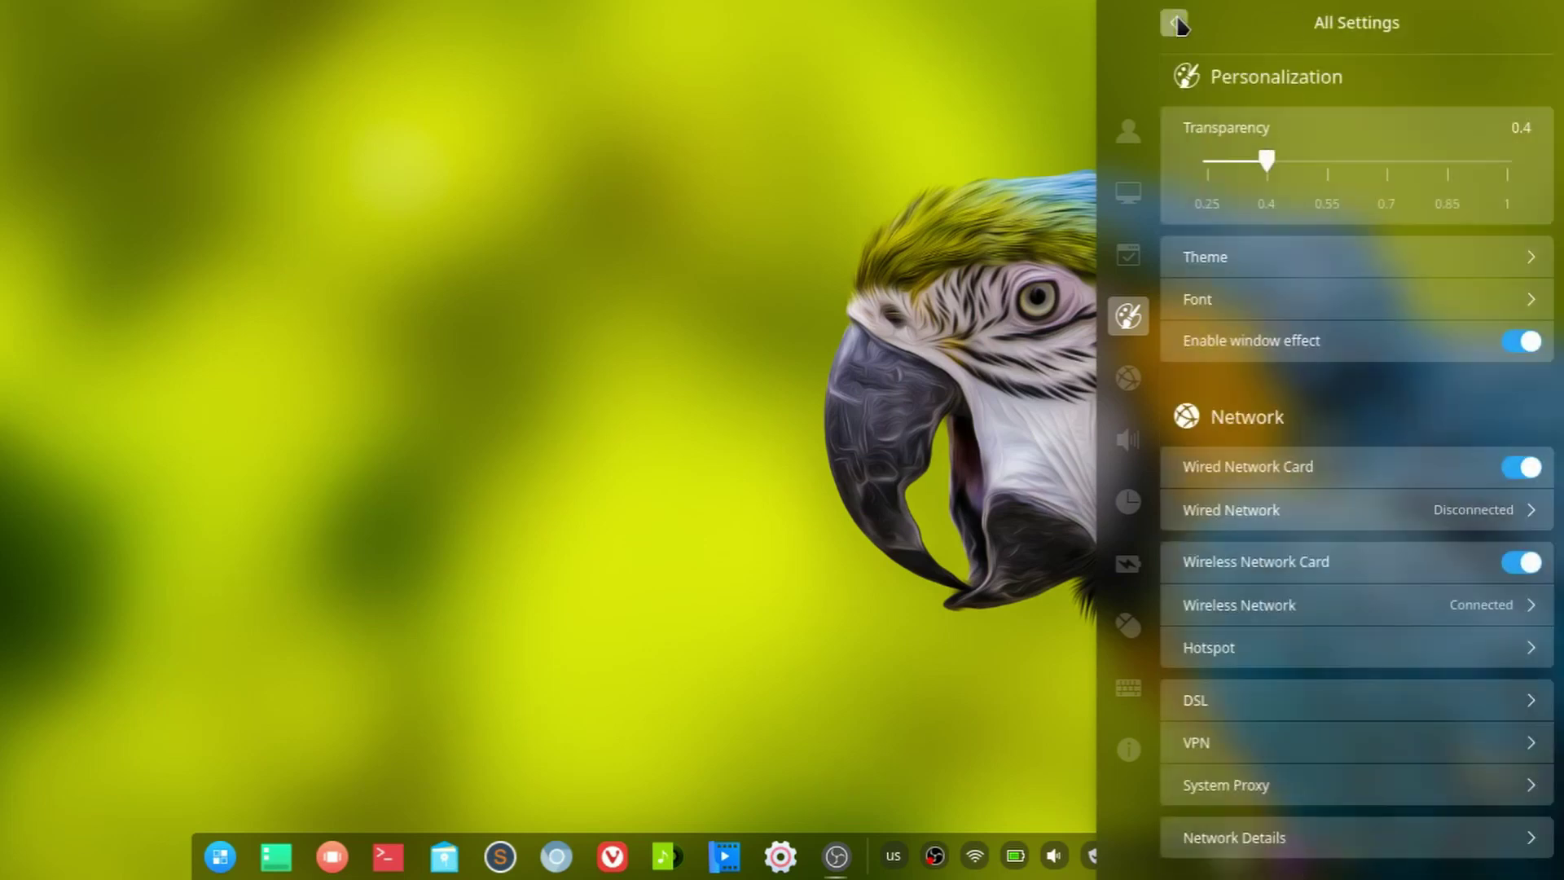
click(1127, 139)
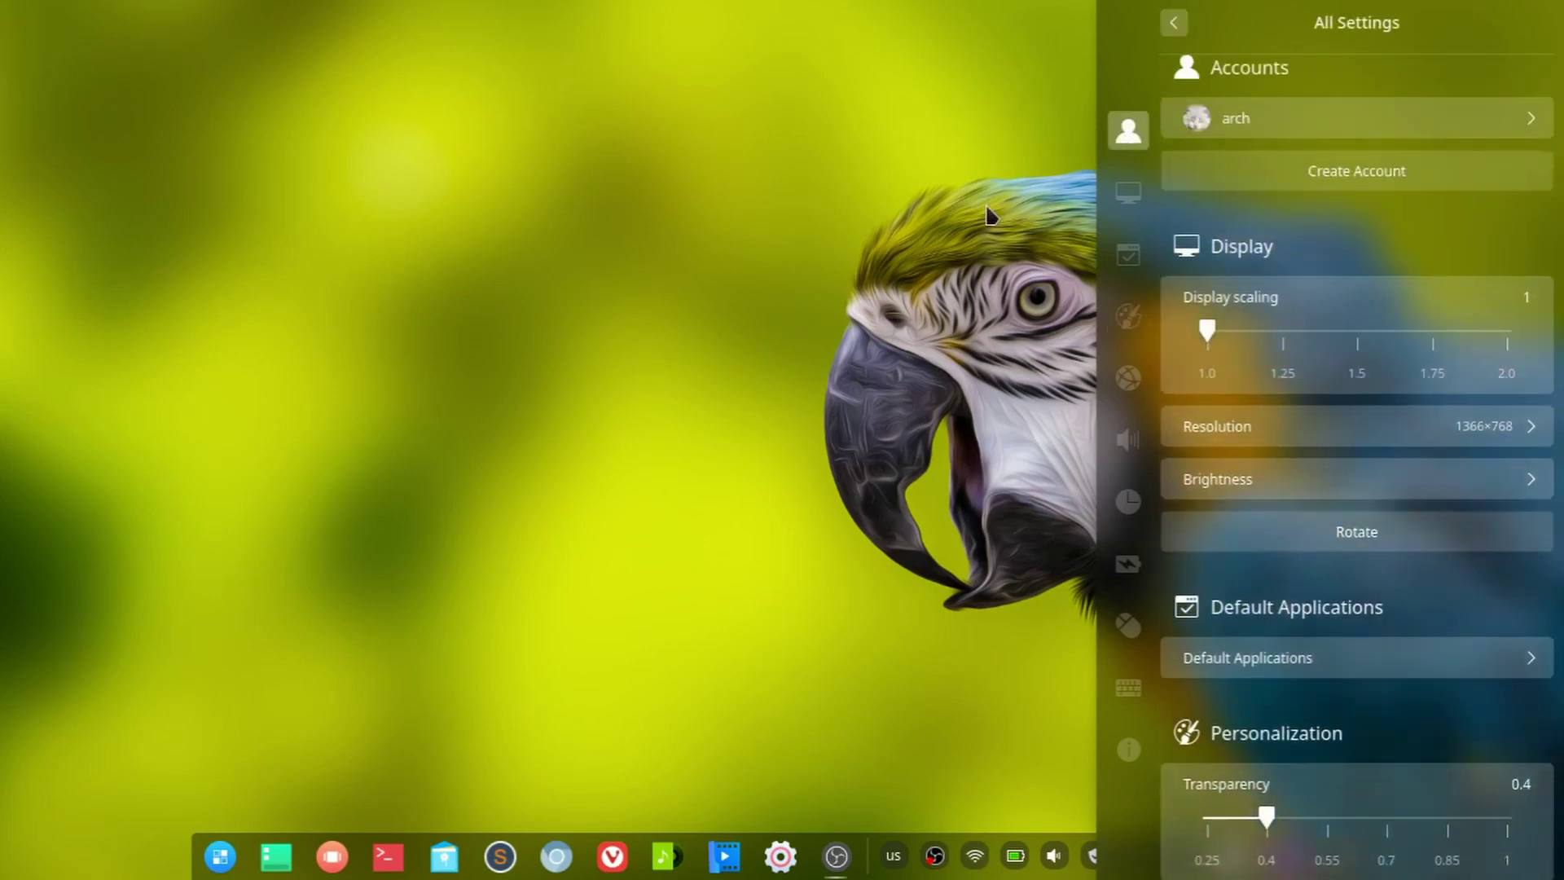
click(987, 214)
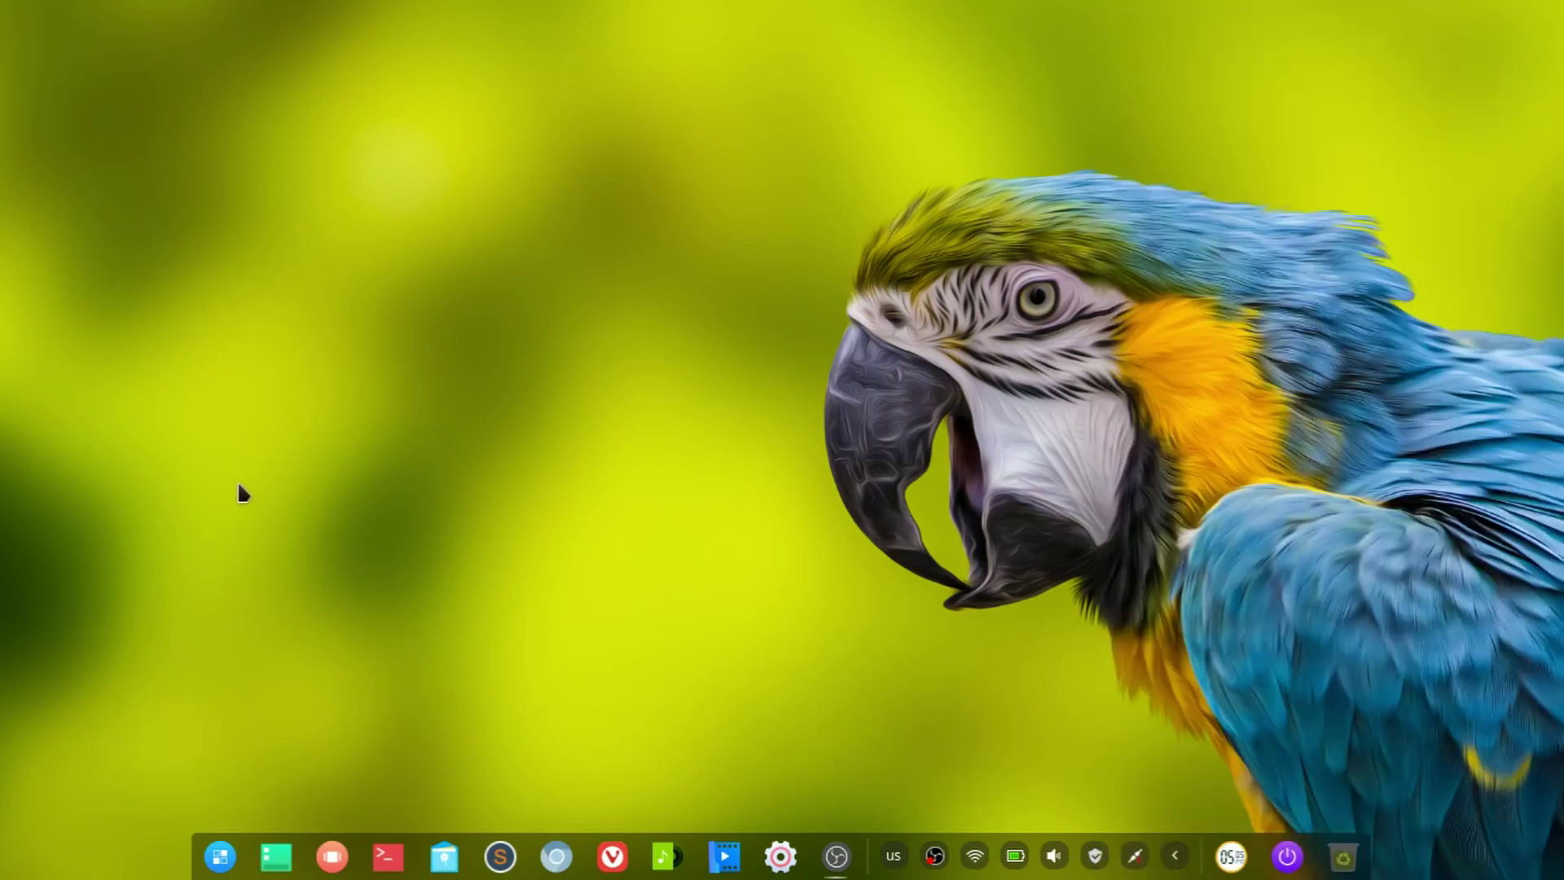
- Open the file manager on its Computer view, then show and dismiss the desktop context menu
click(444, 855)
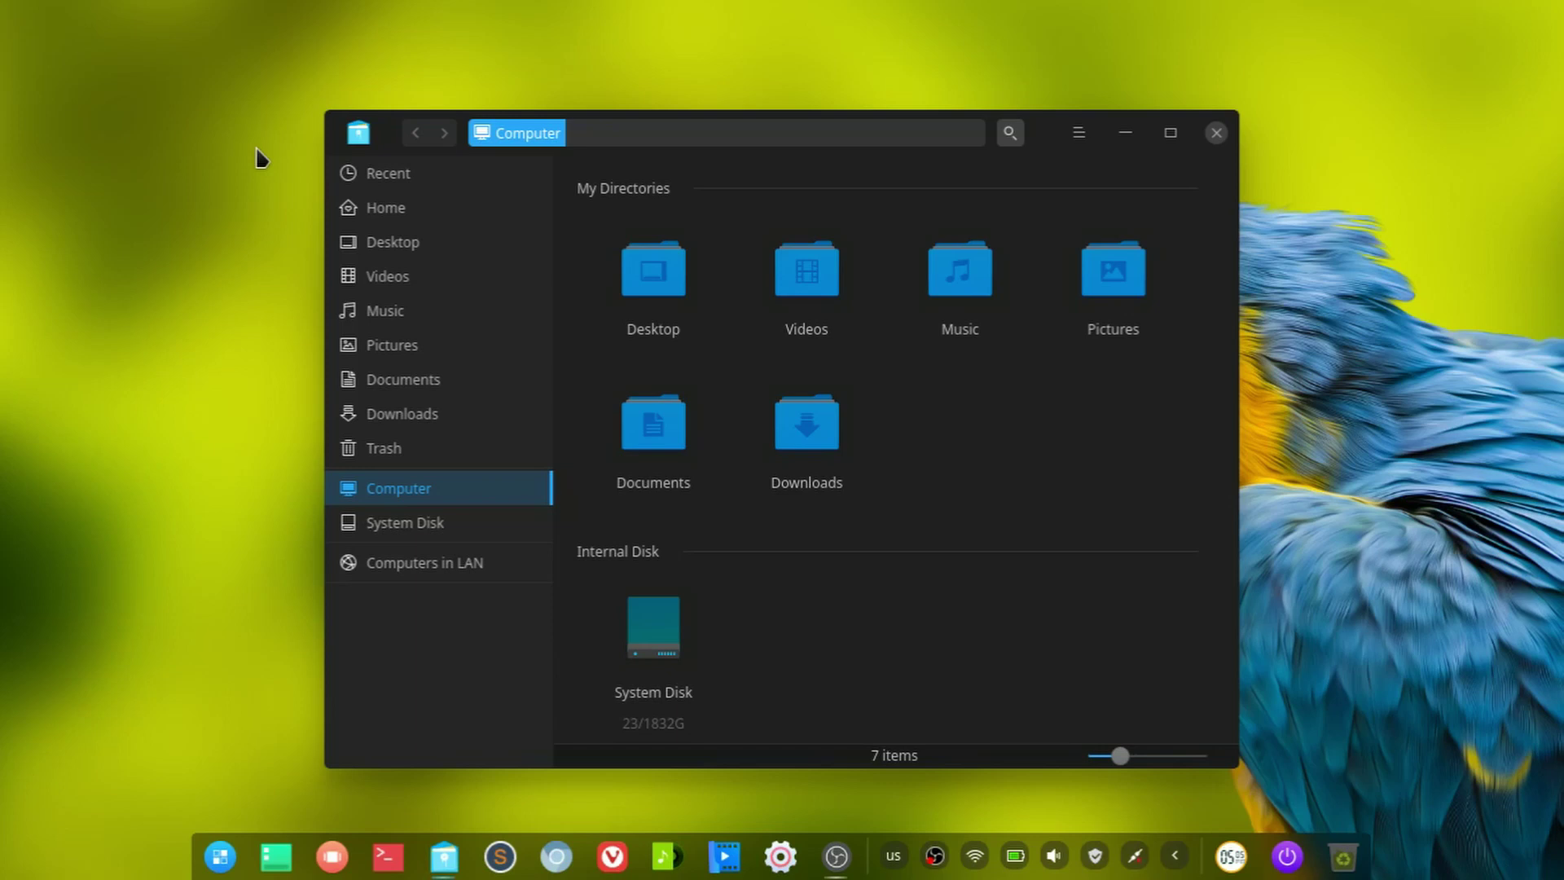
right_click(178, 331)
click(70, 233)
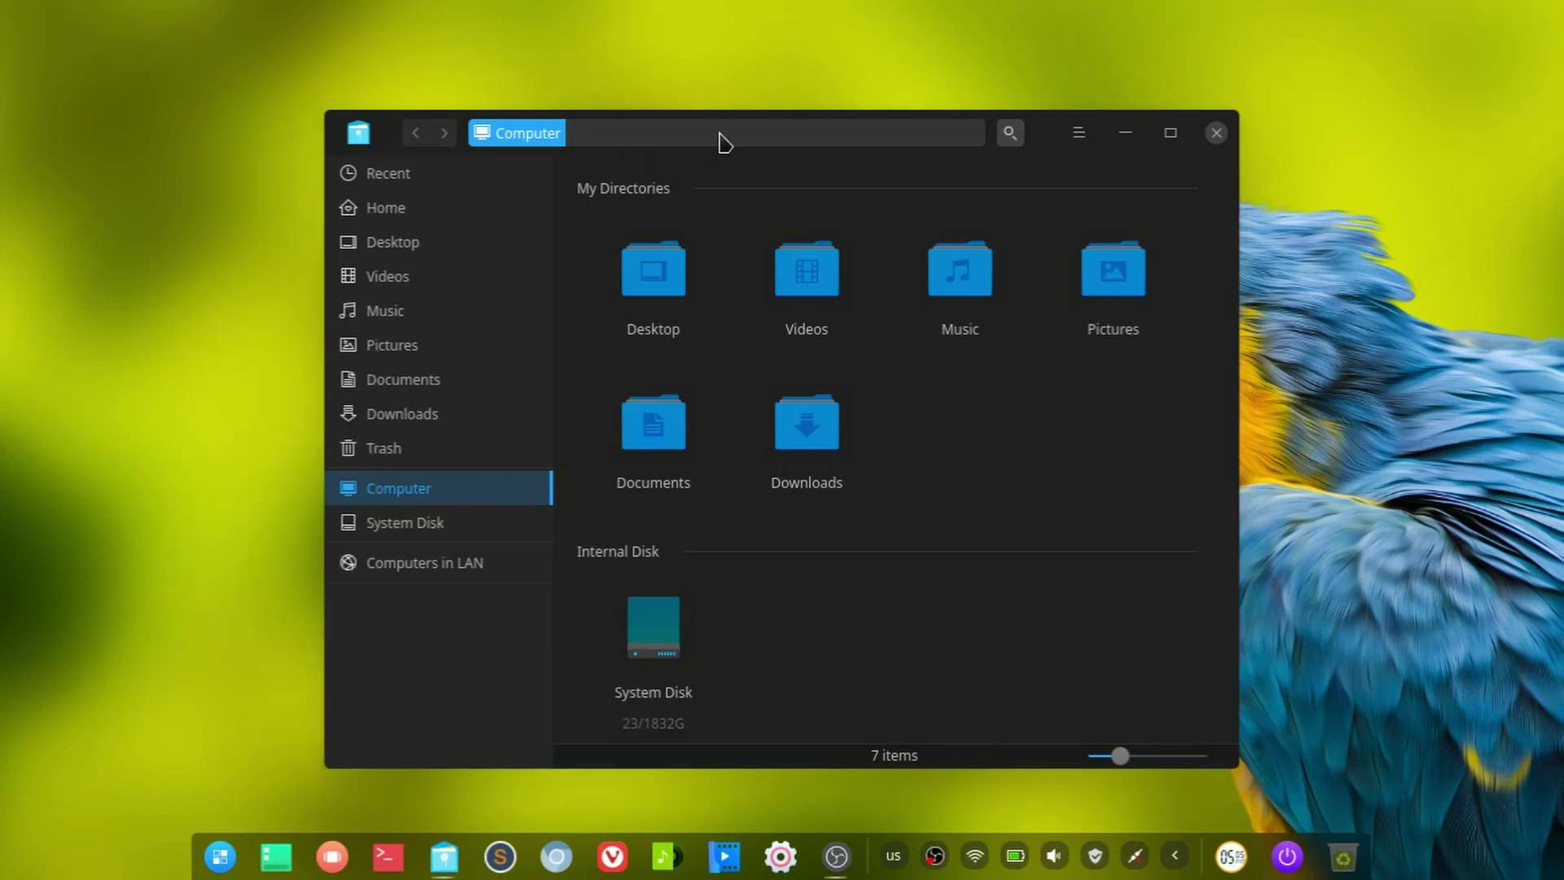
- Tile the file manager on the left half and a new Terminal on the right half
drag(619, 135, 3, 195)
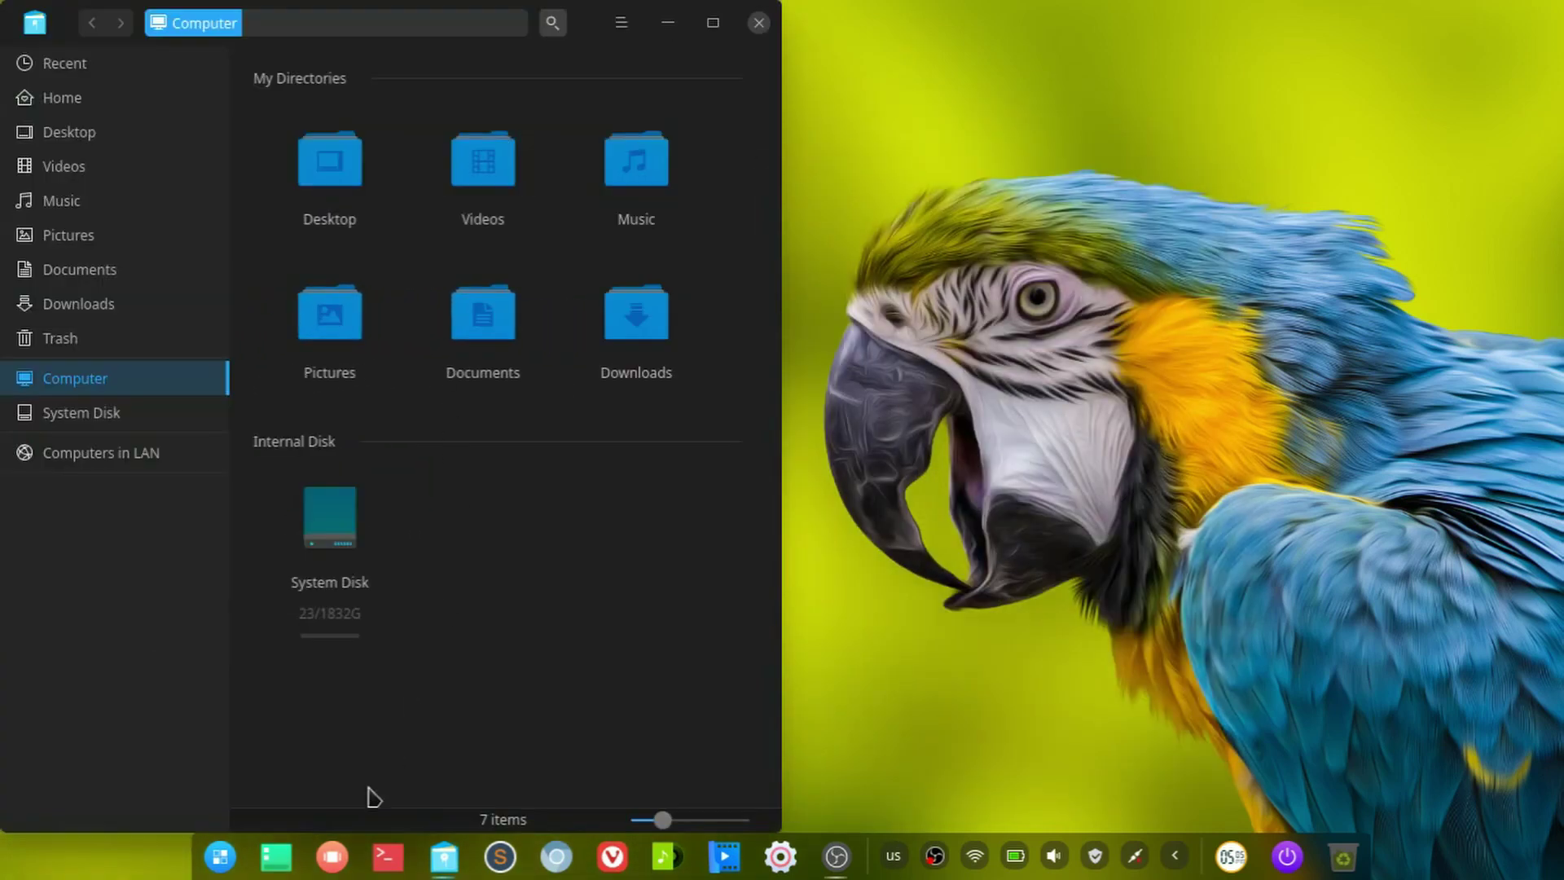
click(388, 855)
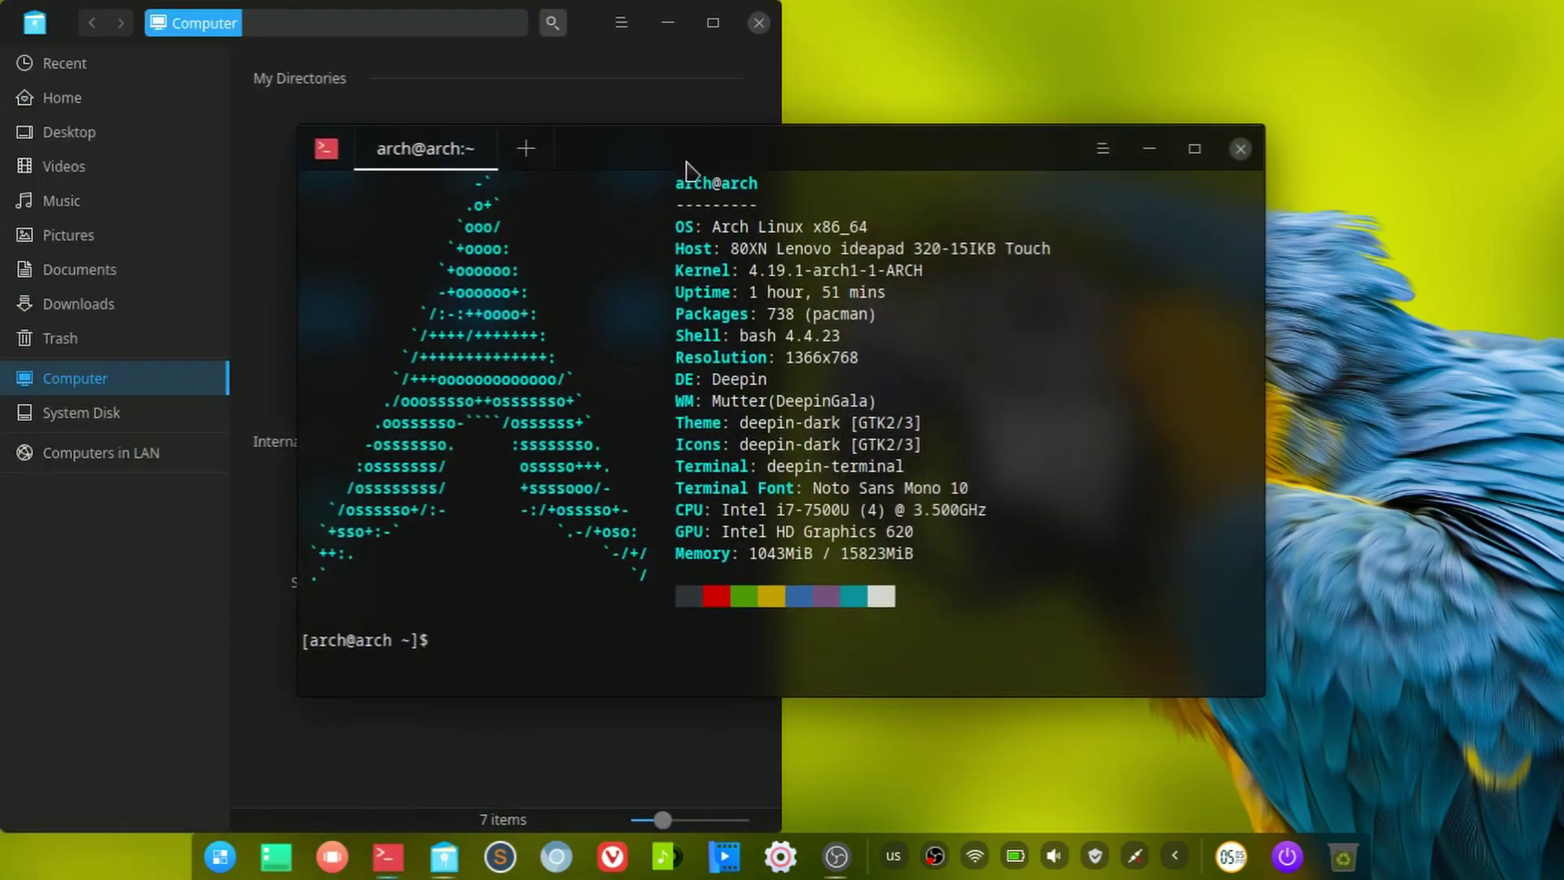
drag(684, 163, 1561, 119)
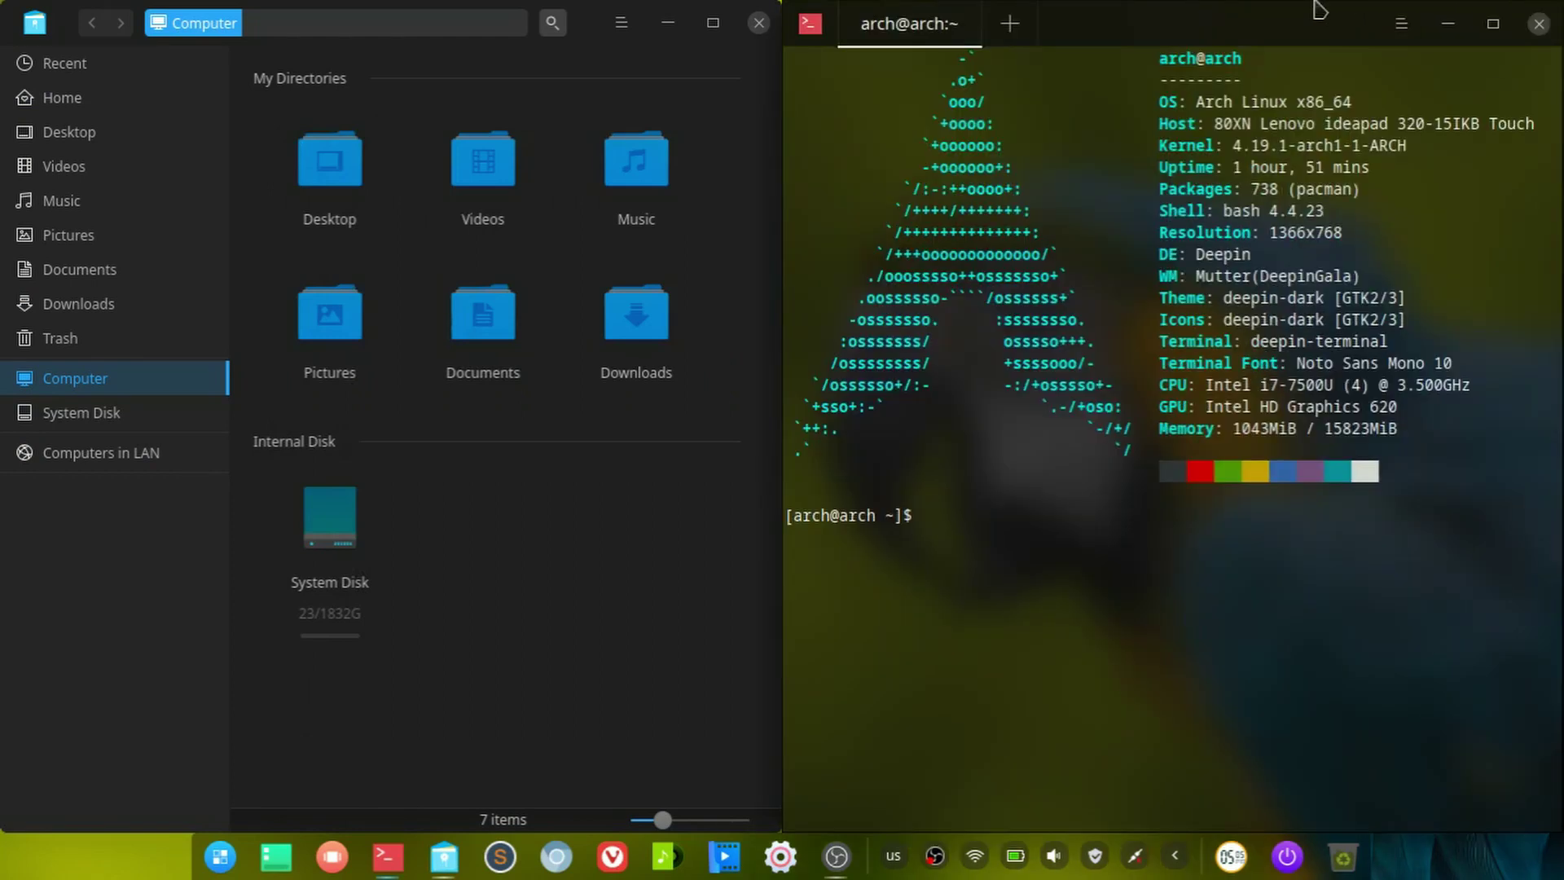
- Close the Terminal, untile the file manager to a floating window, and minimize it
click(1538, 23)
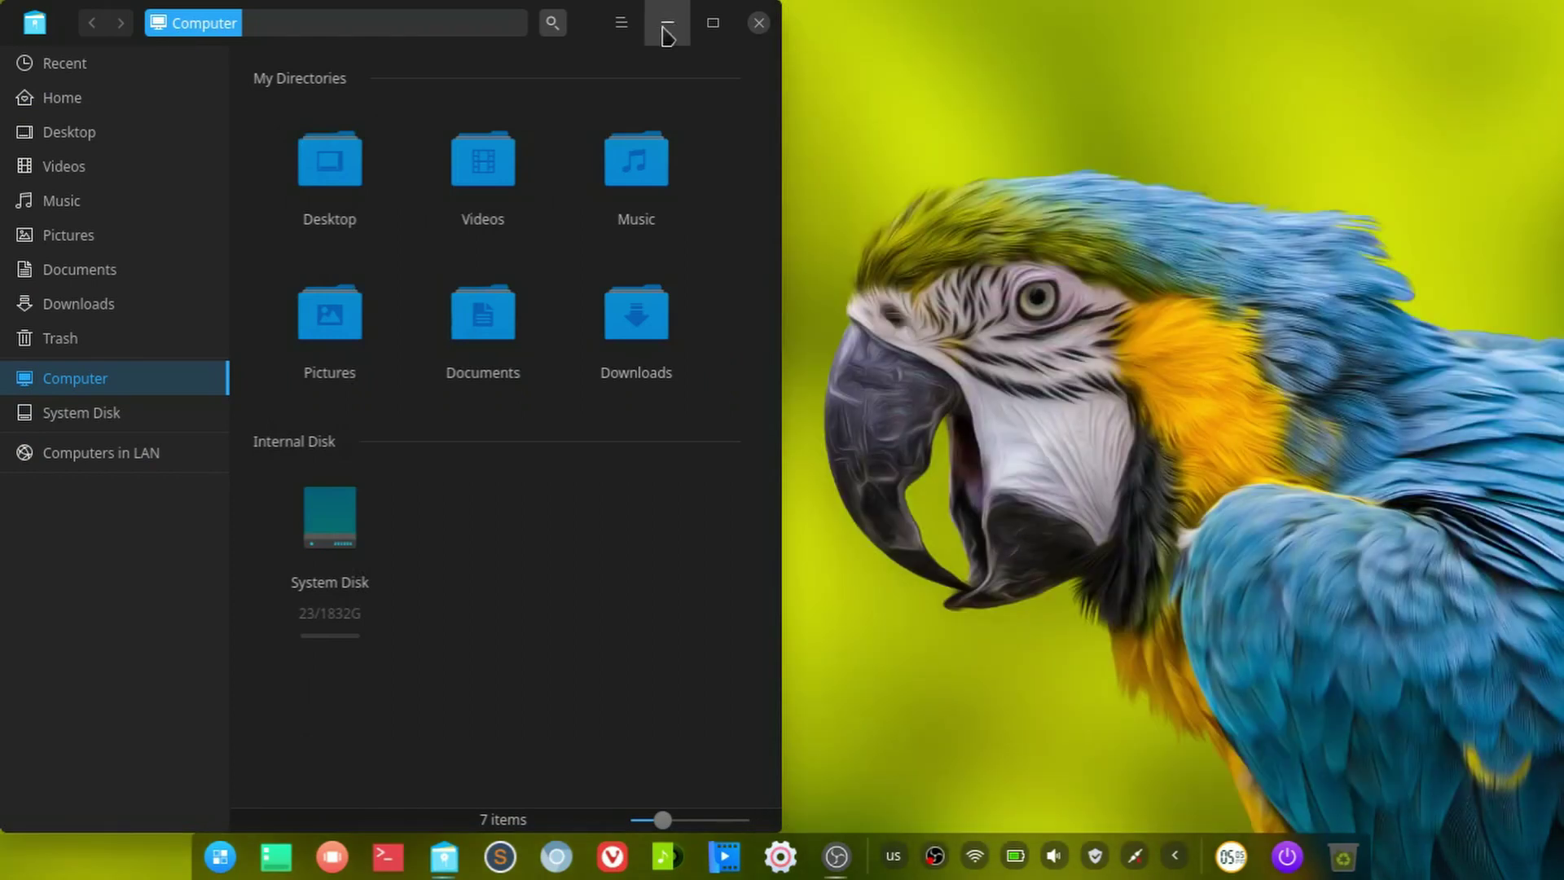
double_click(577, 39)
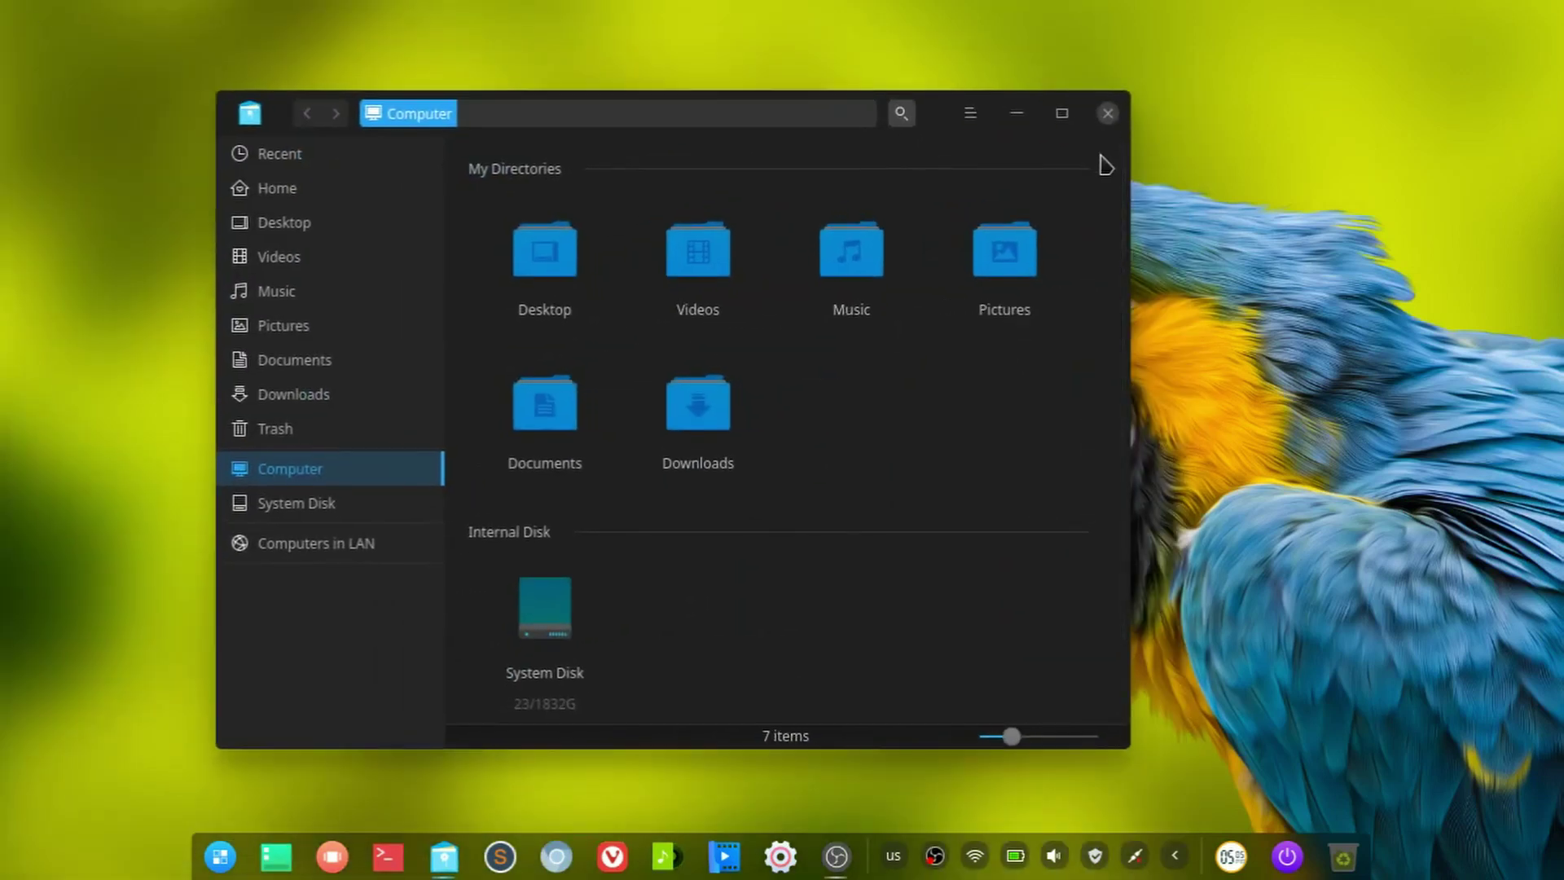
click(1106, 114)
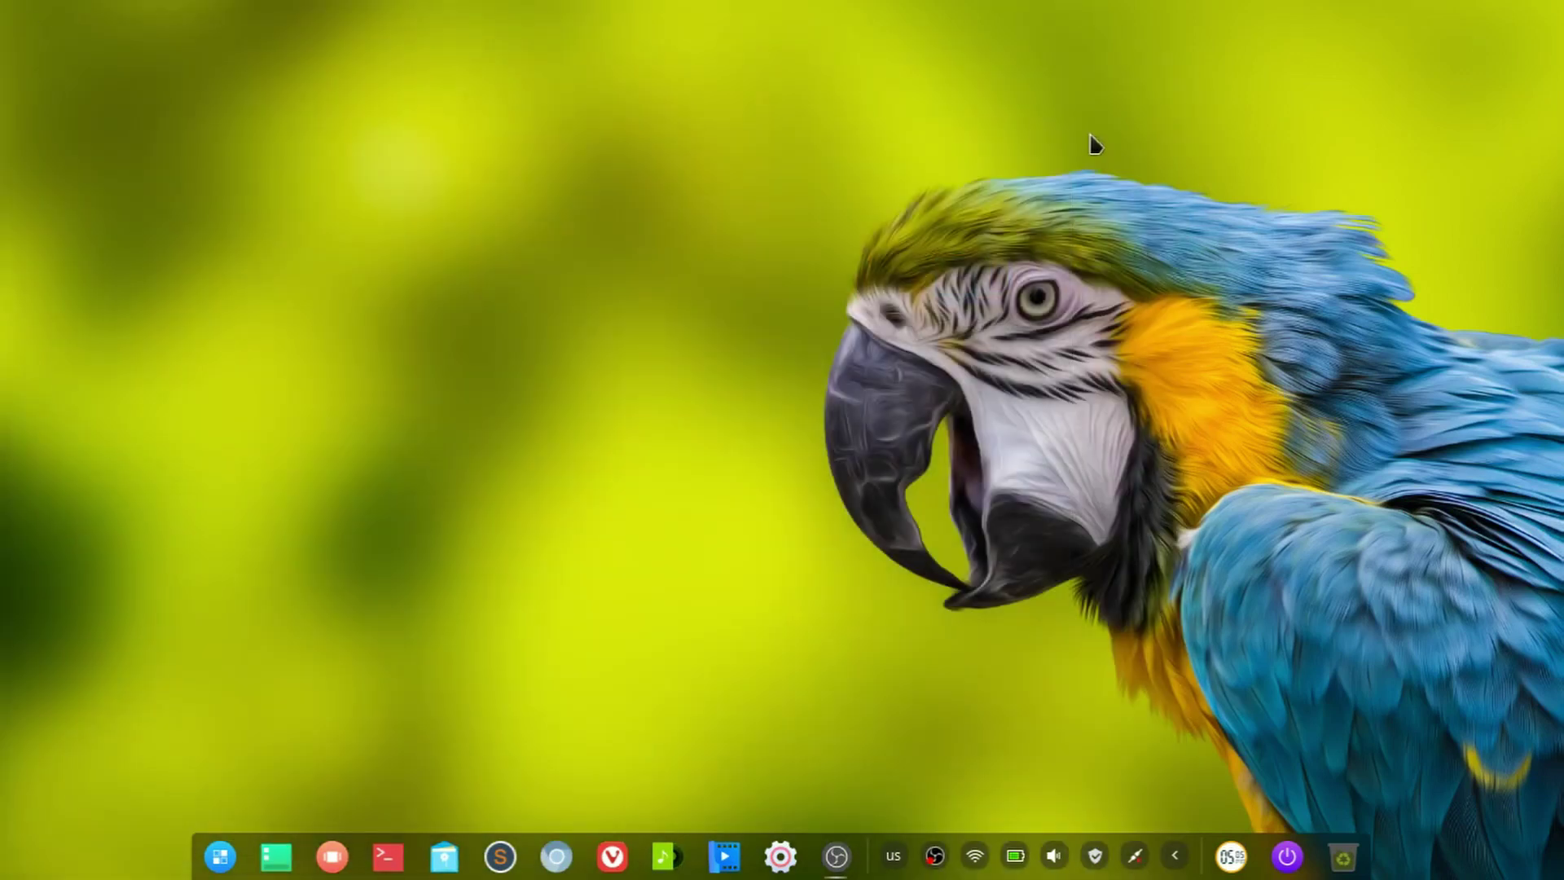
click(792, 873)
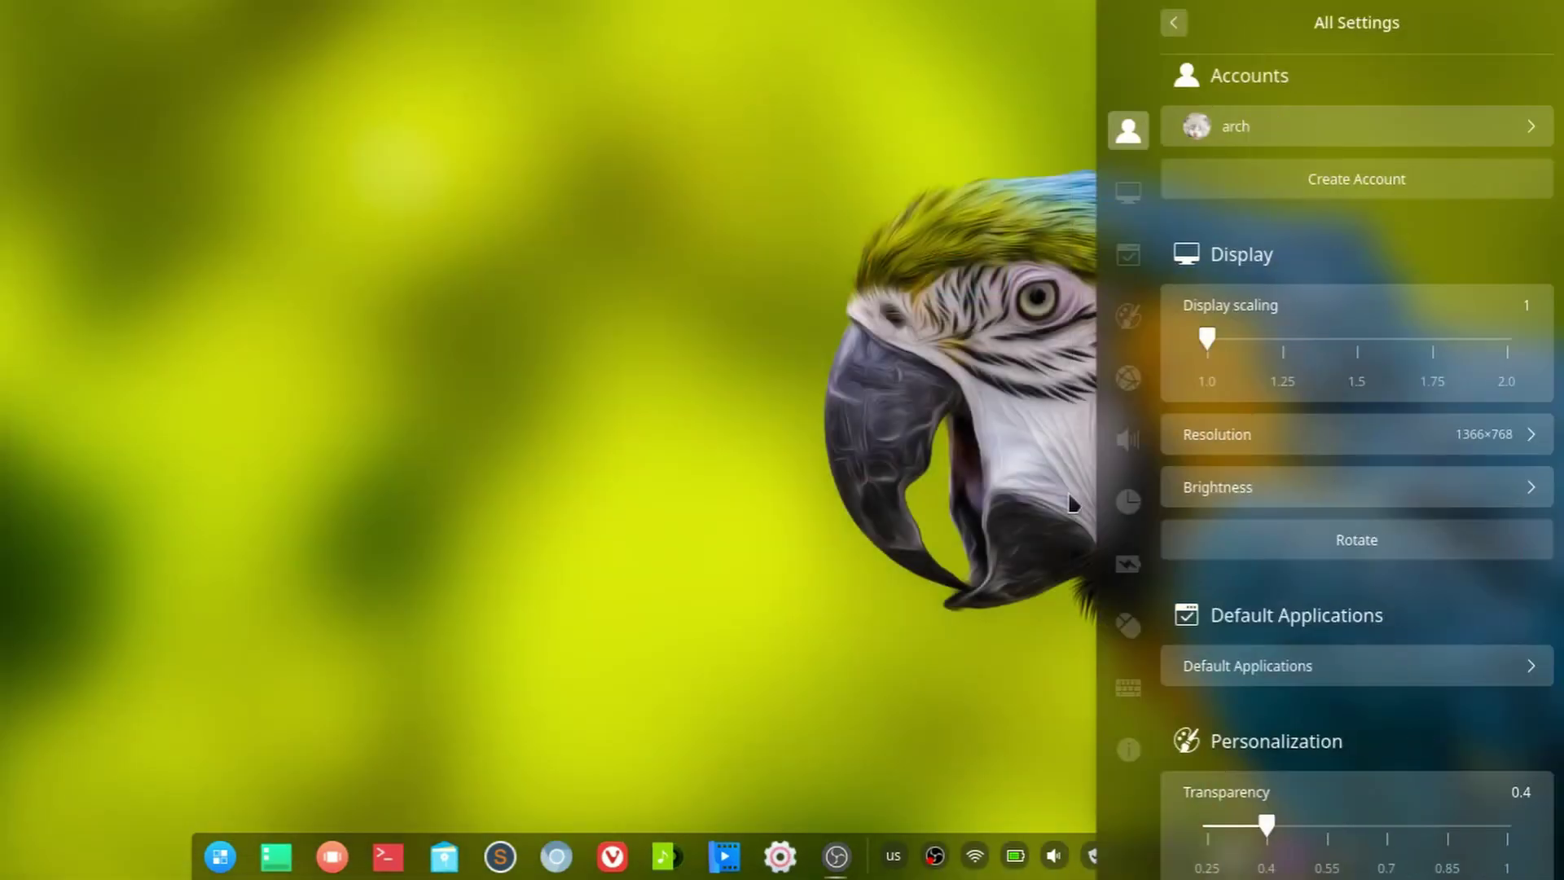
click(1127, 256)
click(1128, 316)
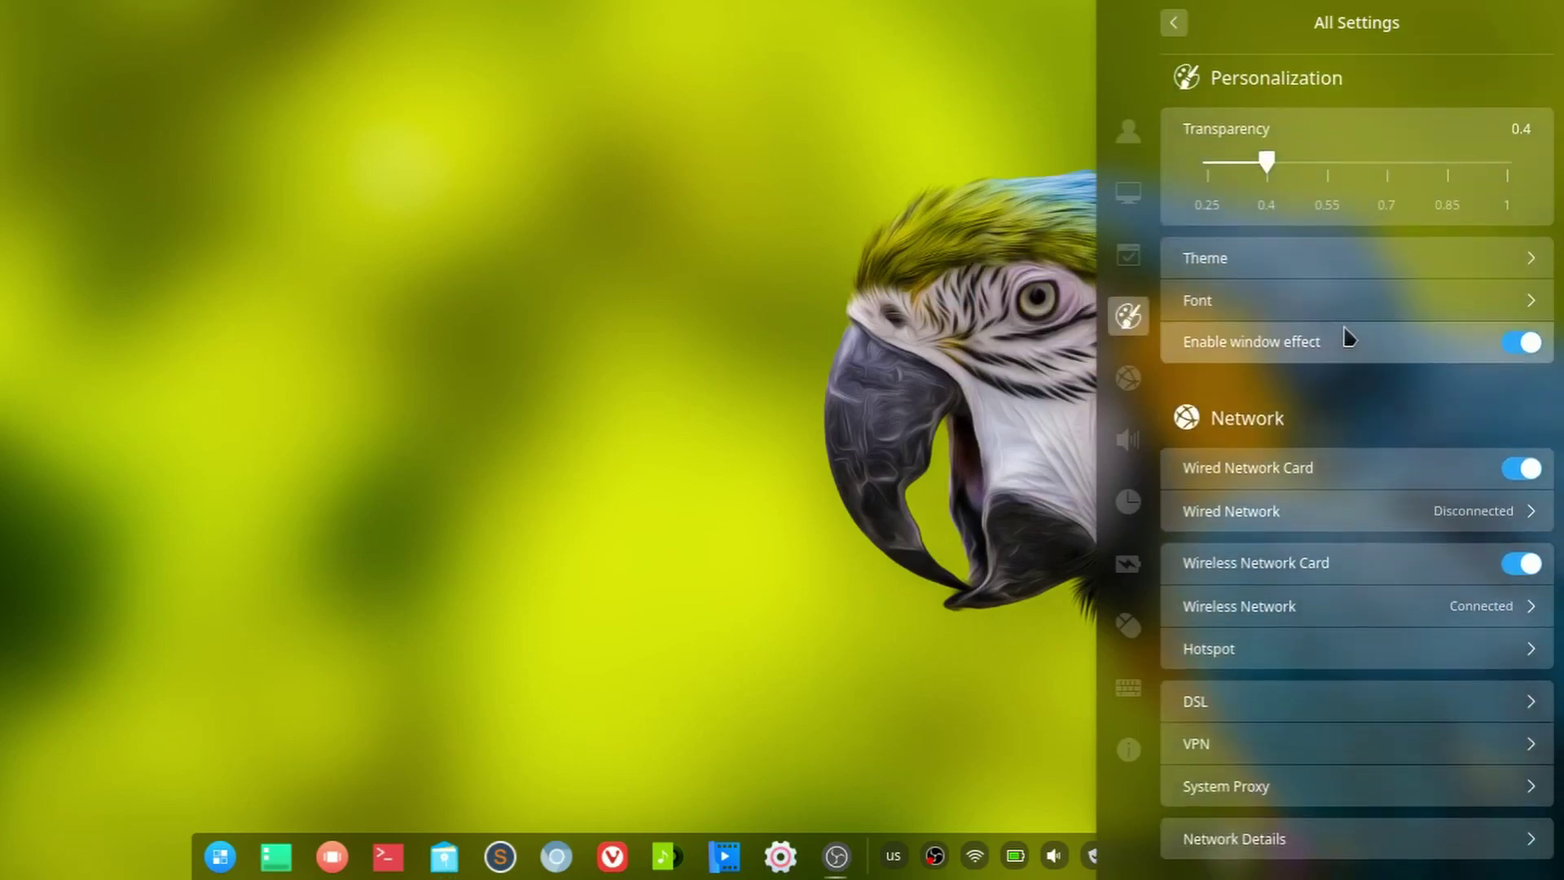
click(1352, 270)
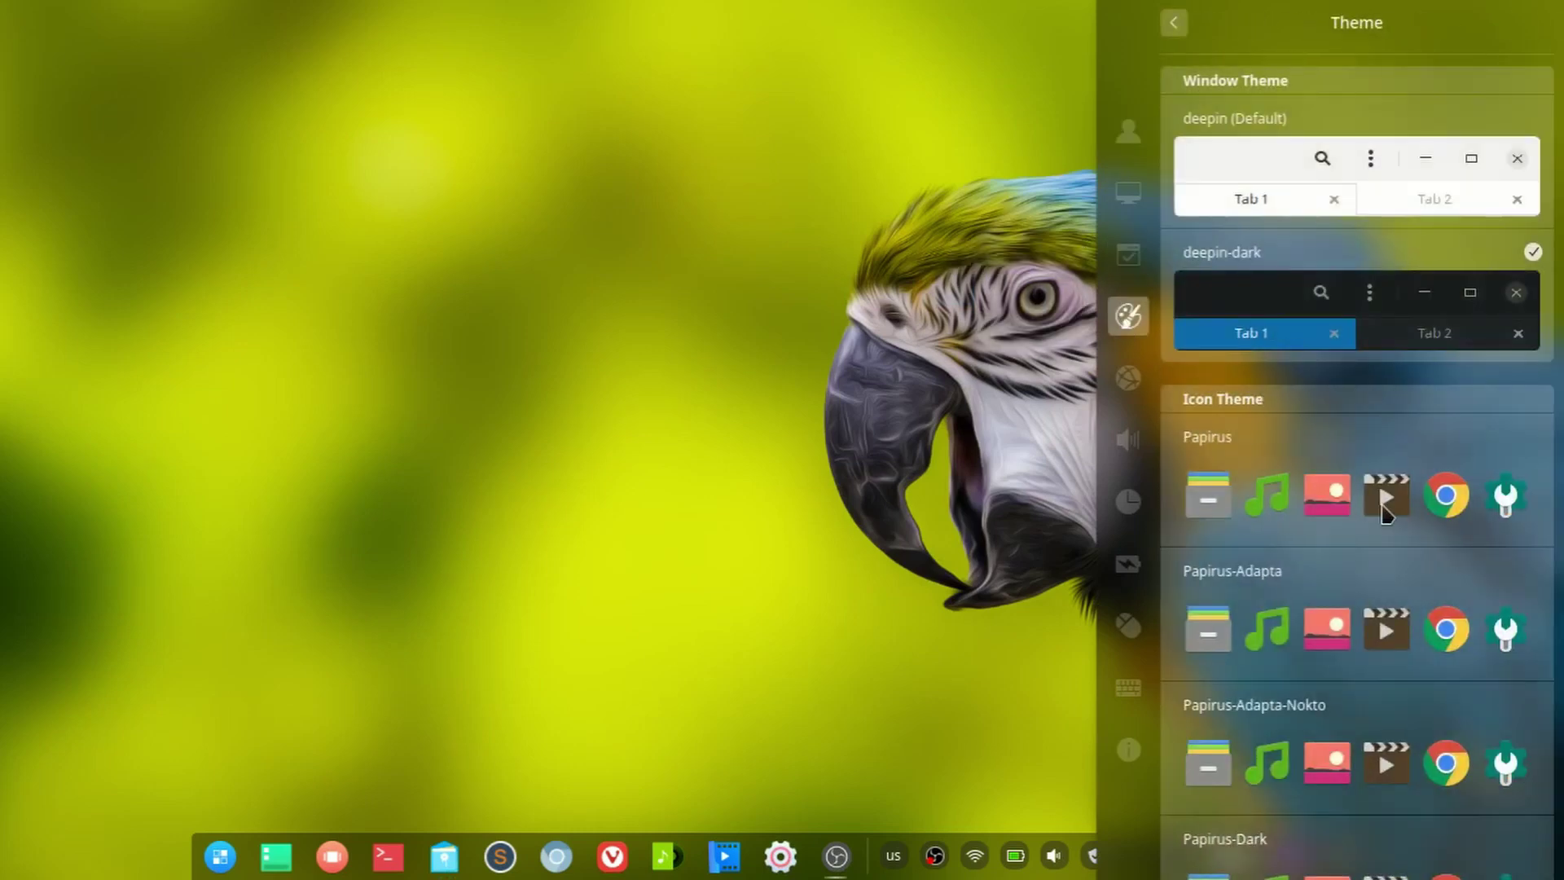
scroll(1382, 513, down, 10)
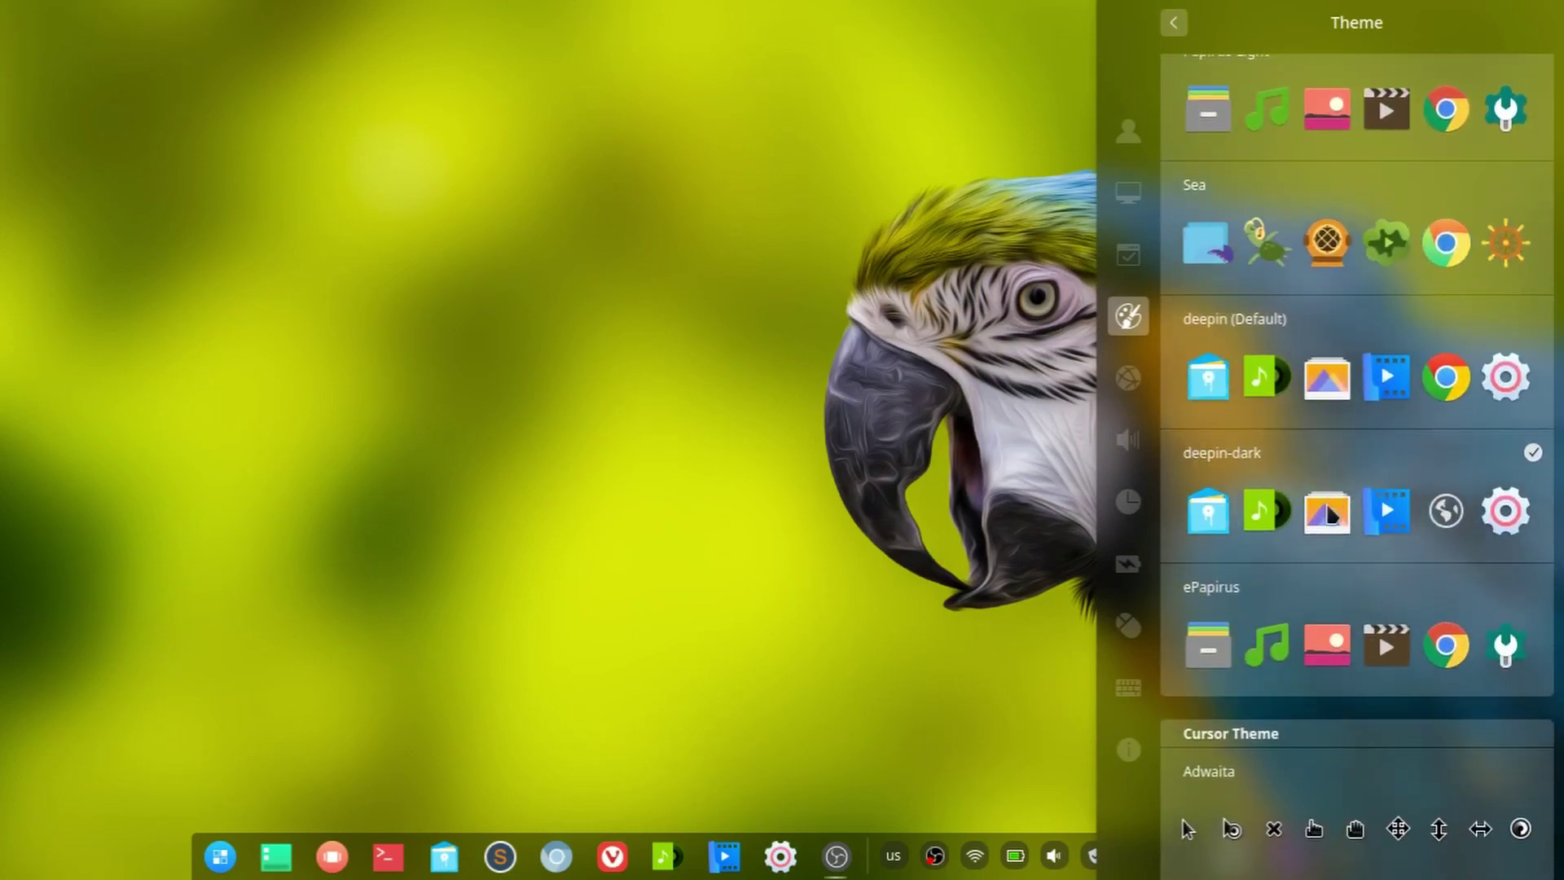
click(955, 525)
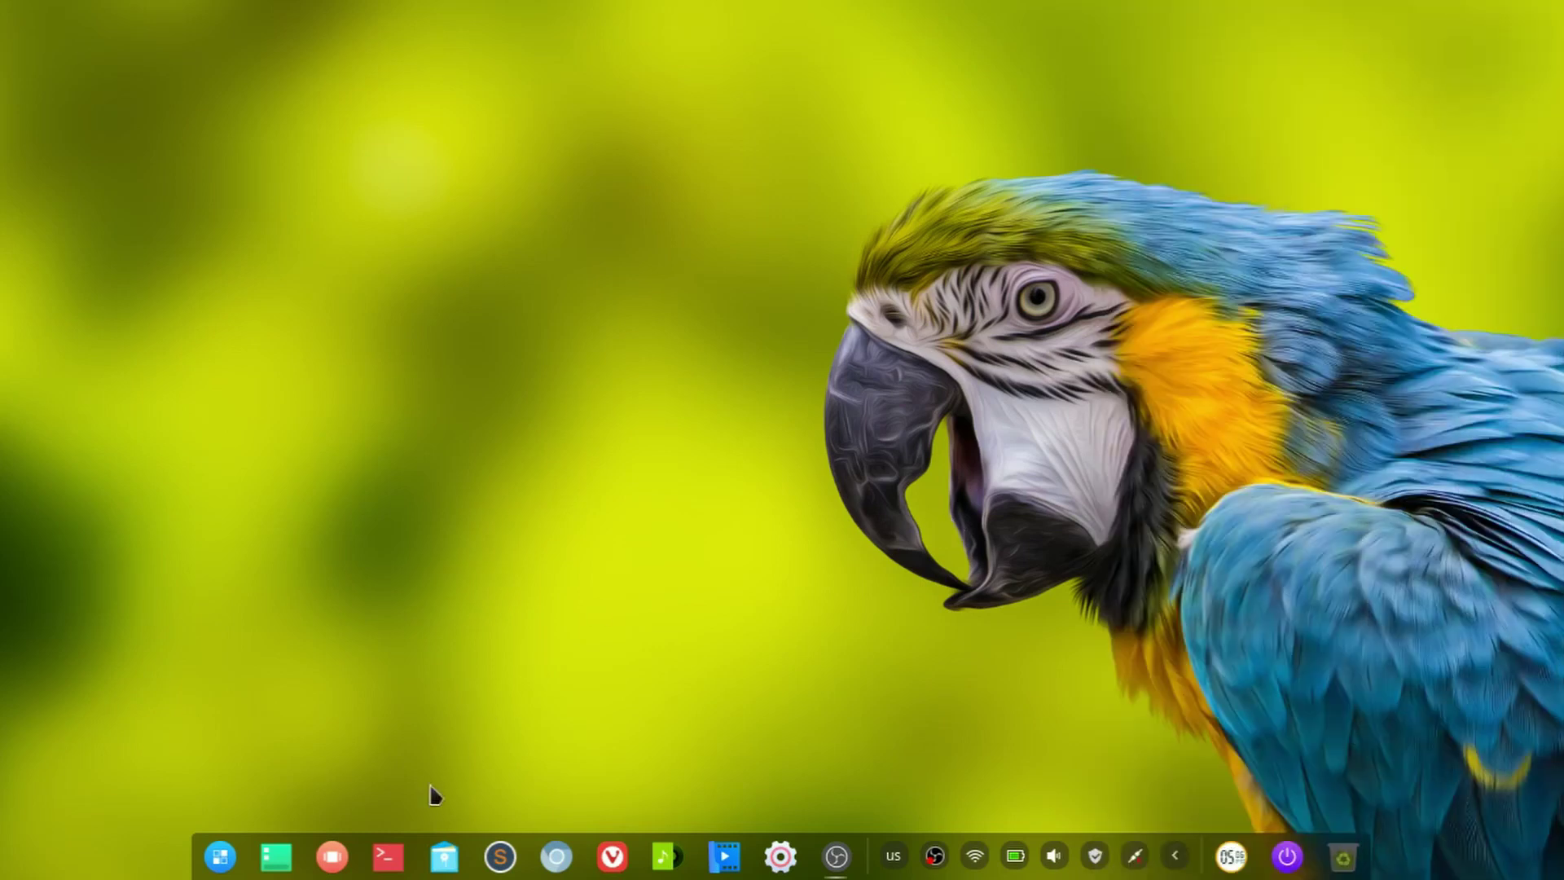
click(444, 856)
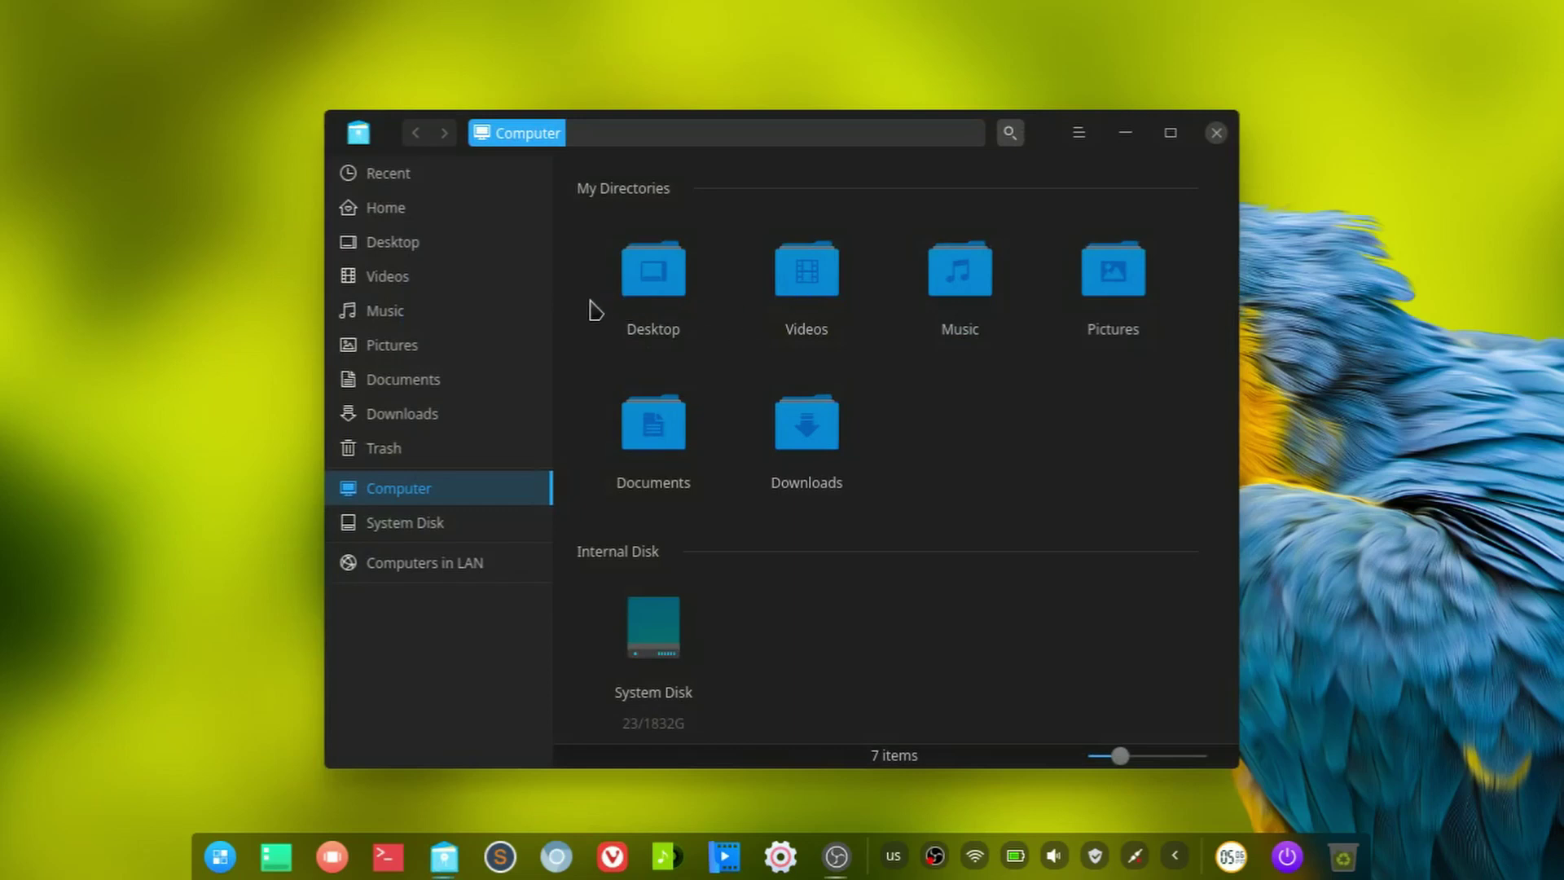
click(1203, 136)
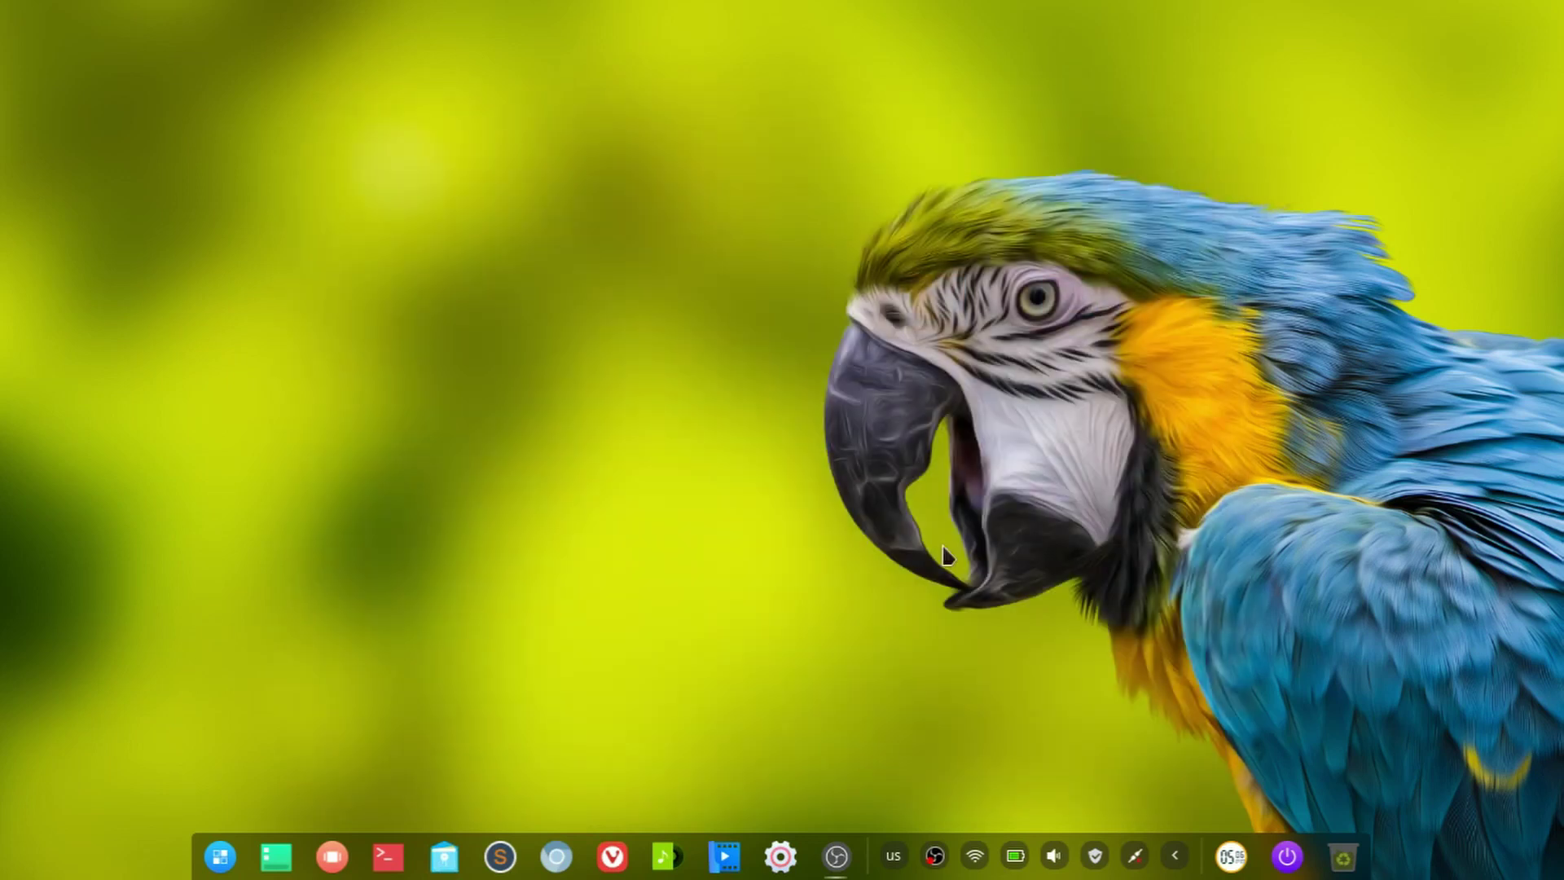
click(220, 855)
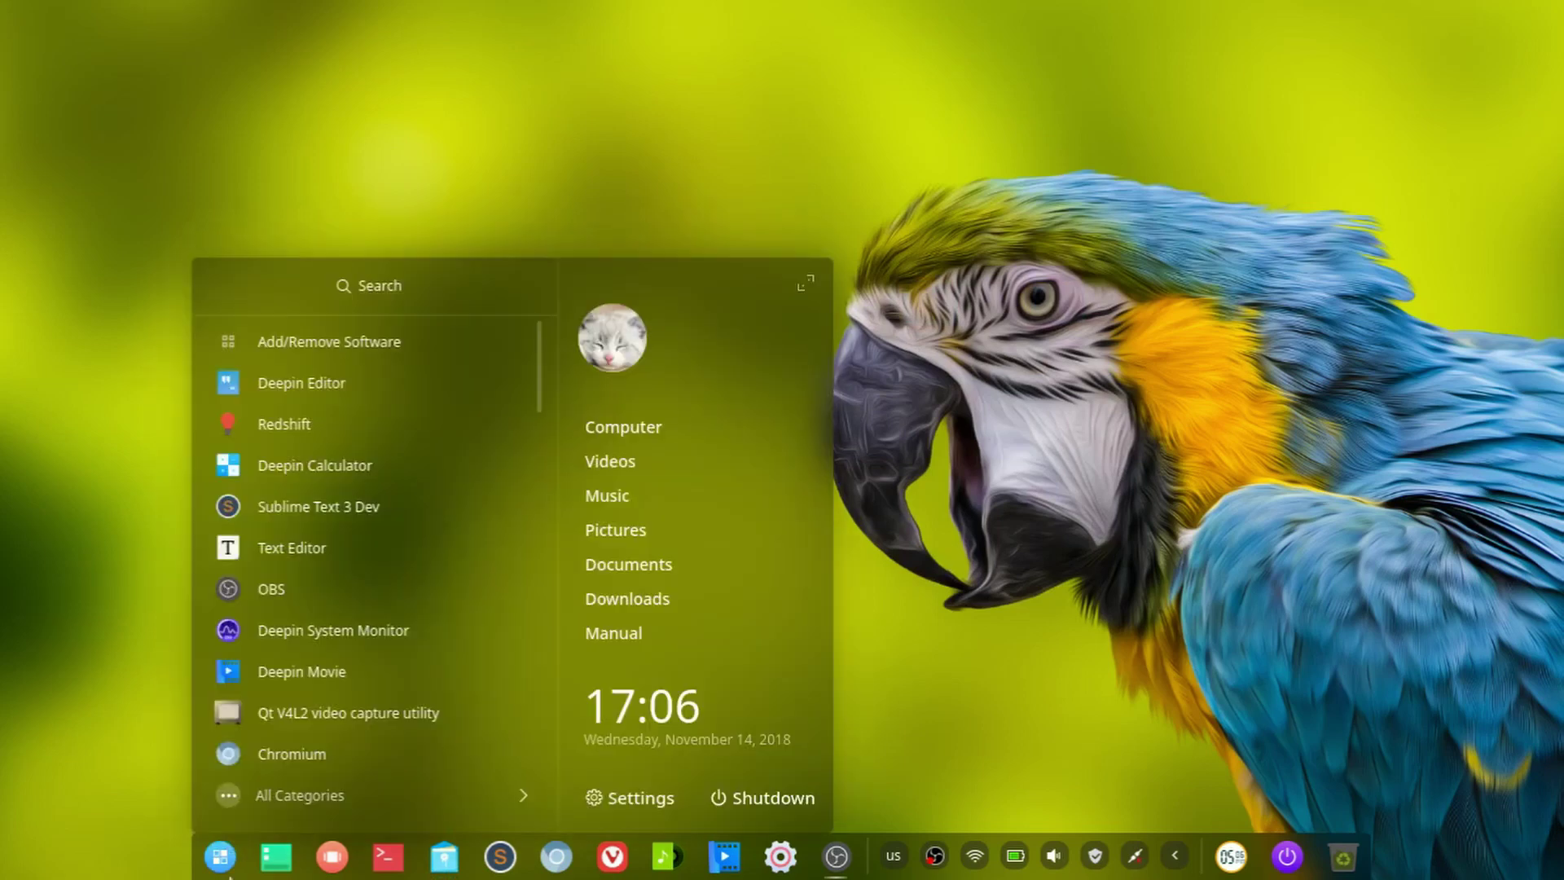
click(805, 285)
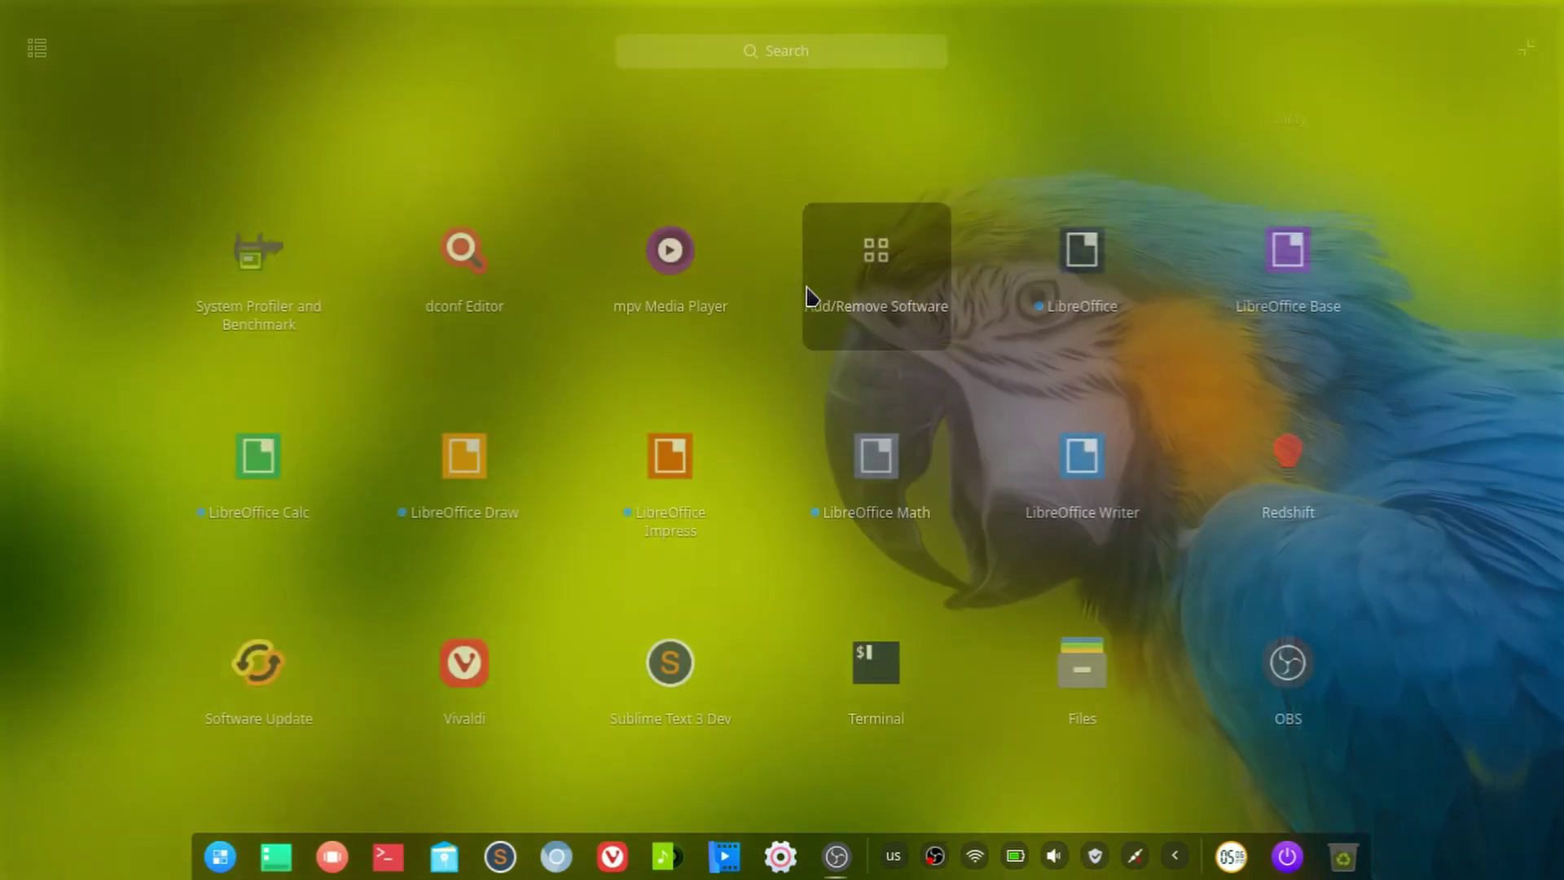
click(36, 48)
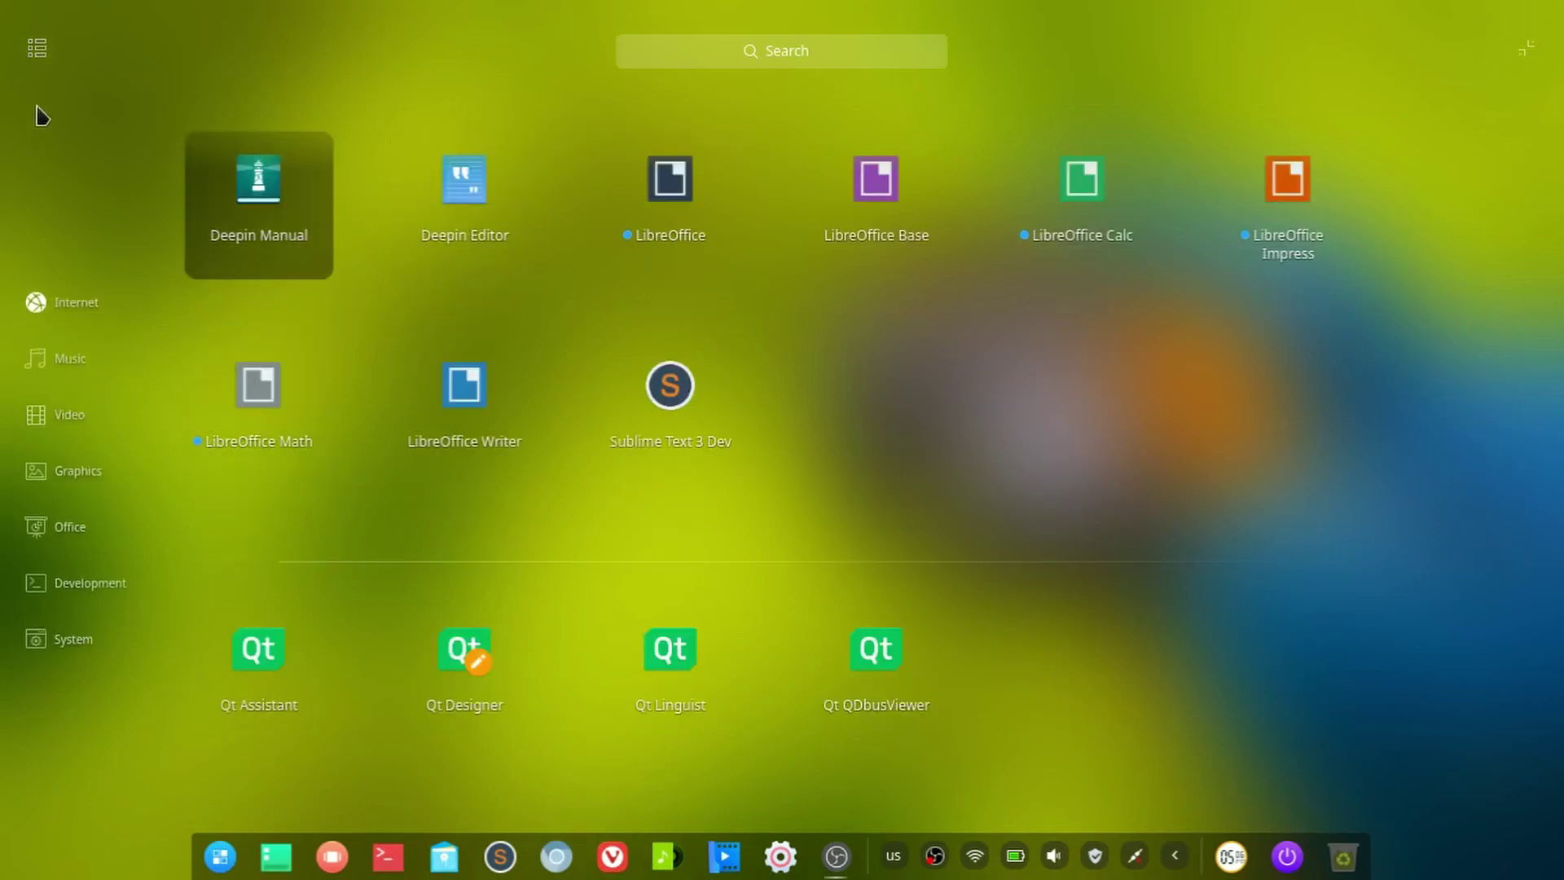
click(37, 49)
scroll(417, 285, down, 3)
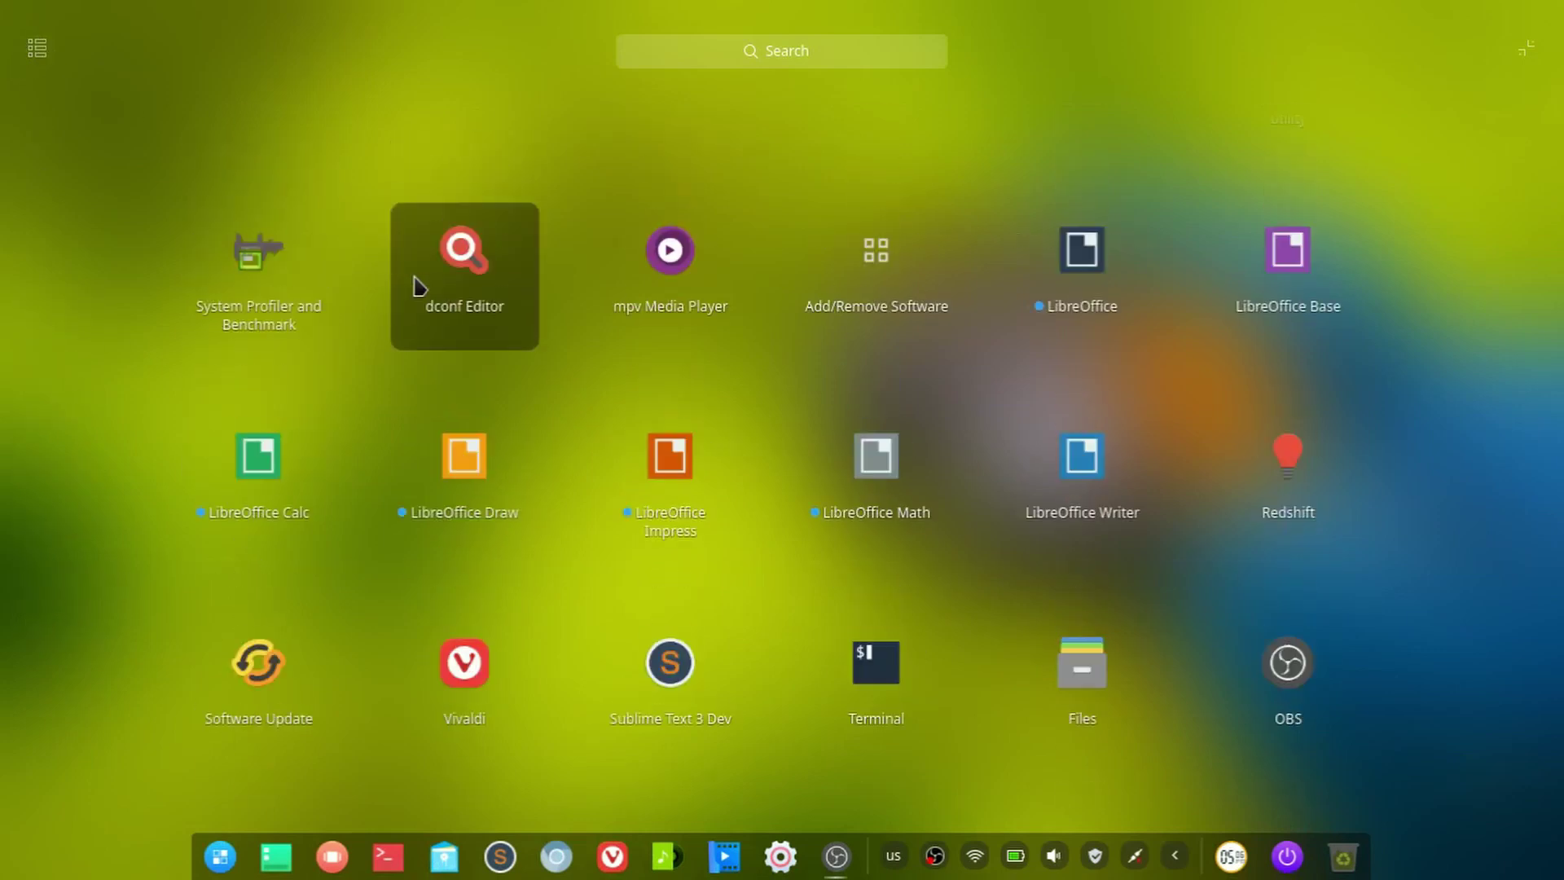
scroll(417, 285, up, 3)
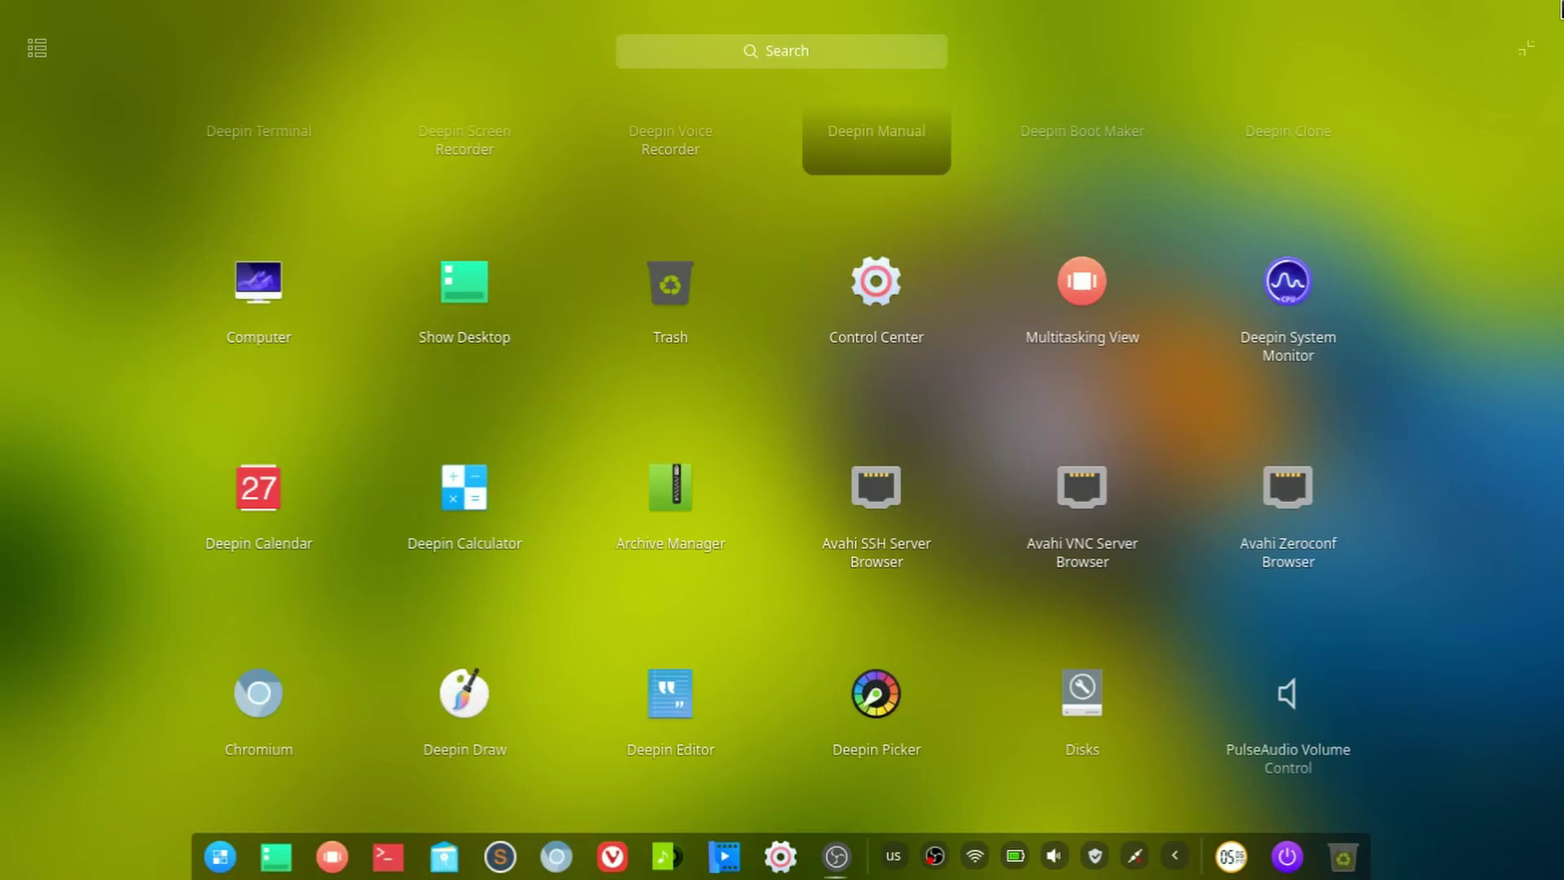
click(1526, 56)
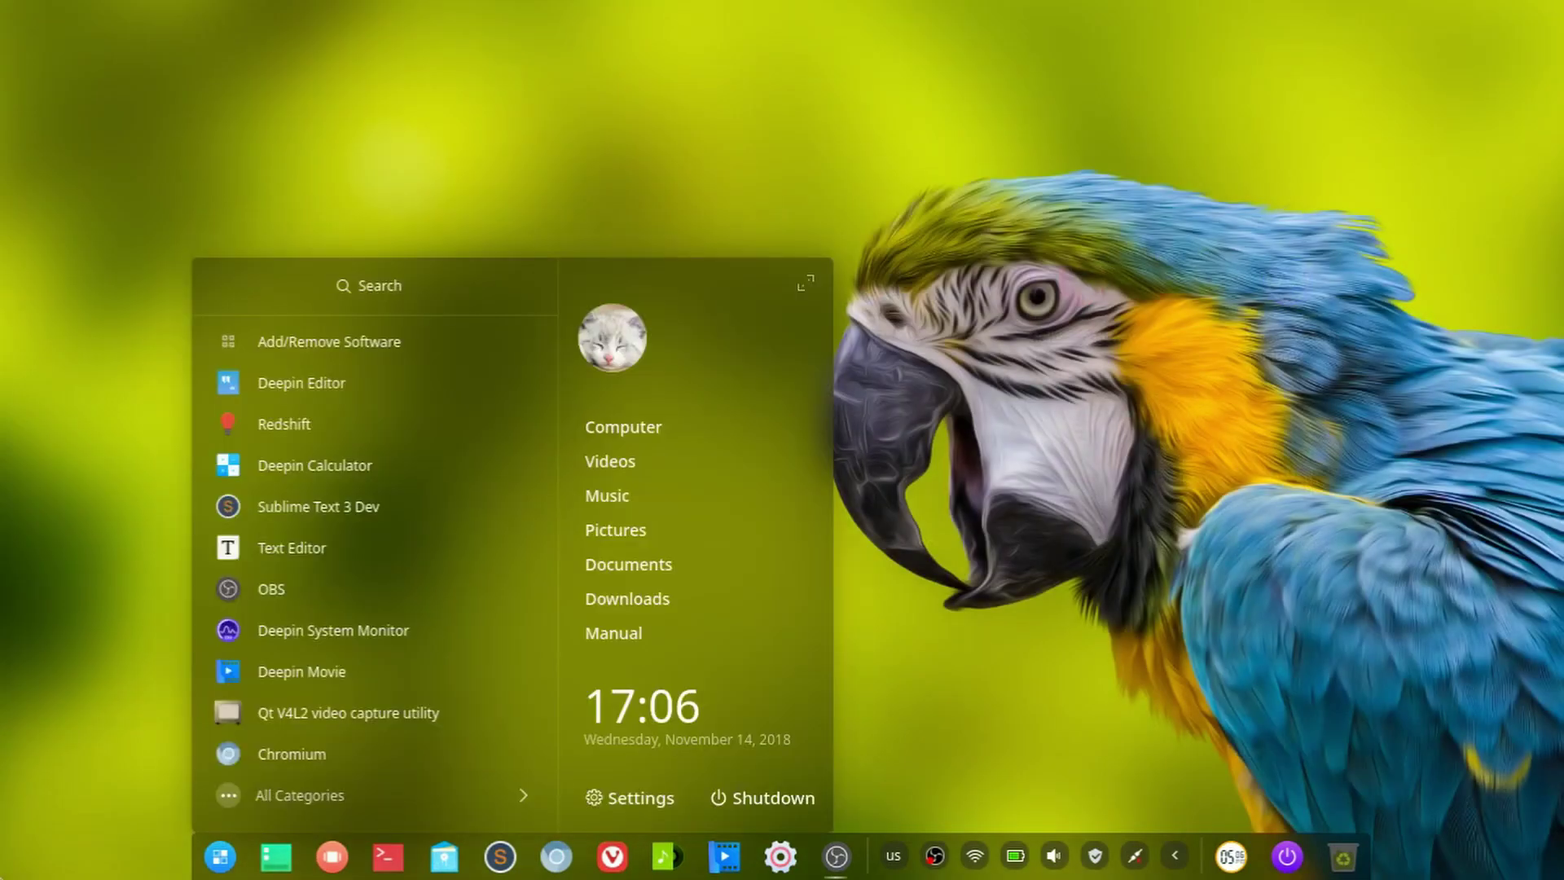
click(10, 525)
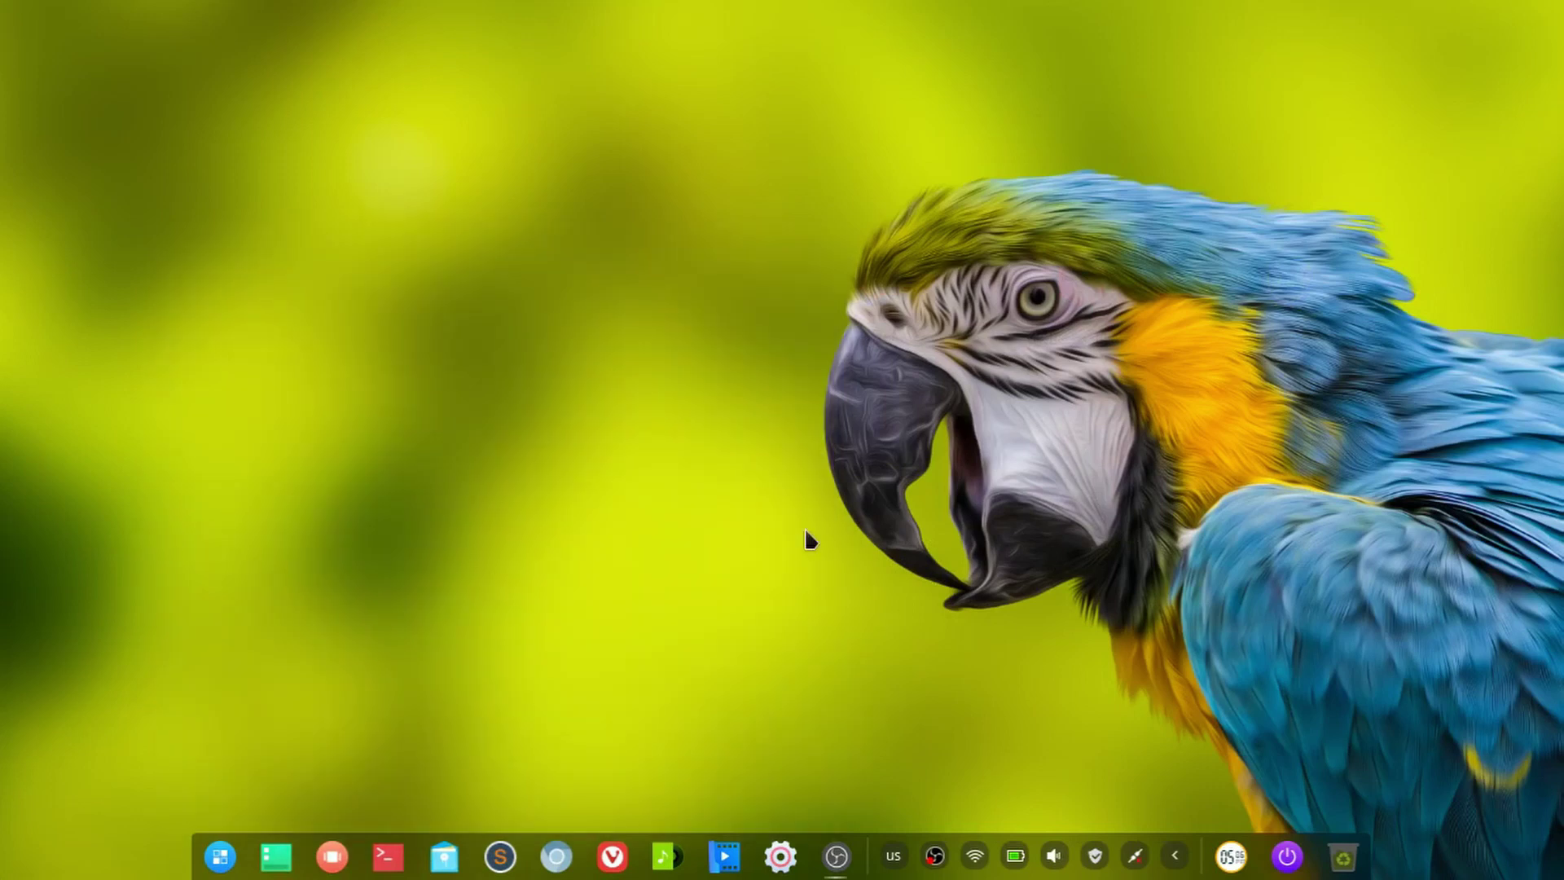